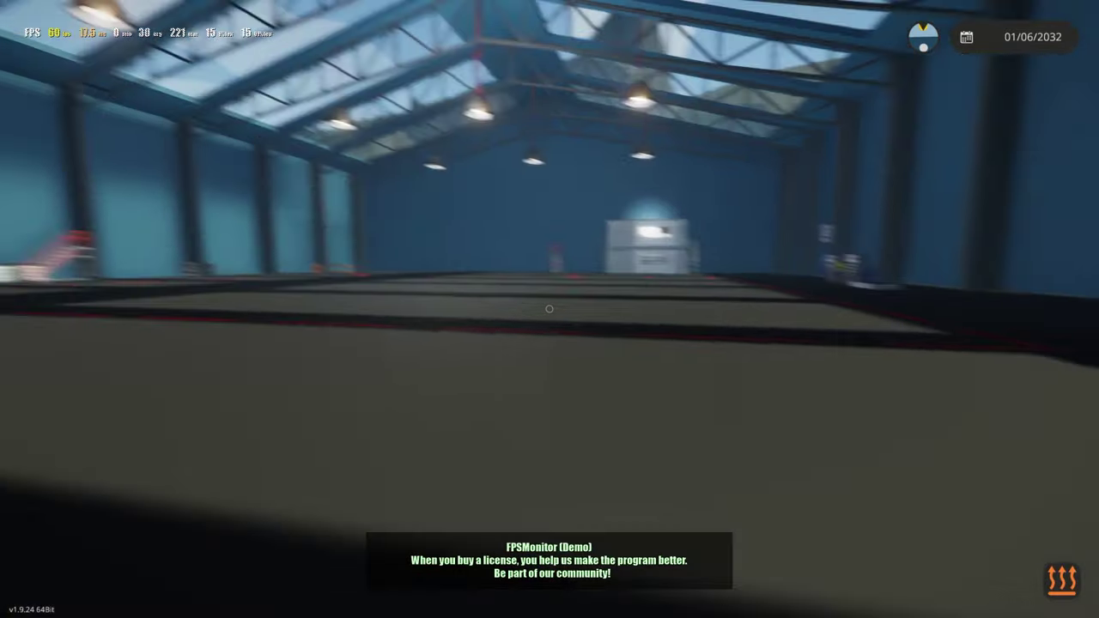
Go to the workbench in the hangar, open the vehicle editor and look around the empty build area.
key(Tab)
key(w)
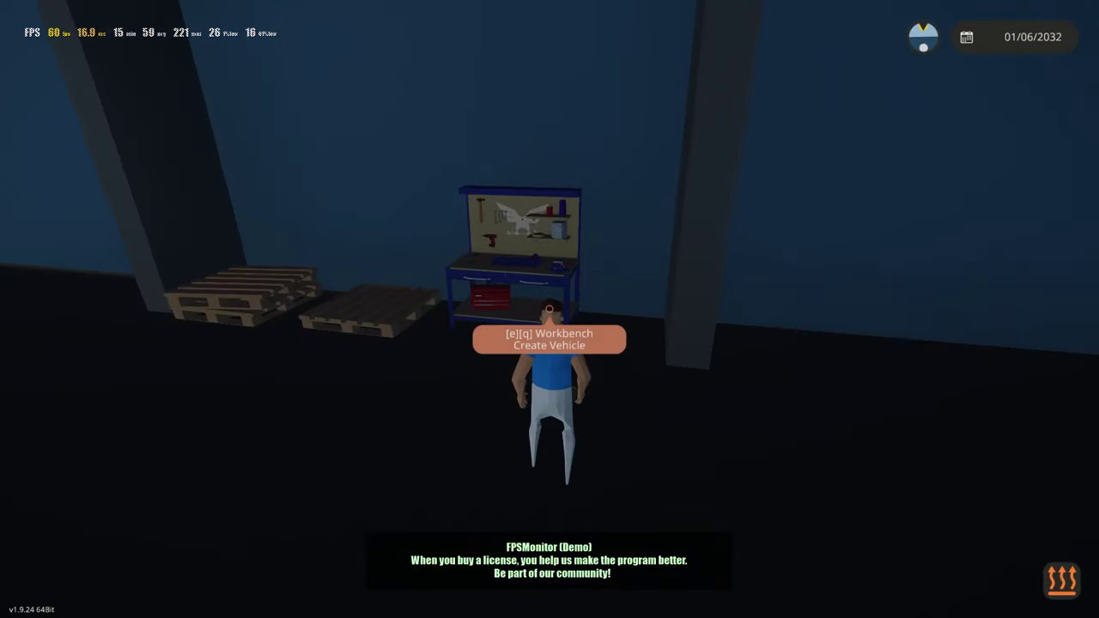
key(e)
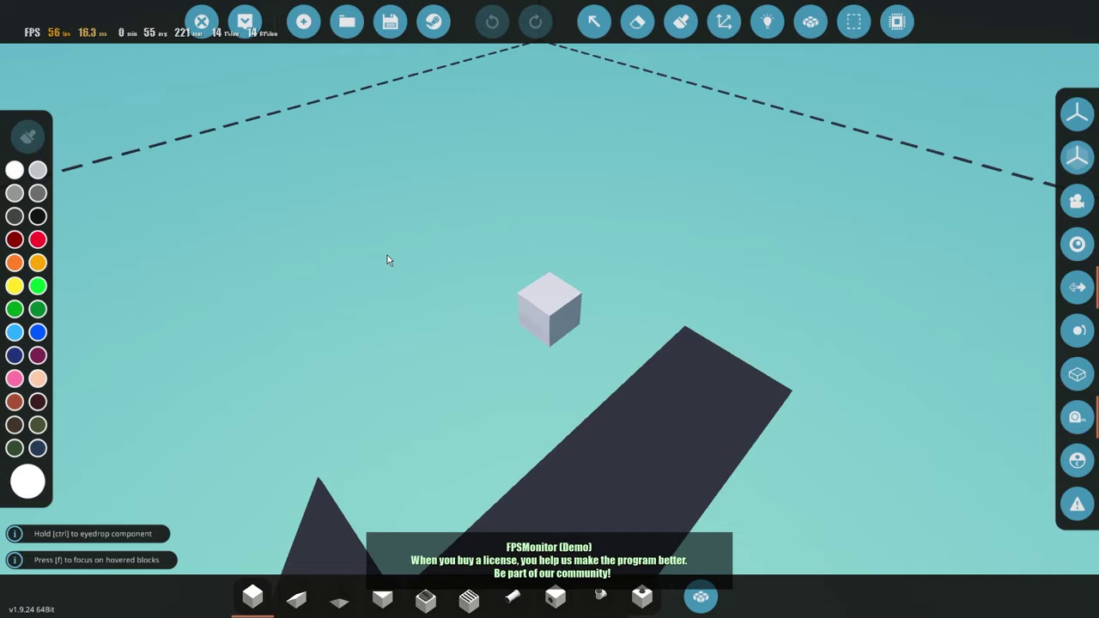
right_click(391, 174)
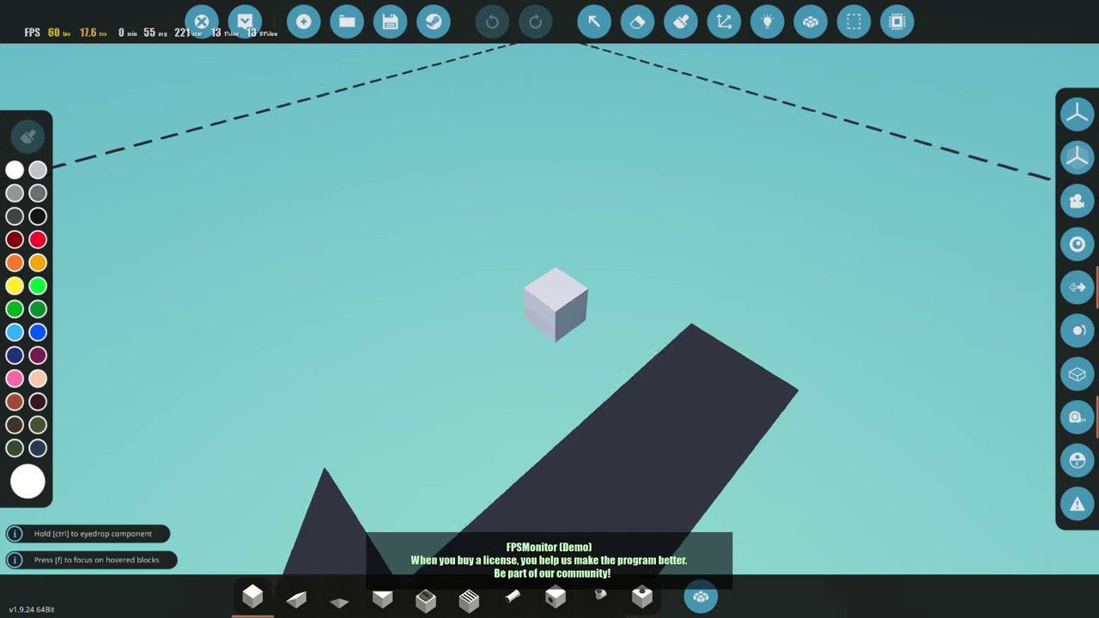
key(d)
key(a)
key(d)
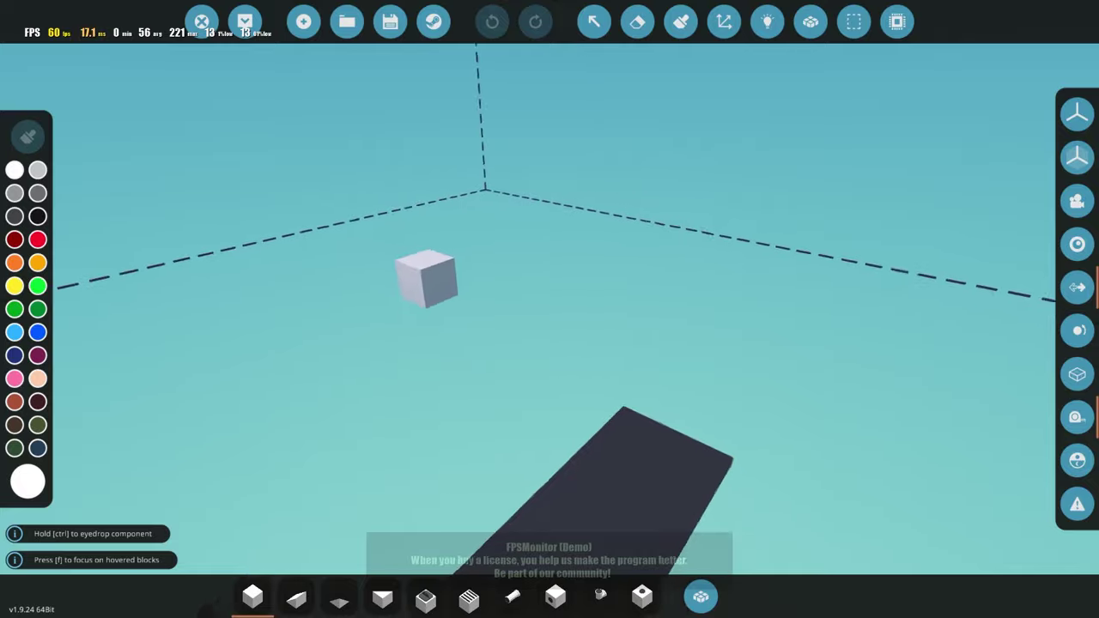
key(a)
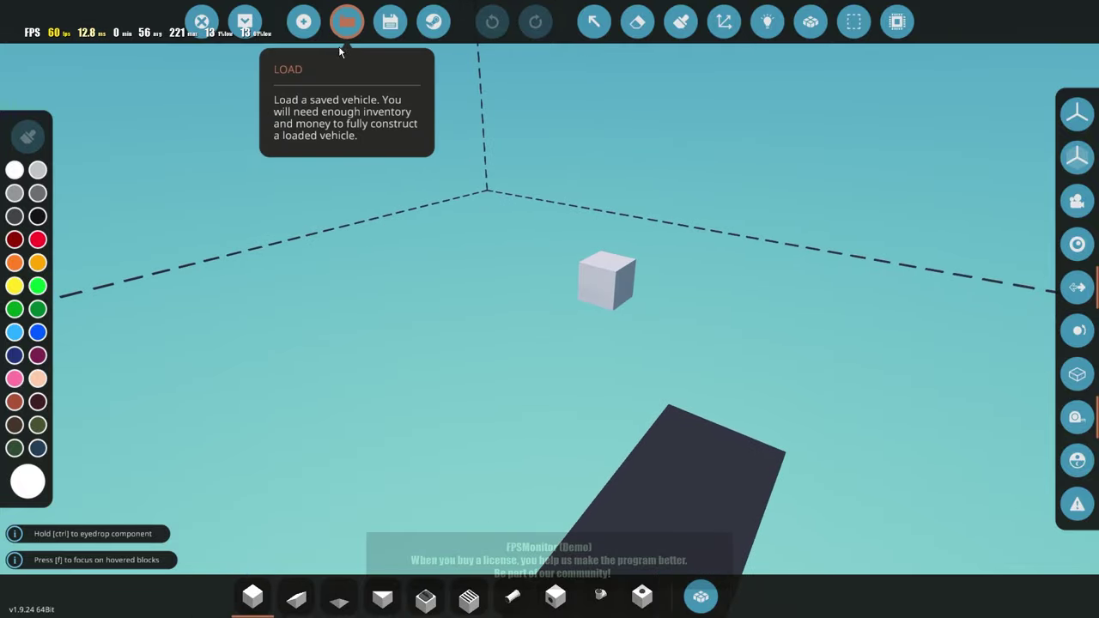
Load the saved vehicle "2023 Buckel Convoy ALTA Semi" and examine it from the front and the rear.
click(347, 21)
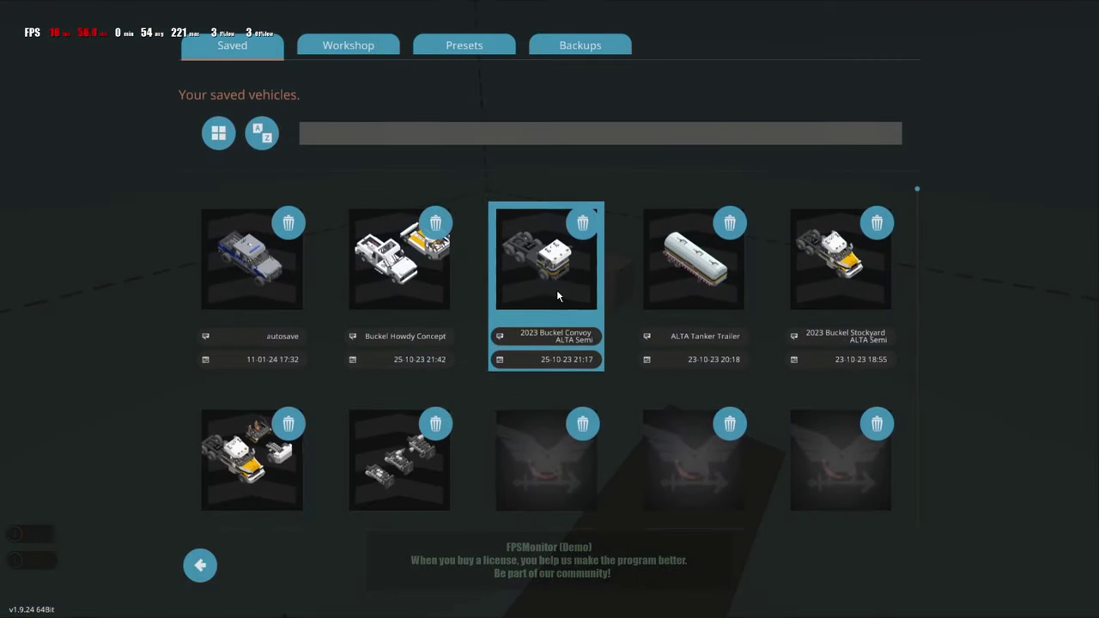
click(556, 289)
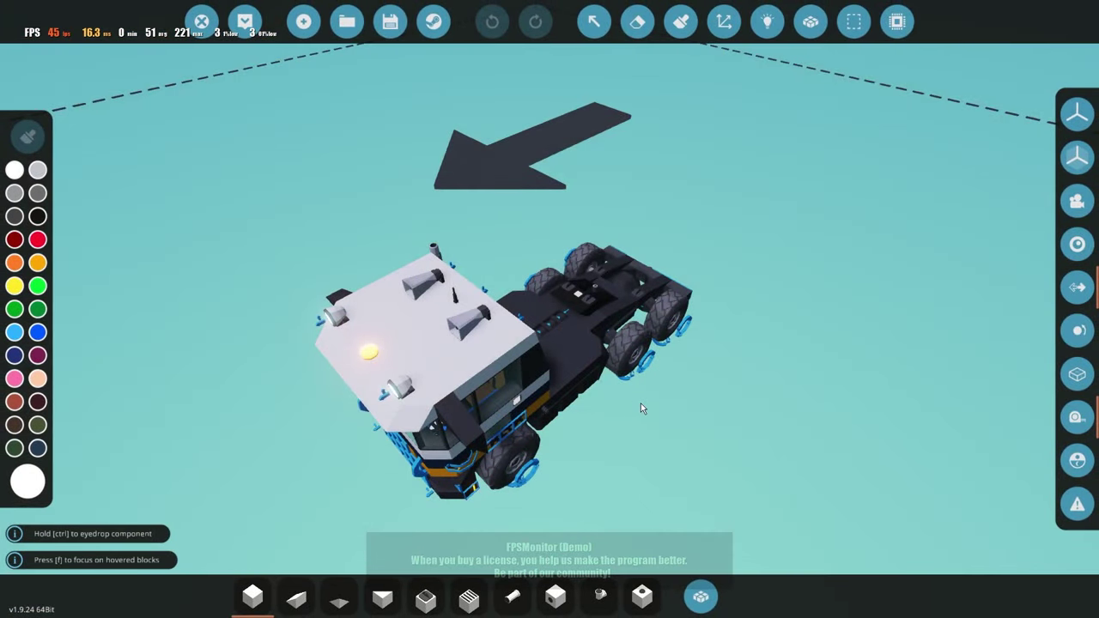
drag(641, 402, 810, 340)
scroll(703, 311, up, 4)
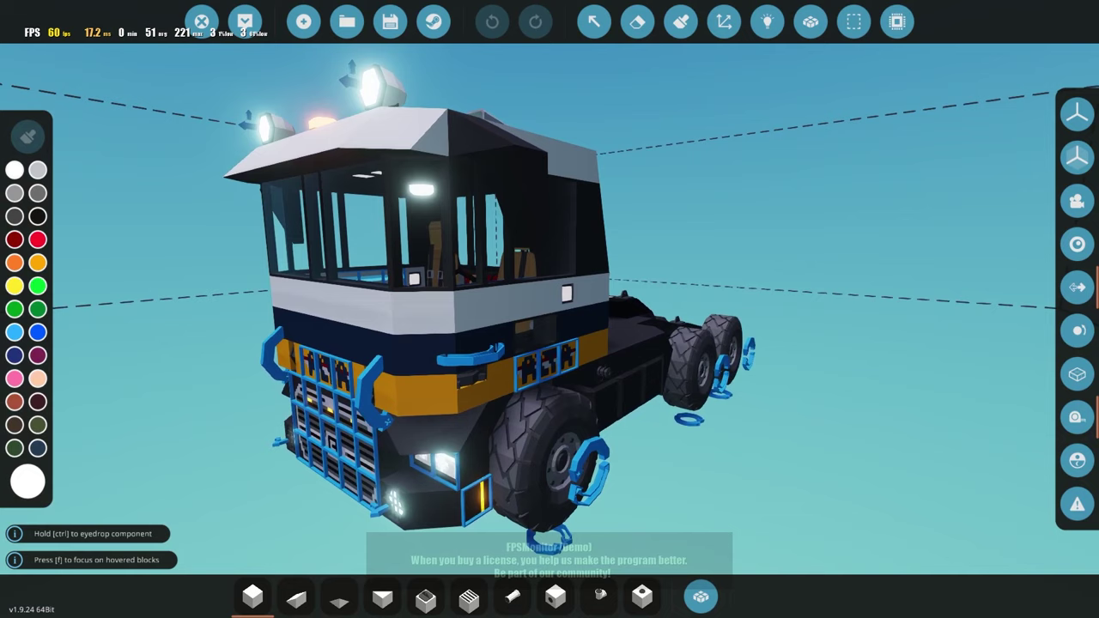
scroll(809, 339, down, 1)
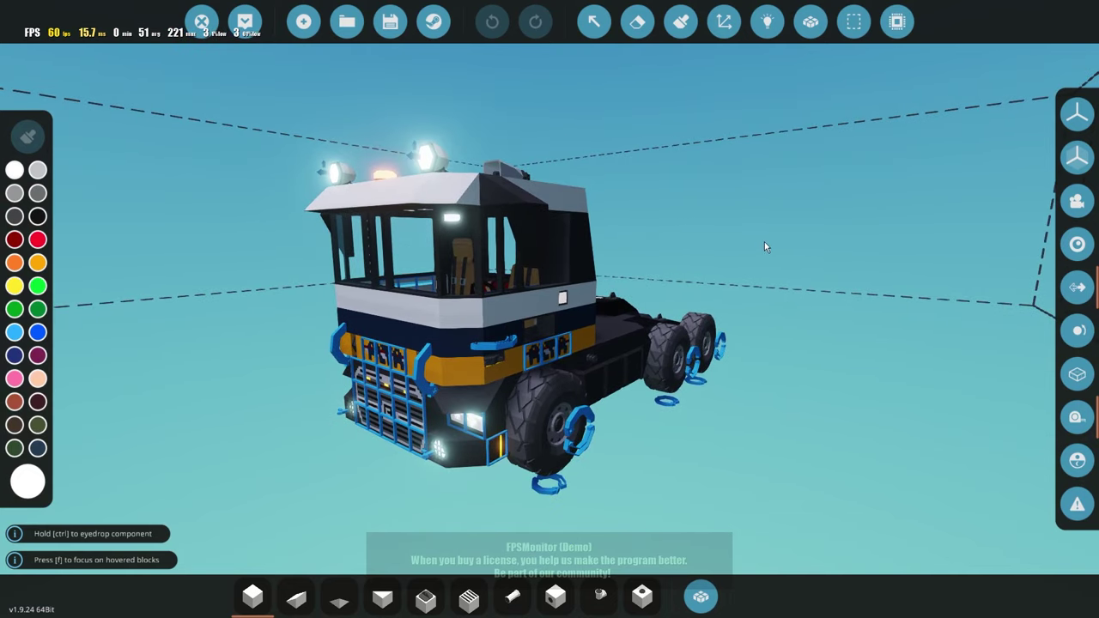
drag(765, 242, 797, 207)
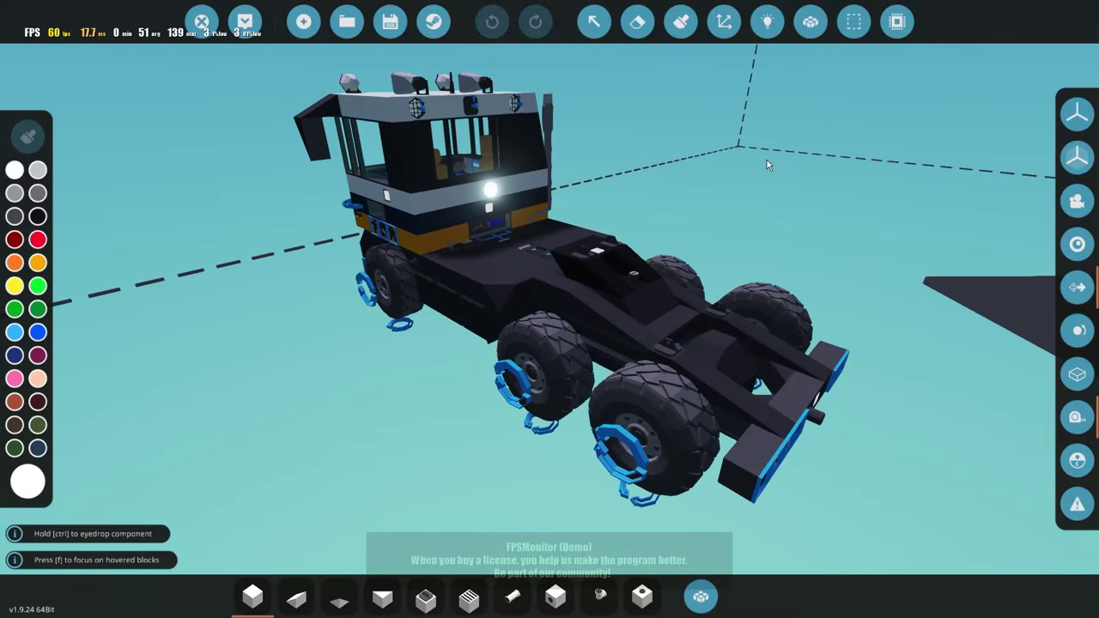
Load the saved vehicle "2023 Buckel Stockyard ALTA Semi" and look at its cab and hood up close.
click(347, 21)
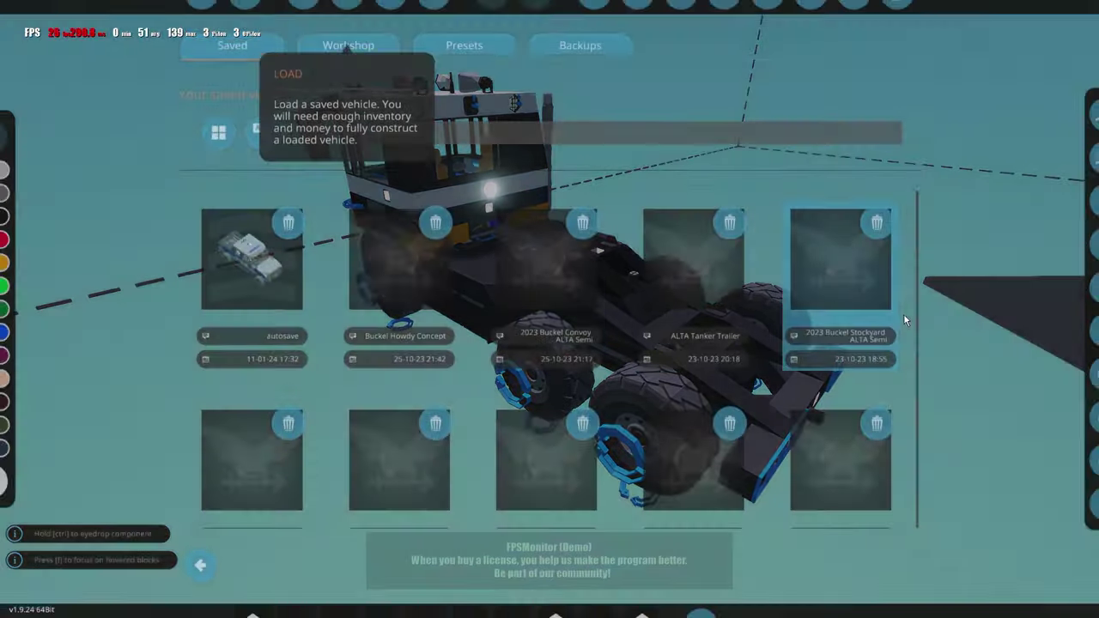
click(844, 312)
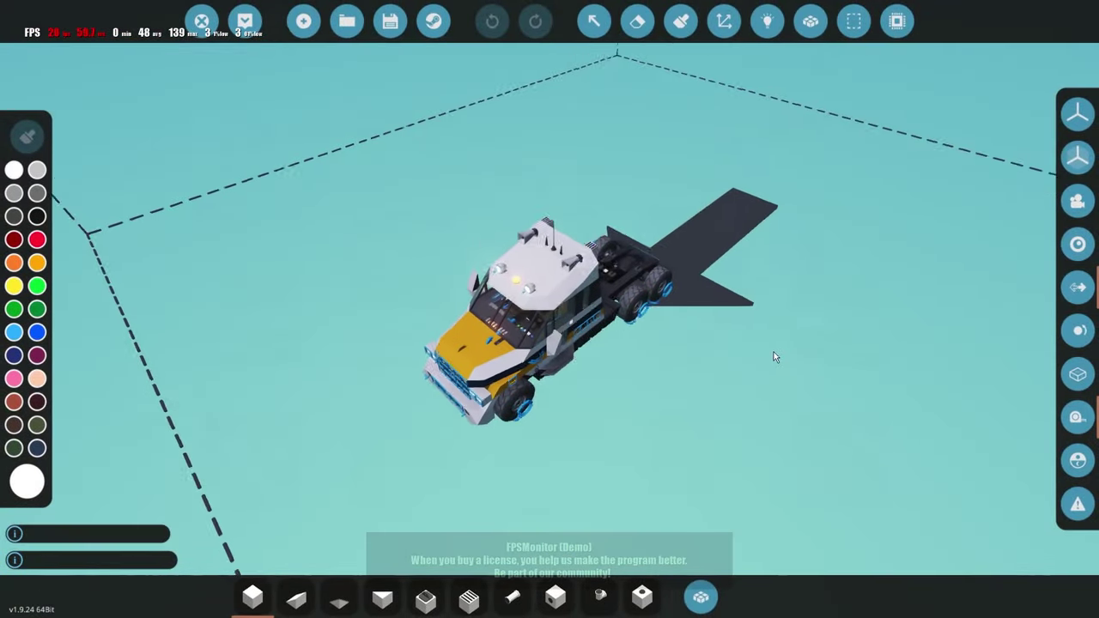
scroll(808, 330, up, 5)
drag(808, 330, 794, 279)
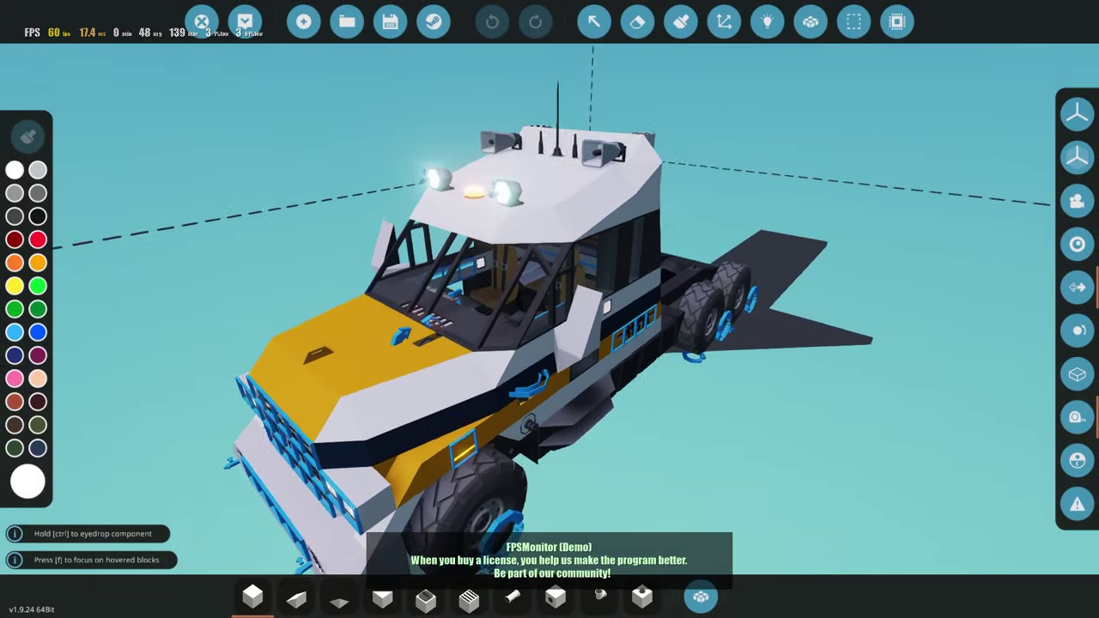
Examine the semi truck's logic connections, viewing the electrical wiring and the on/off and number nodes from several angles.
click(767, 22)
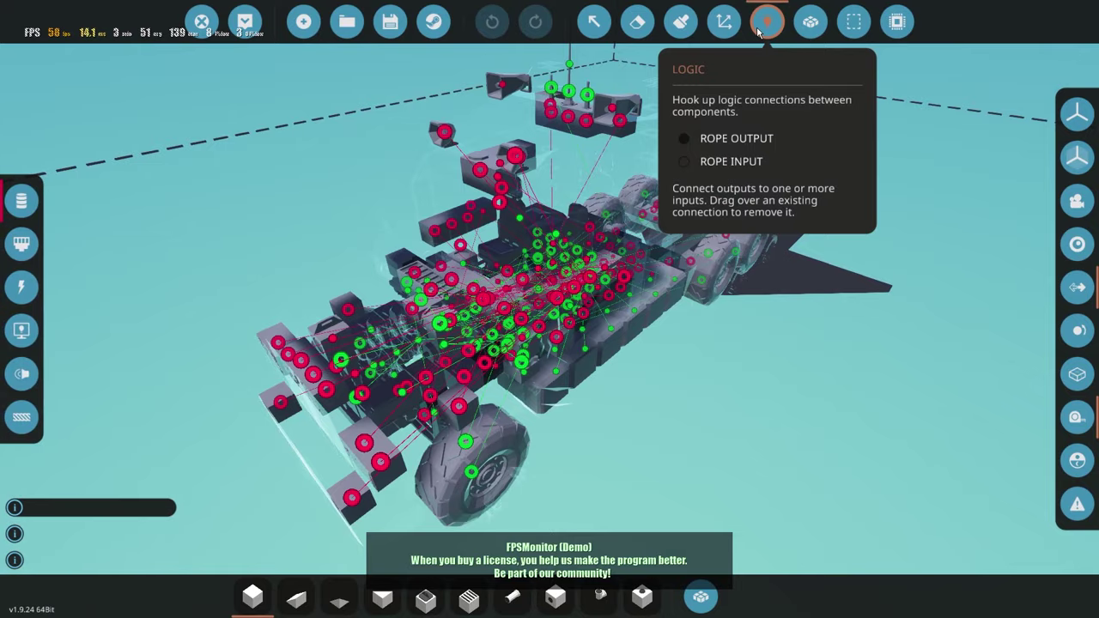
click(21, 287)
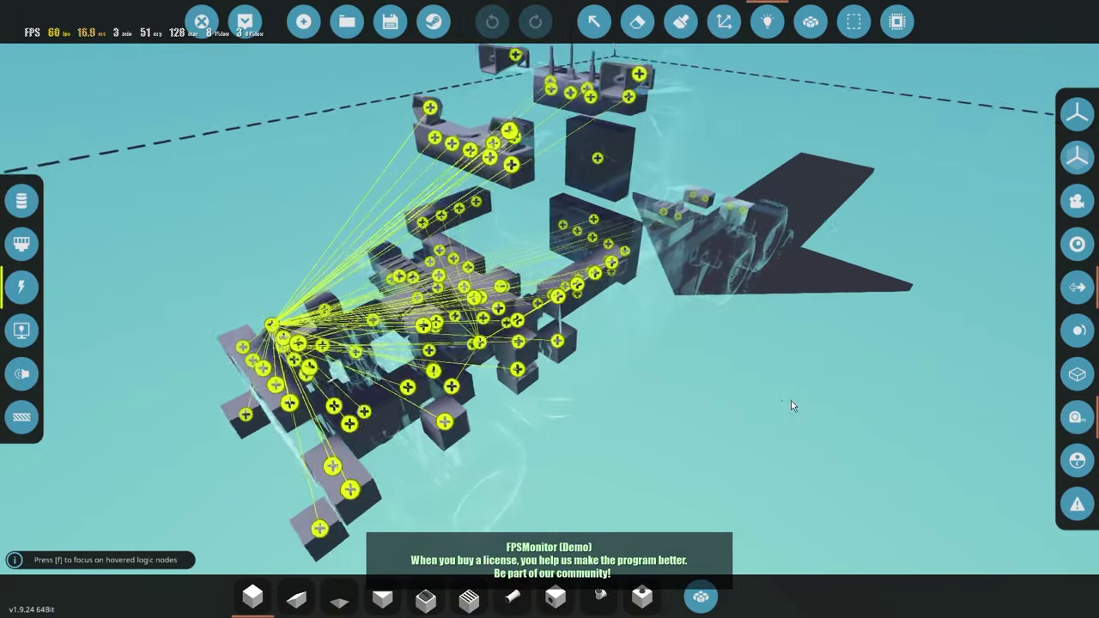
drag(793, 406, 2, 171)
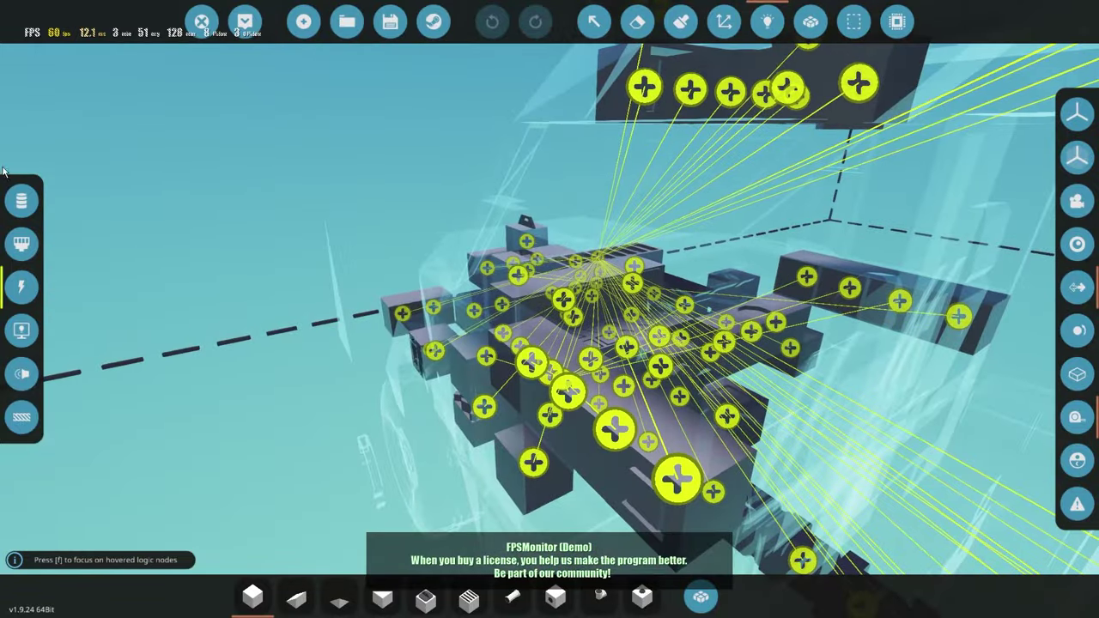
click(22, 200)
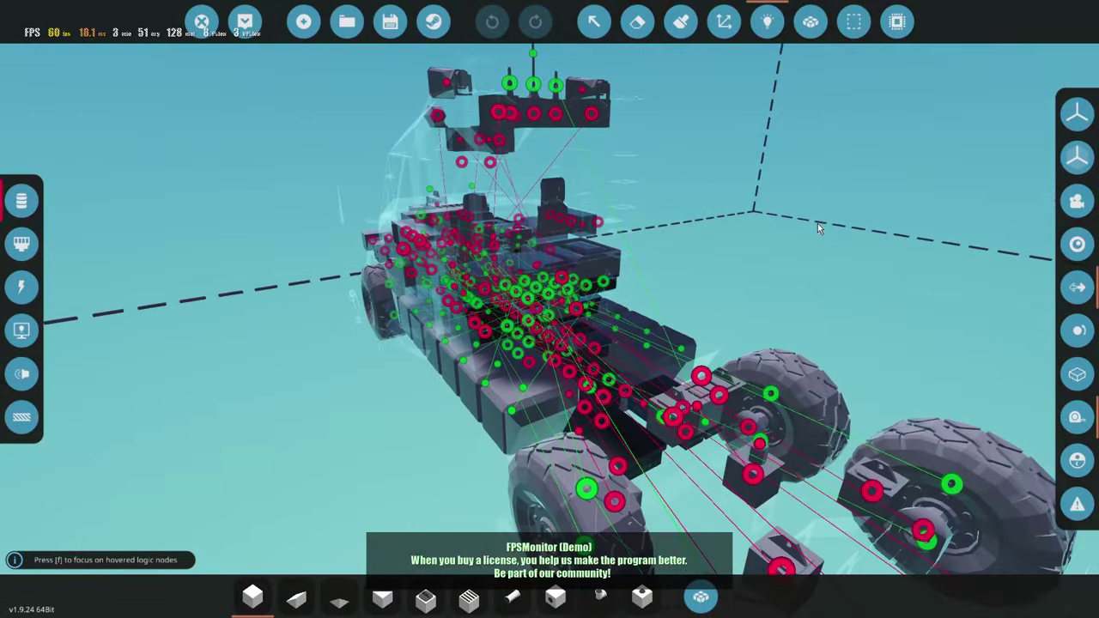
drag(799, 226, 734, 225)
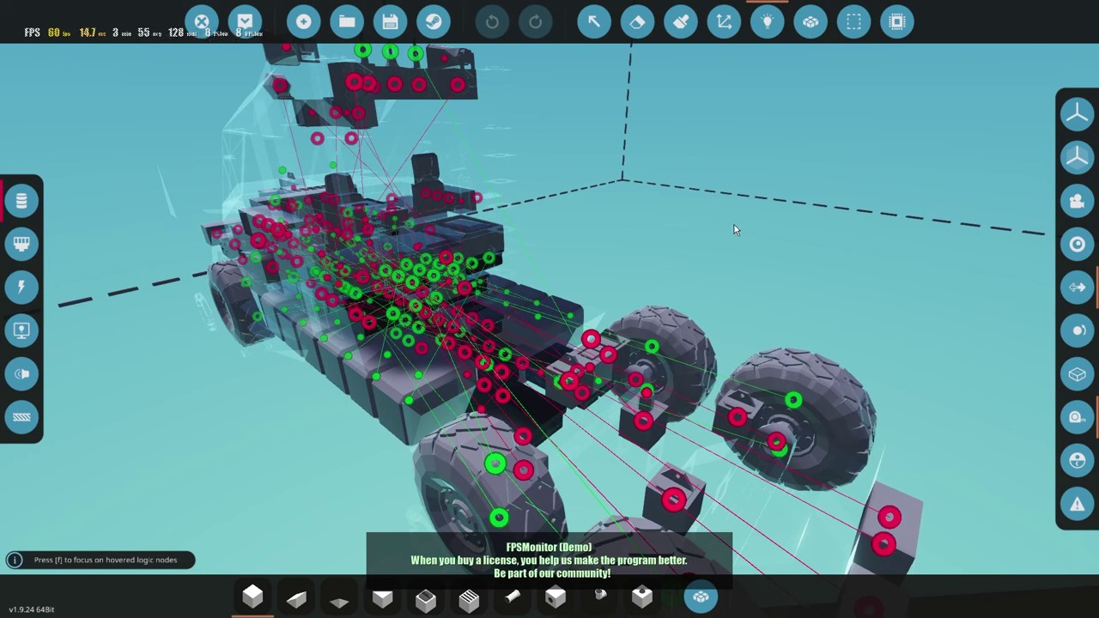
Spawn the Stockyard semi in the hangar, walk over to it and get into the driver seat.
click(244, 22)
key(w)
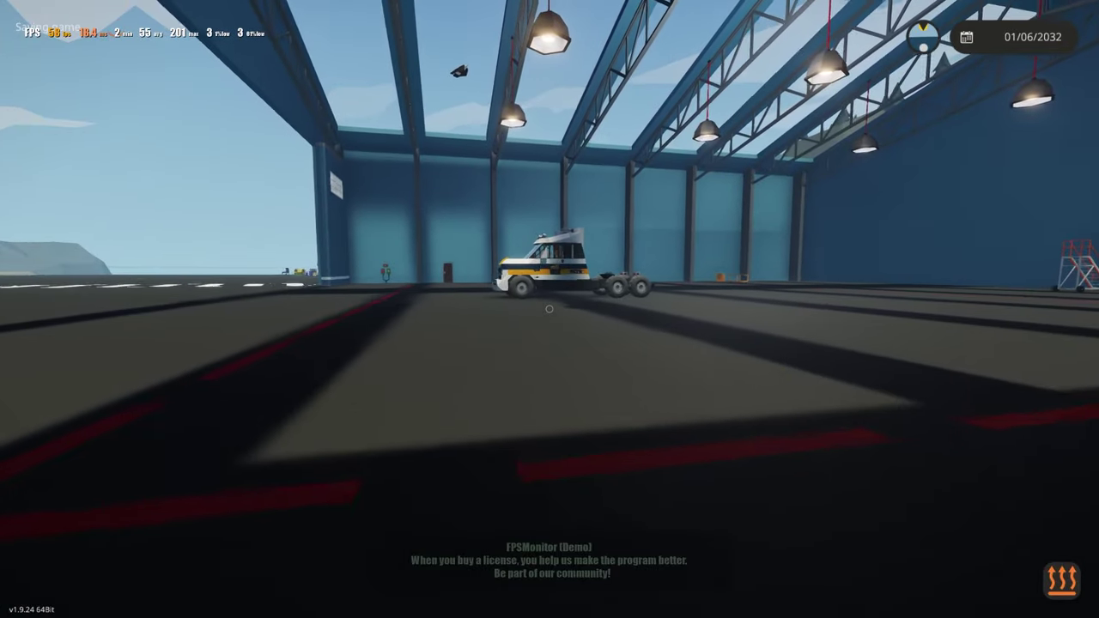
key(w)
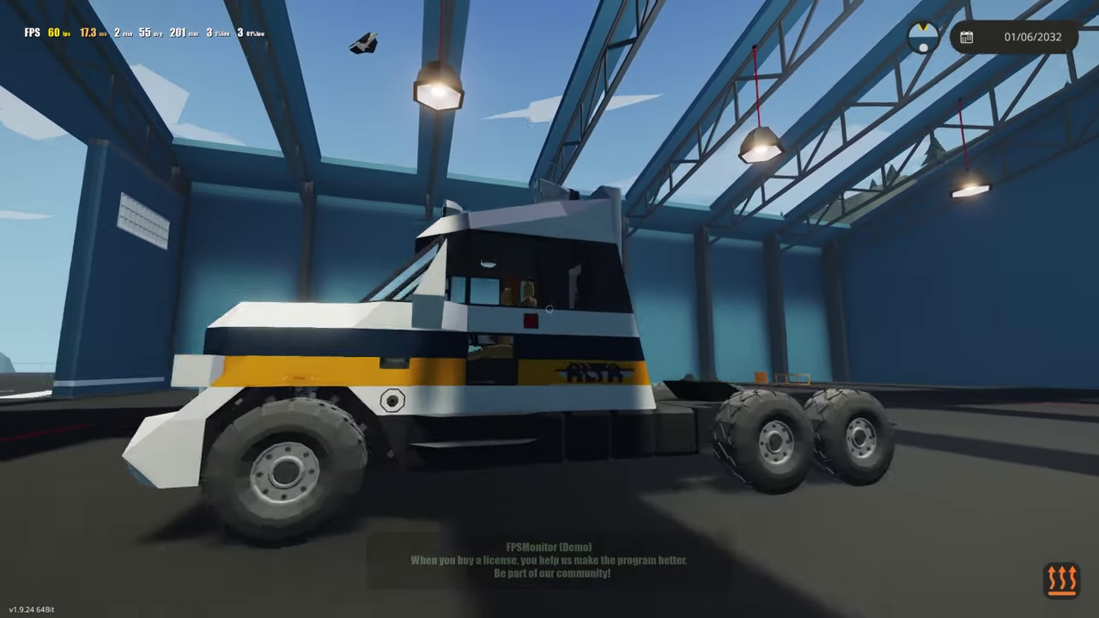
key(f)
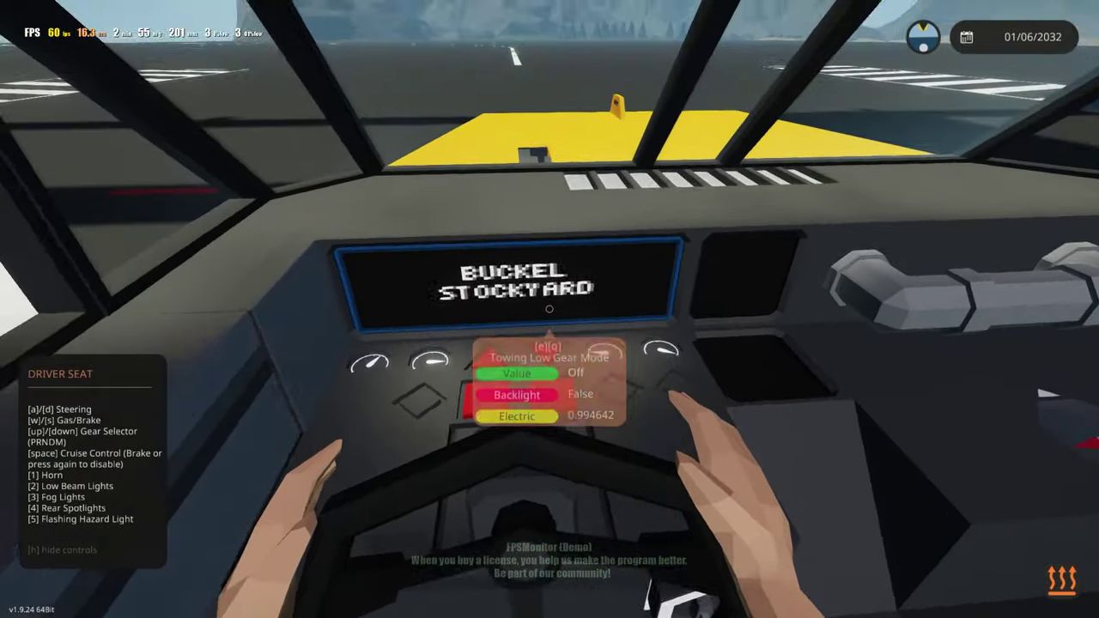
Shift the truck into gear, switch to the external camera and drive out of the hangar, steering onto the tarmac.
key(Down)
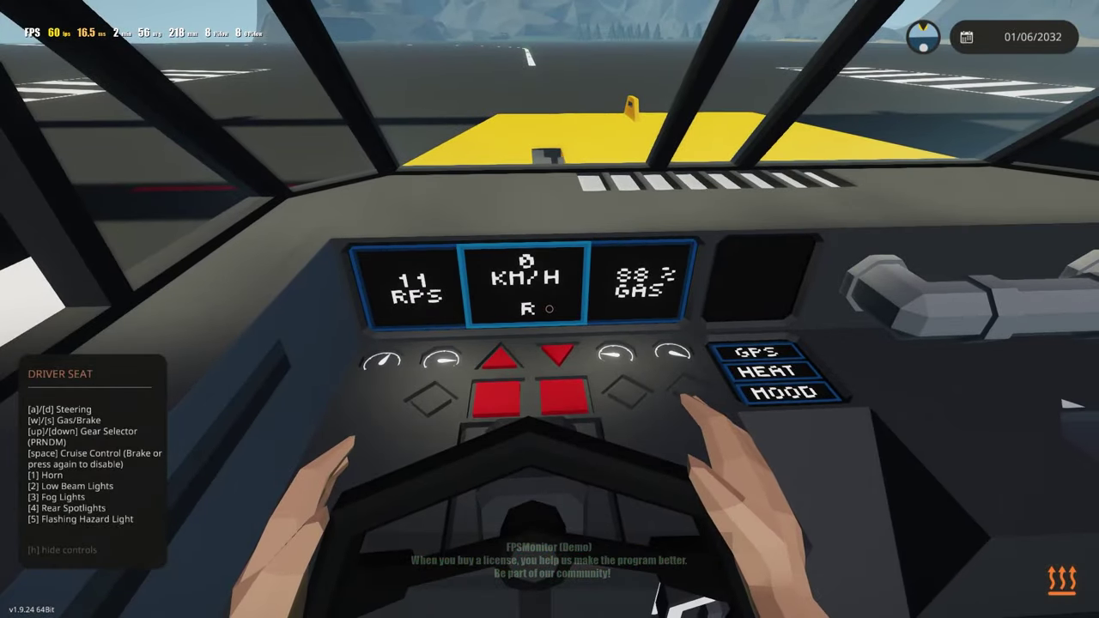
key(Tab)
scroll(550, 309, down, 3)
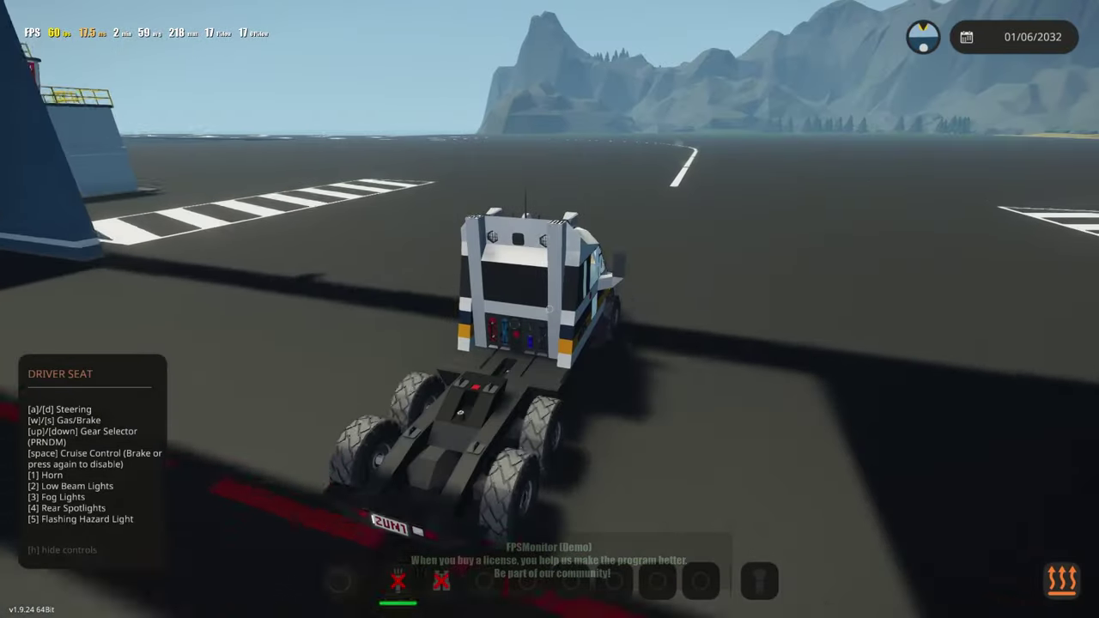
key(w)
key(d)
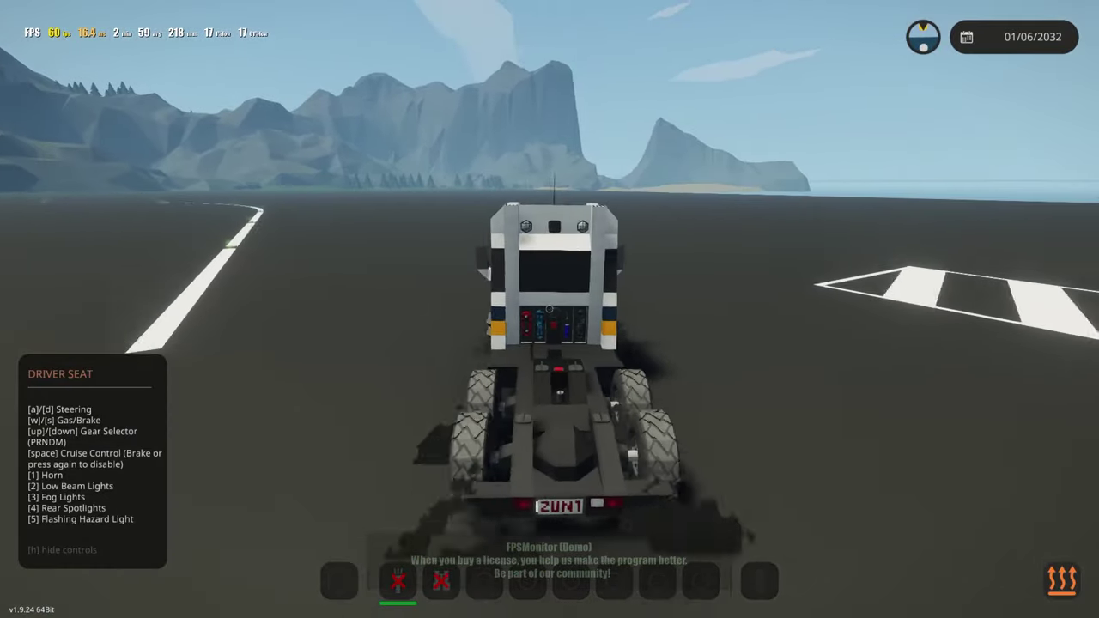
Return to the cab view, accelerate, steer the truck back toward the hangar and brake at its entrance.
scroll(549, 309, up, 3)
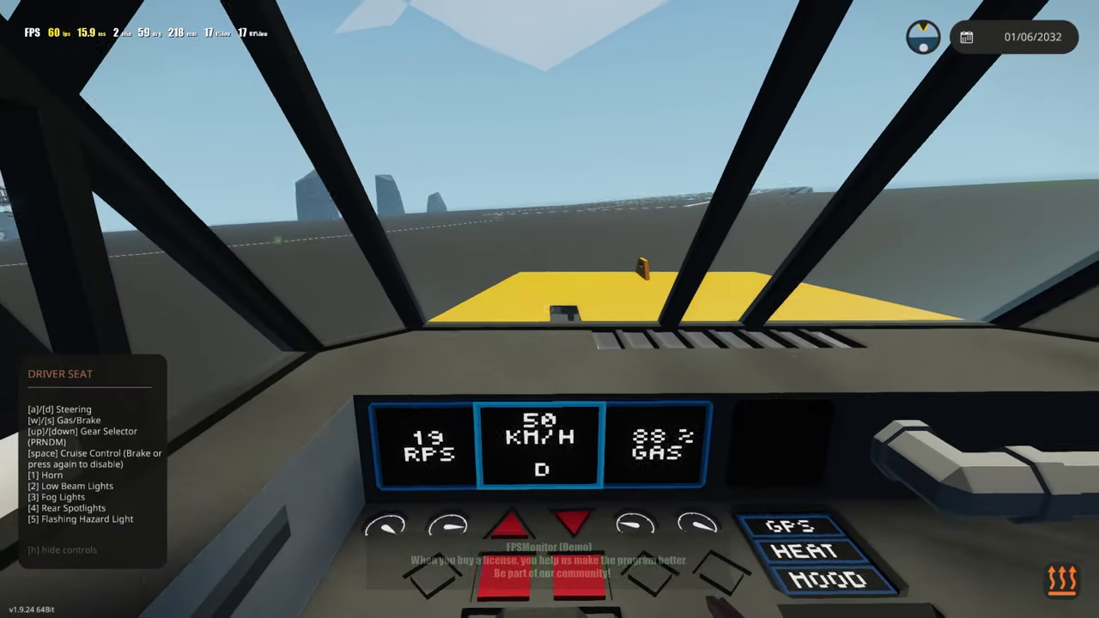
key(w)
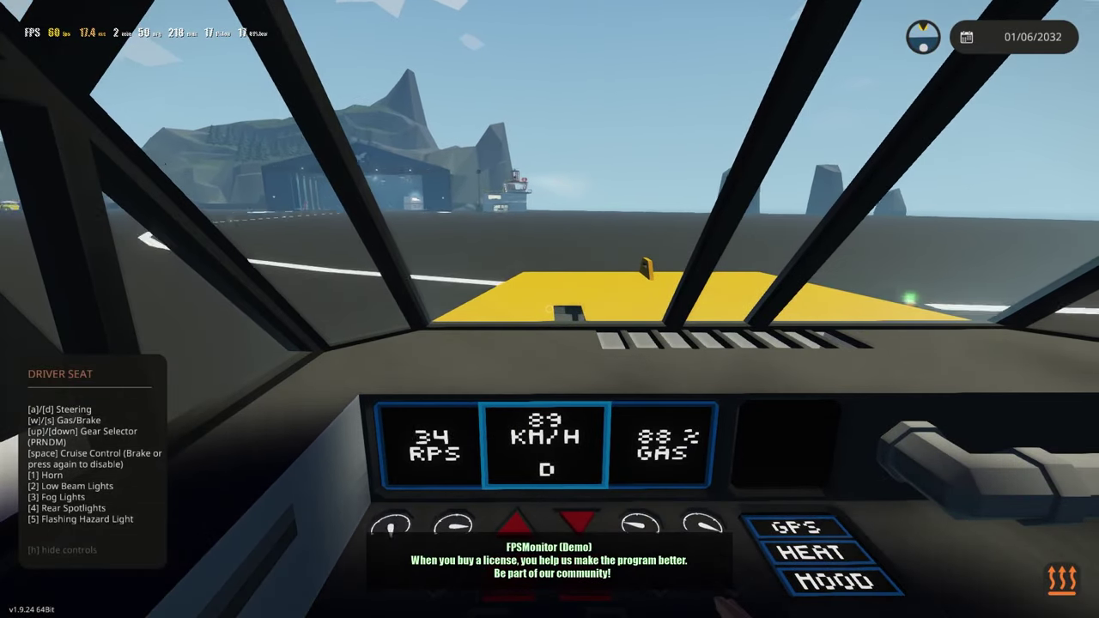
key(a)
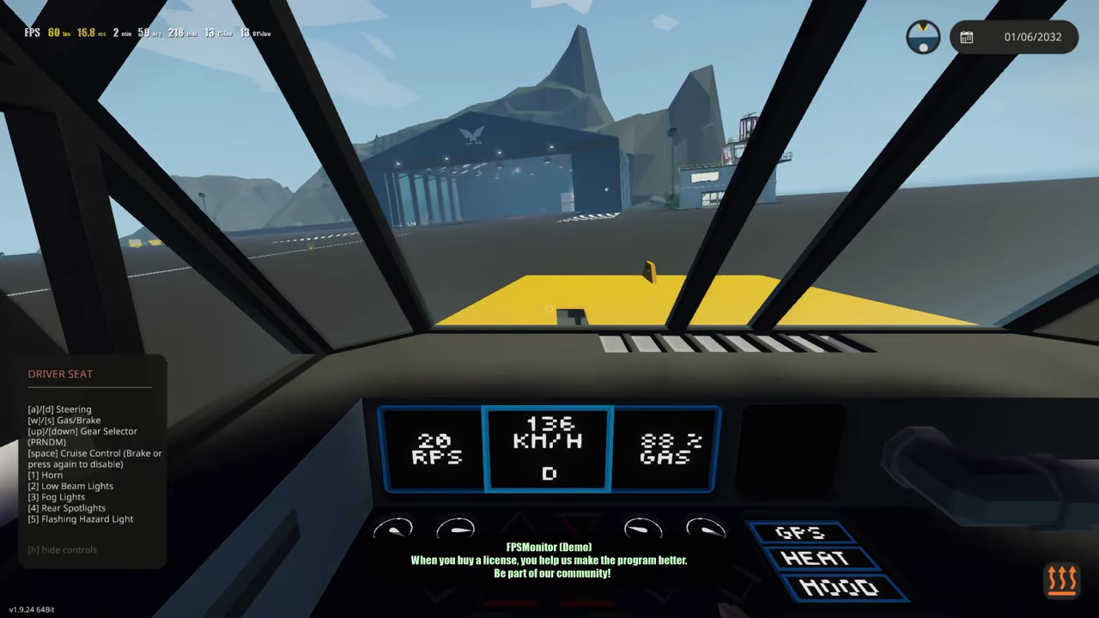
key(s)
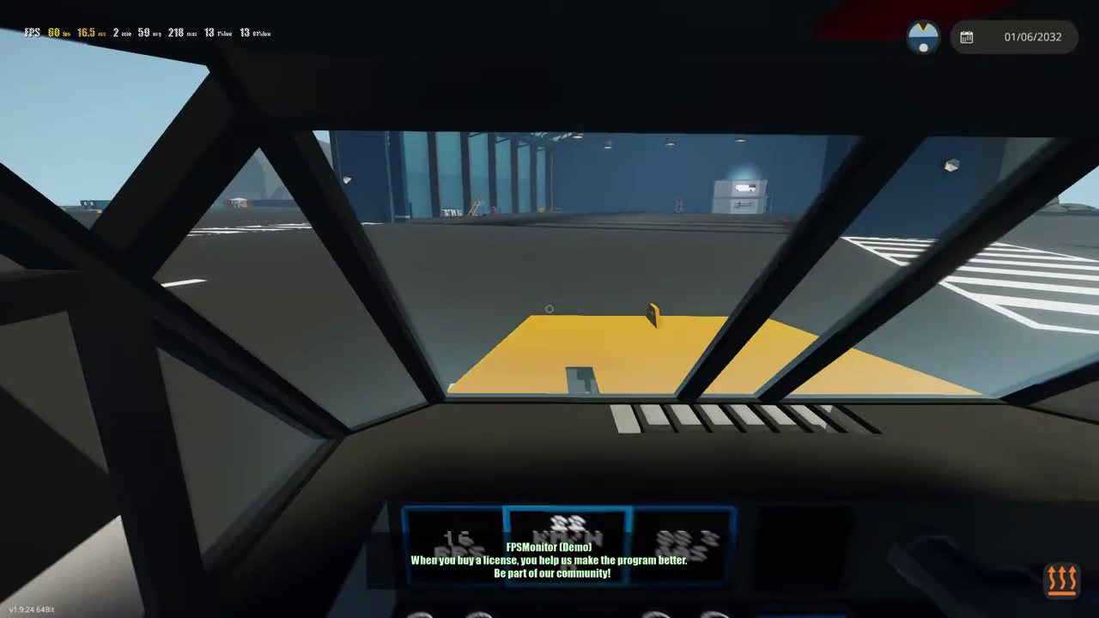
Examine the RSV Avala ship in the vehicle editor, moving from the bow along the hull to the cranes and helicopter deck.
key(b)
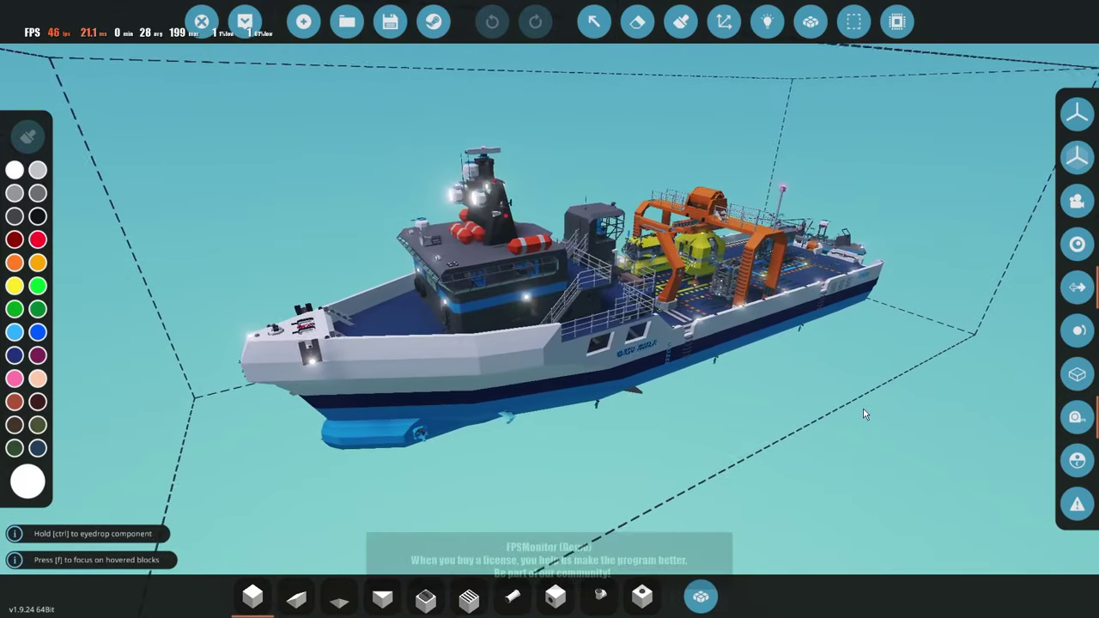
key(w)
key(d)
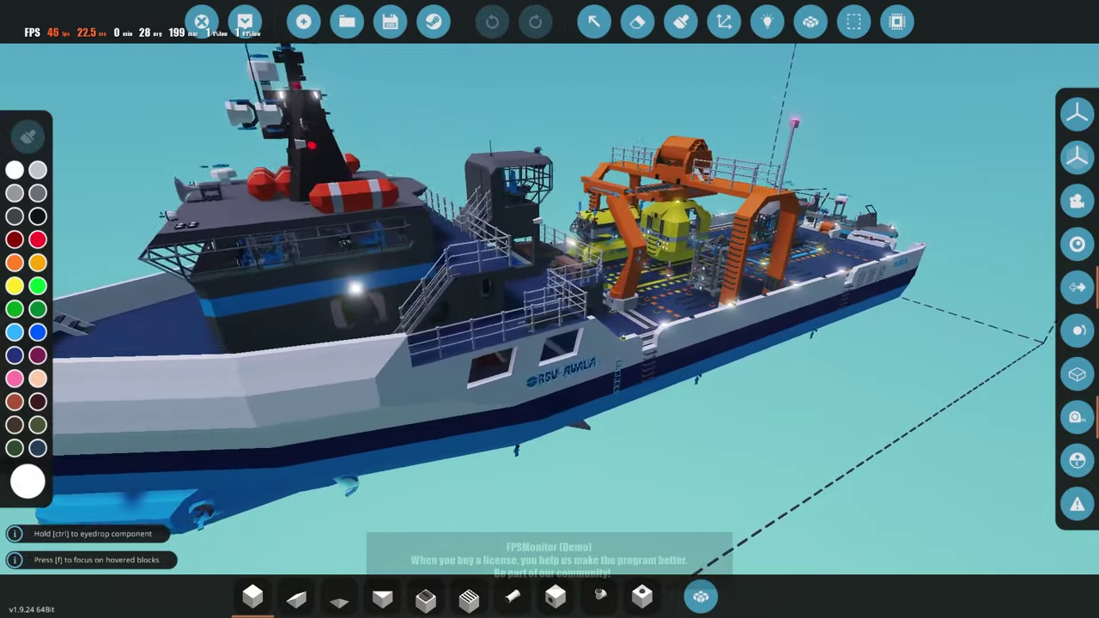
key(s)
key(d)
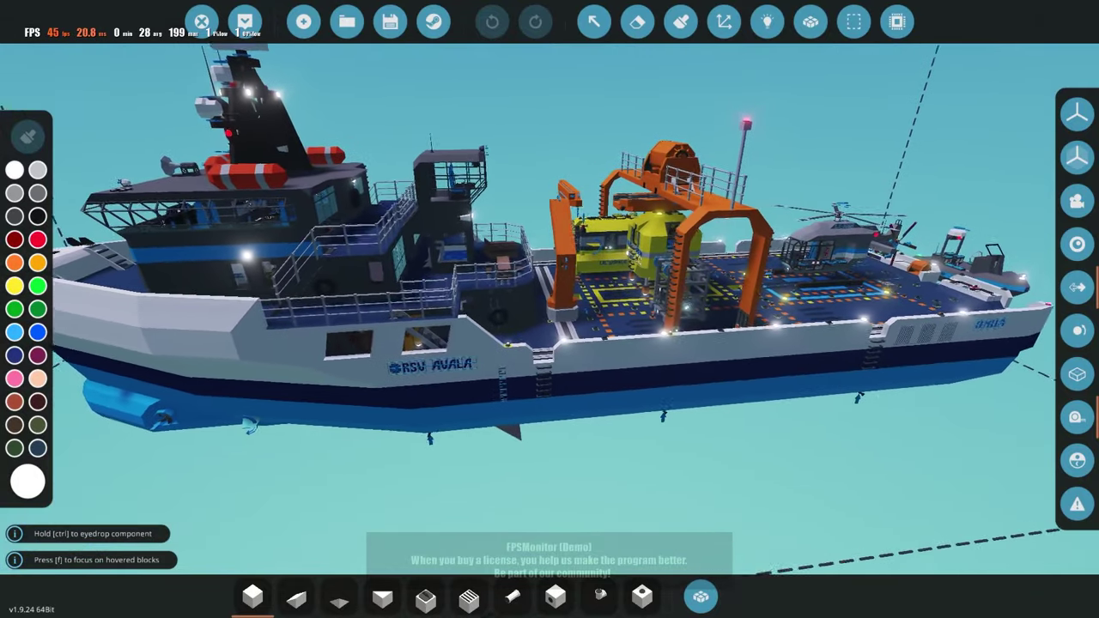
key(d)
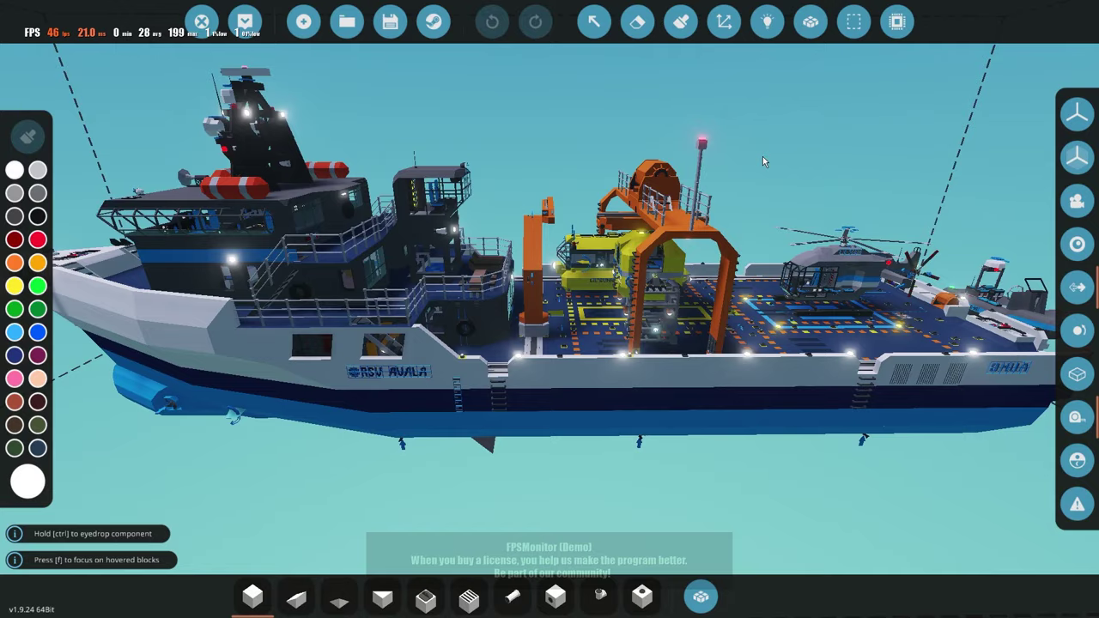
key(w)
key(d)
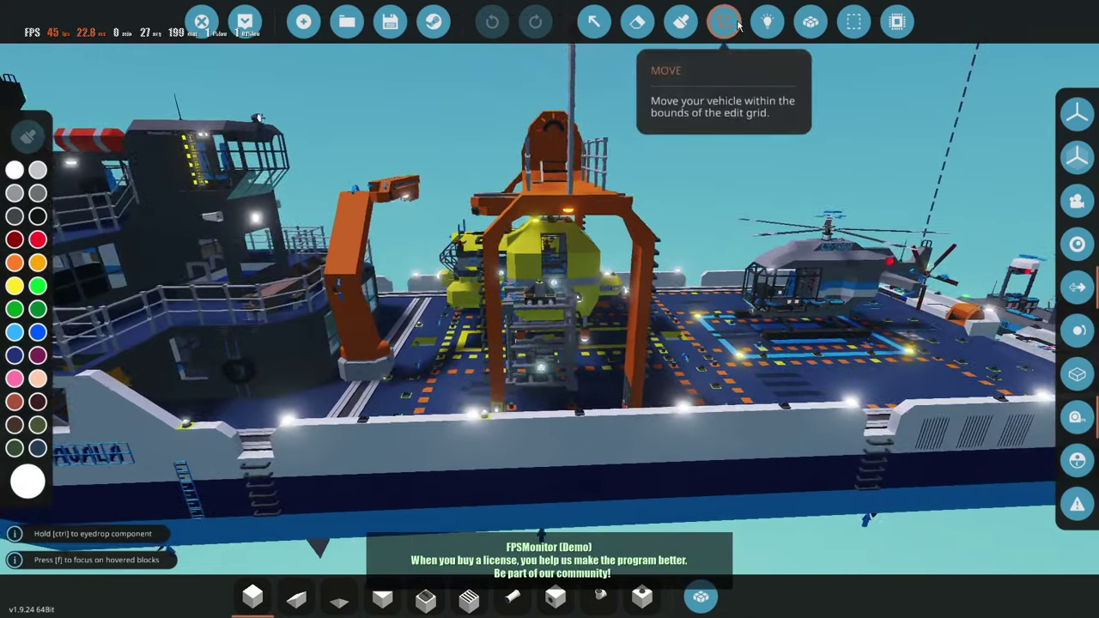
Display the ship's logic connections and look through the node network around the superstructure.
click(766, 22)
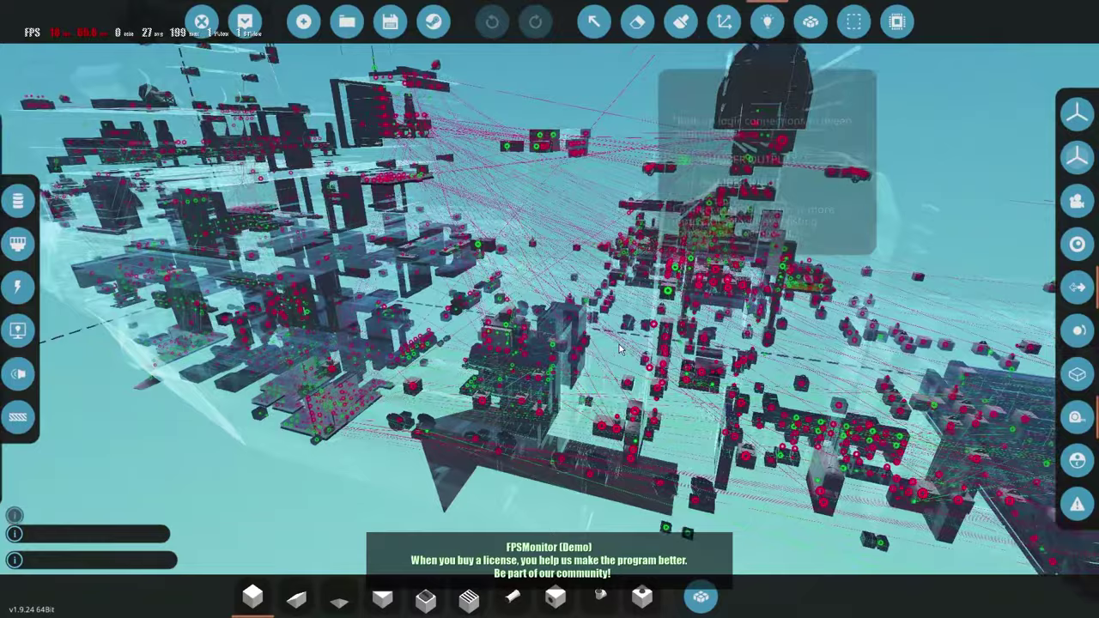
key(w)
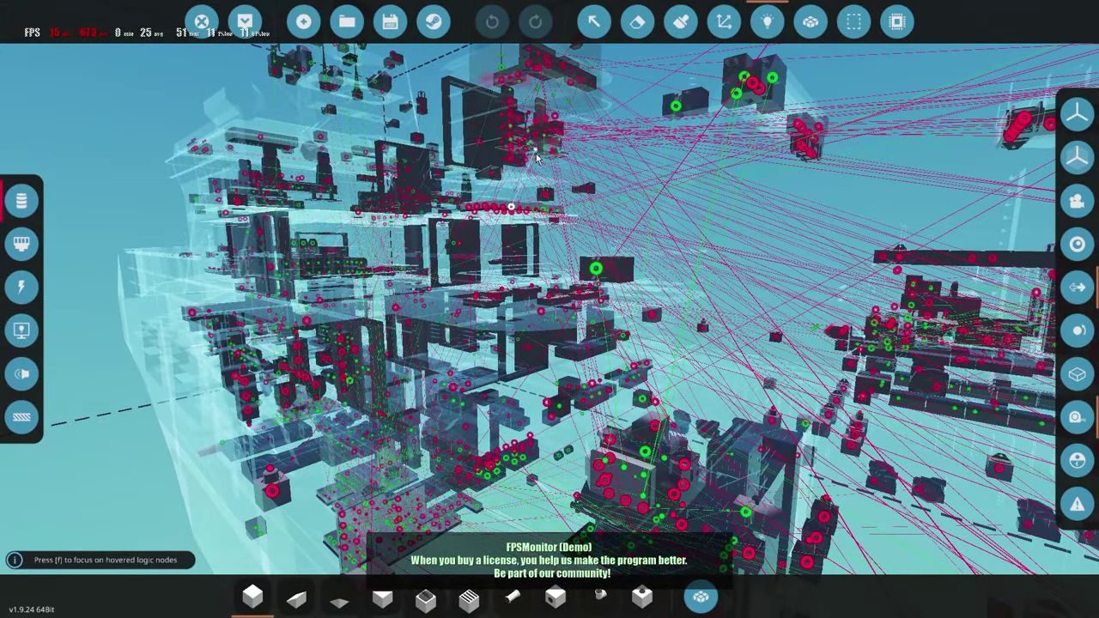
Examine the logic nodes toward the ship's stern and switch the overlay to the electric connections.
drag(536, 157, 631, 292)
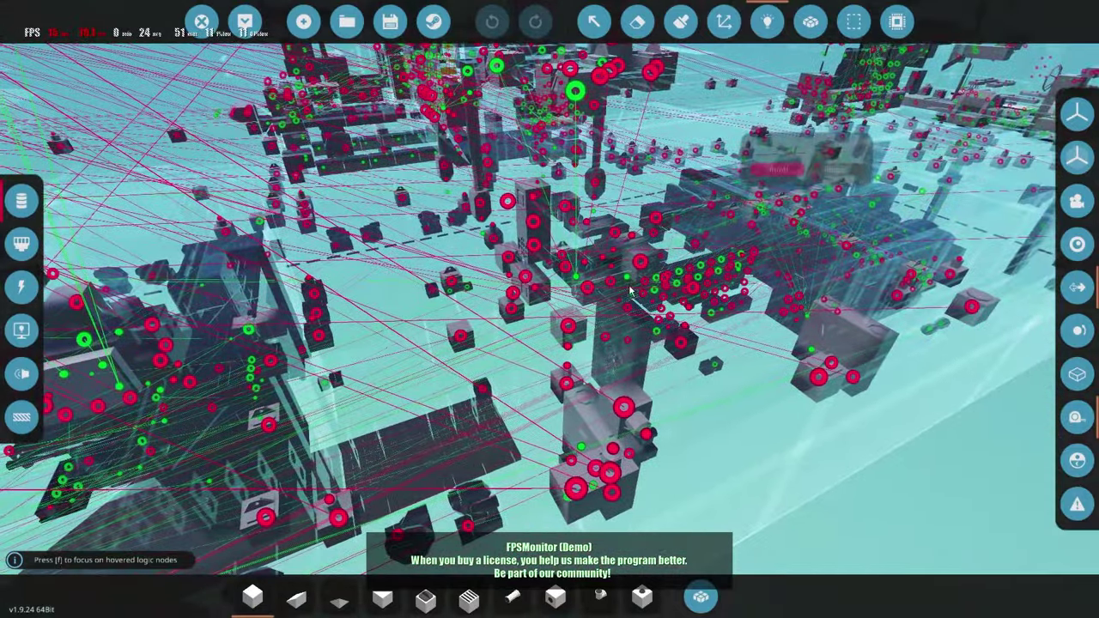
click(21, 288)
drag(811, 159, 784, 13)
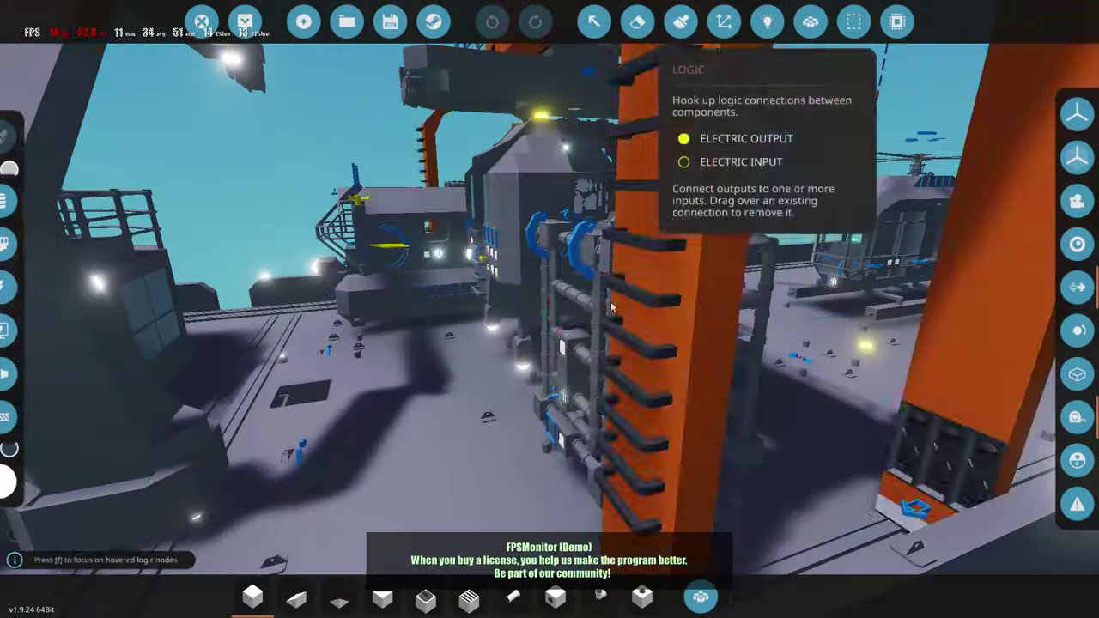
Switch the editor to the paint tool and look over the superstructure, gantry crane and working deck.
click(681, 21)
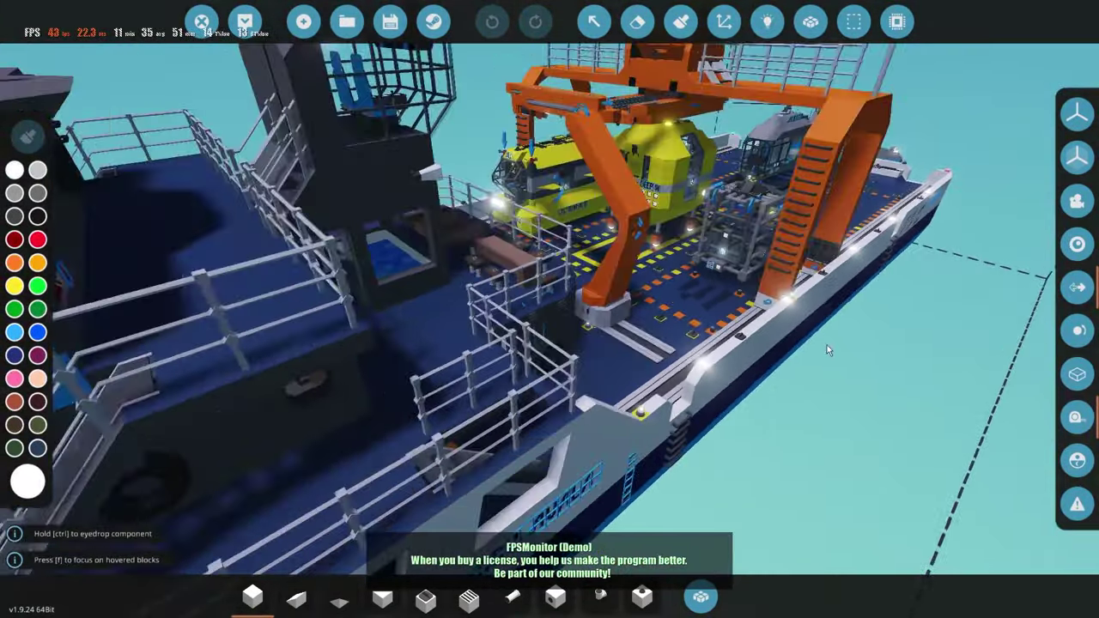
drag(826, 346, 928, 300)
key(s)
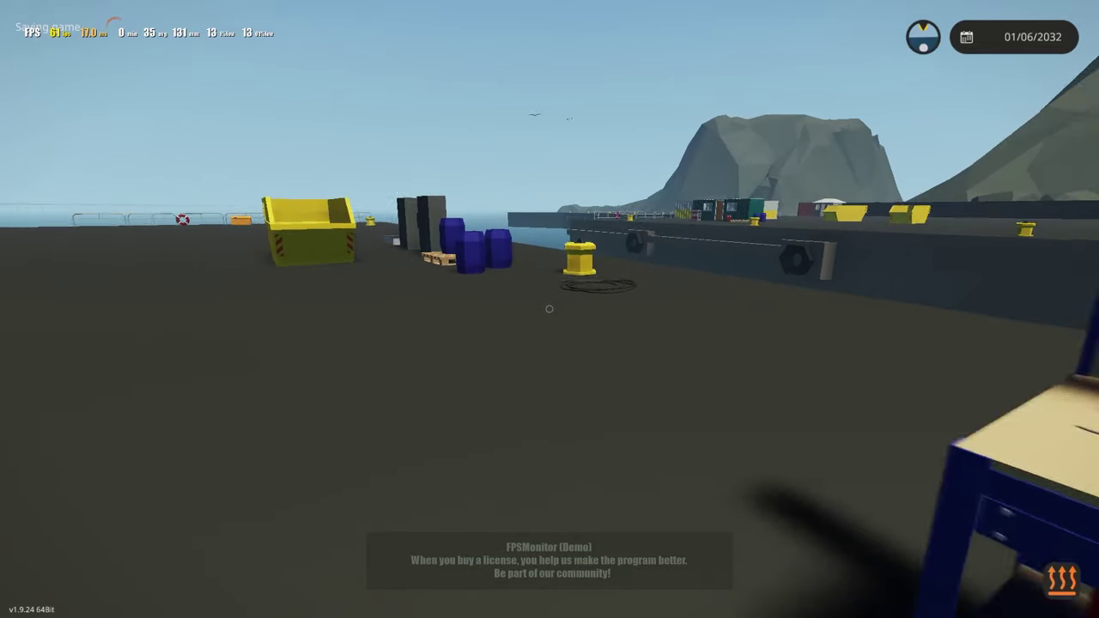
Walk along the dock in the world and board the moored RSV Avala onto its side deck.
key(w)
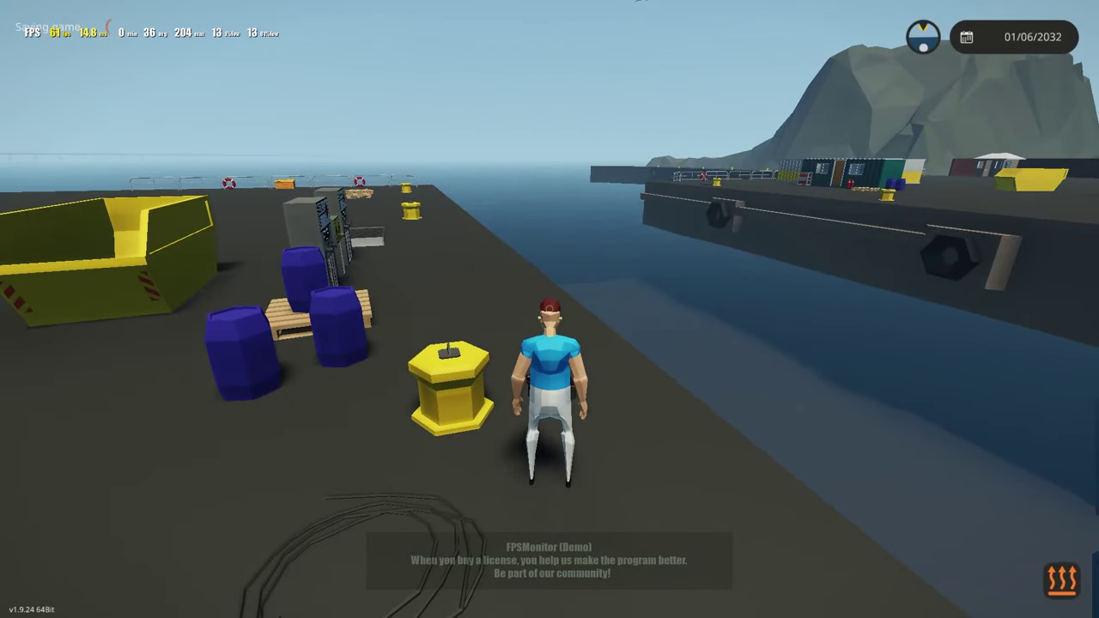
key(Tab)
key(w)
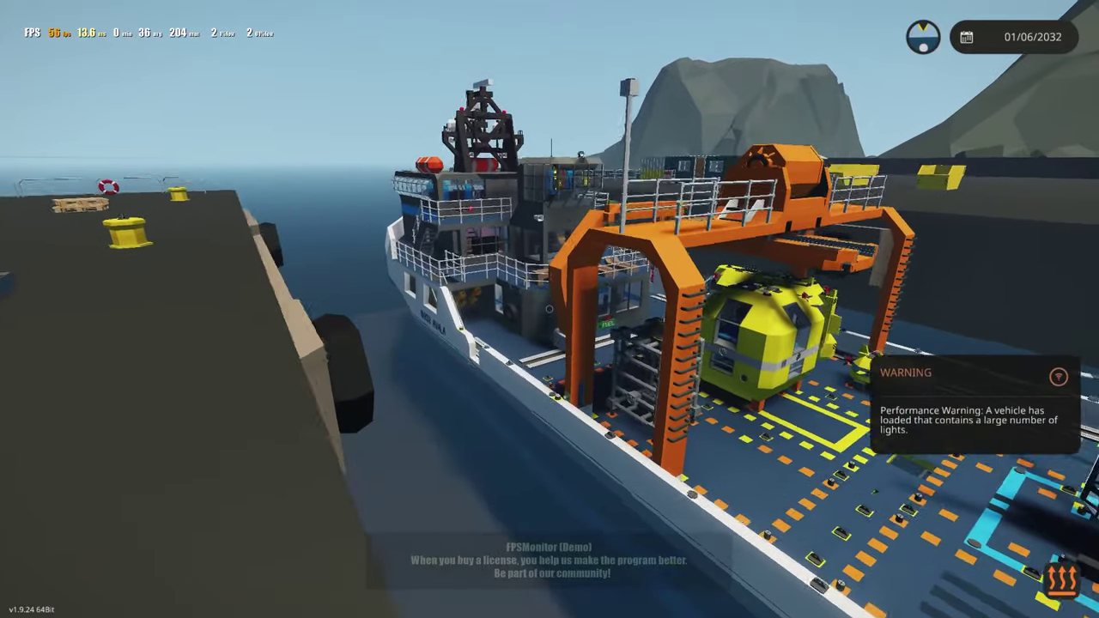
key(w)
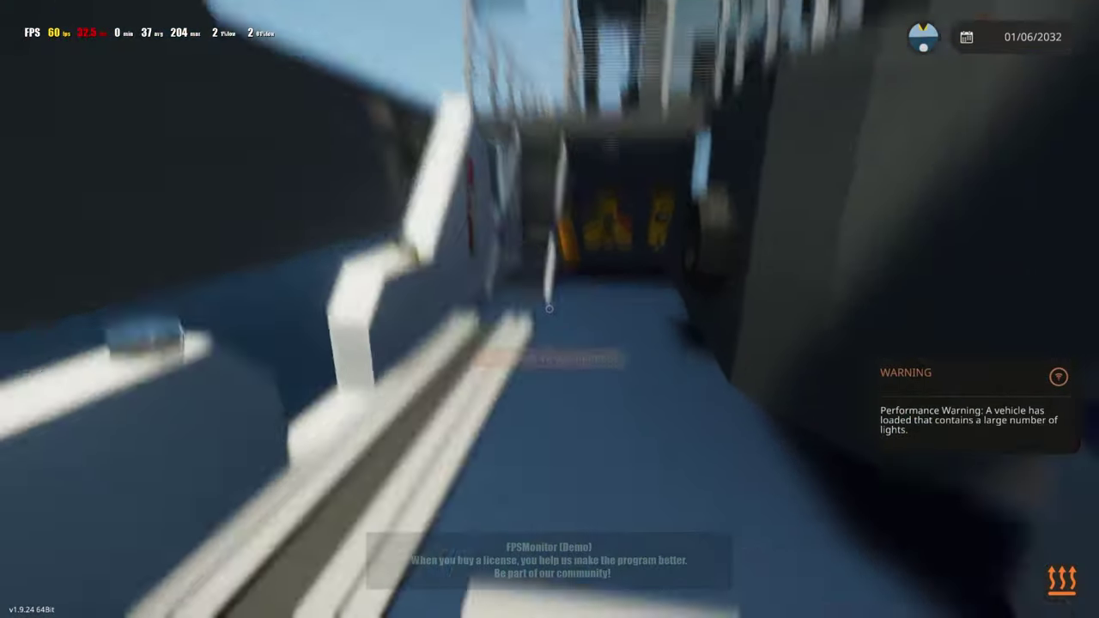
Follow the ship's side deck, climb the outer stairs and walk to the bridge door.
key(w)
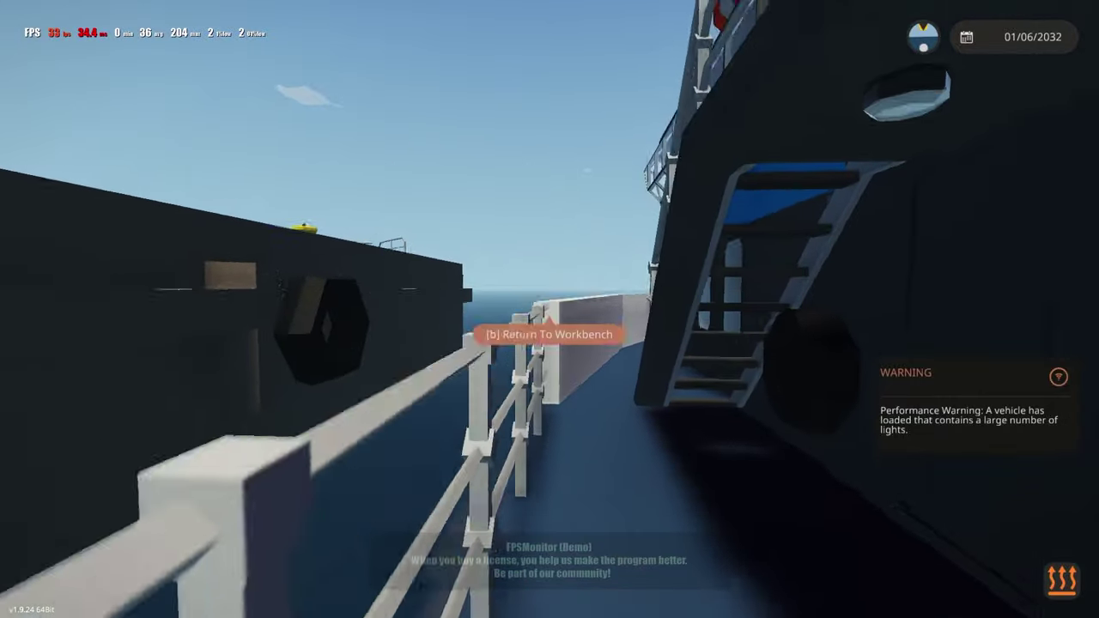
key(w)
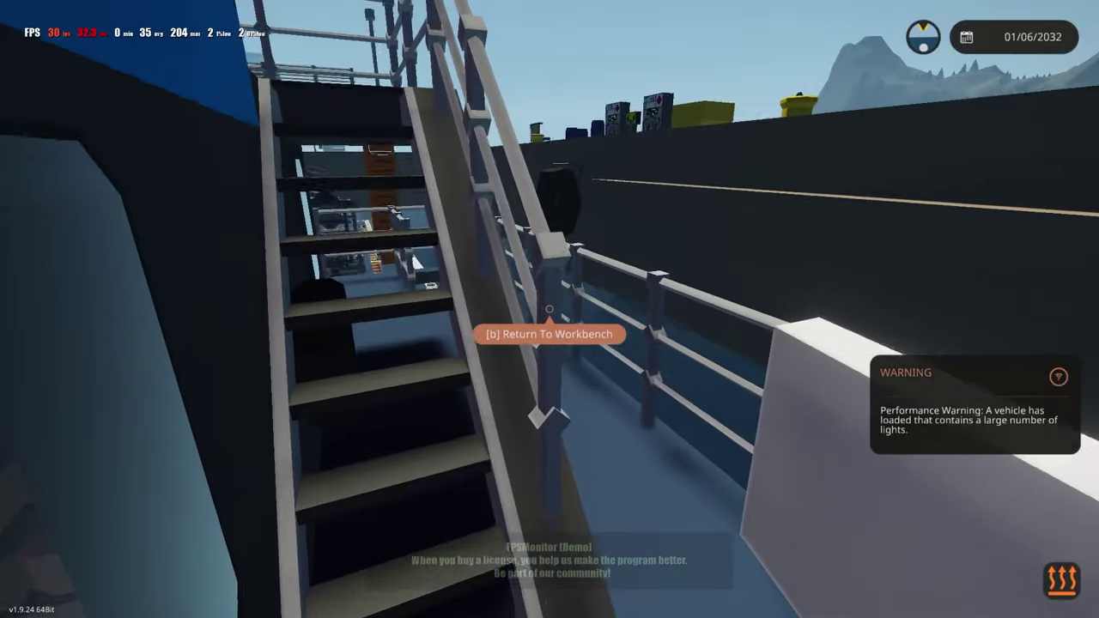
key(w)
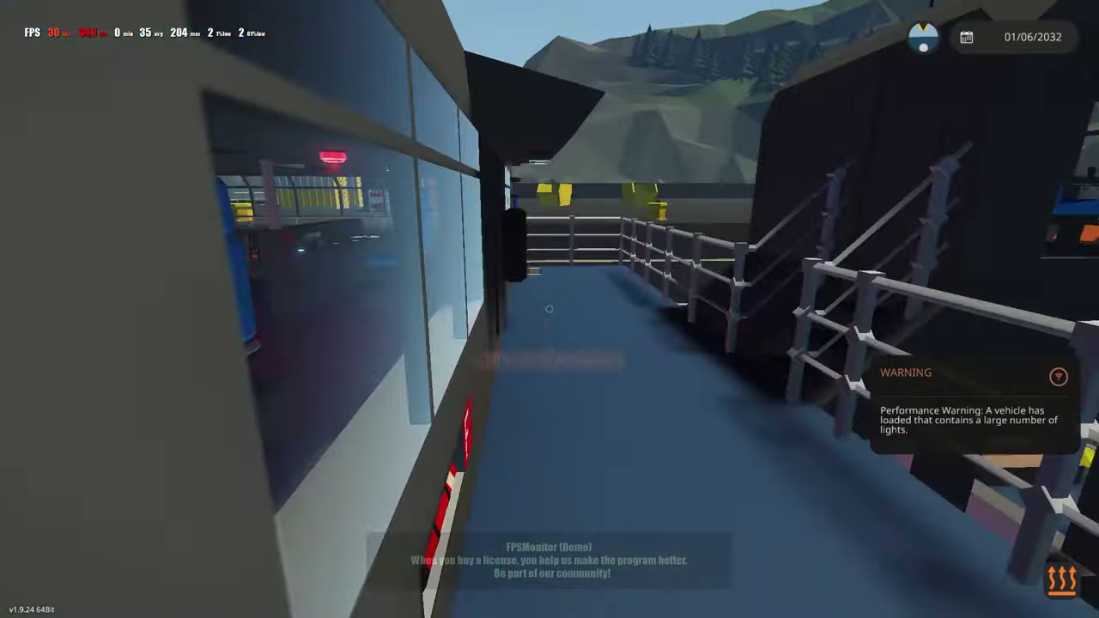
key(w)
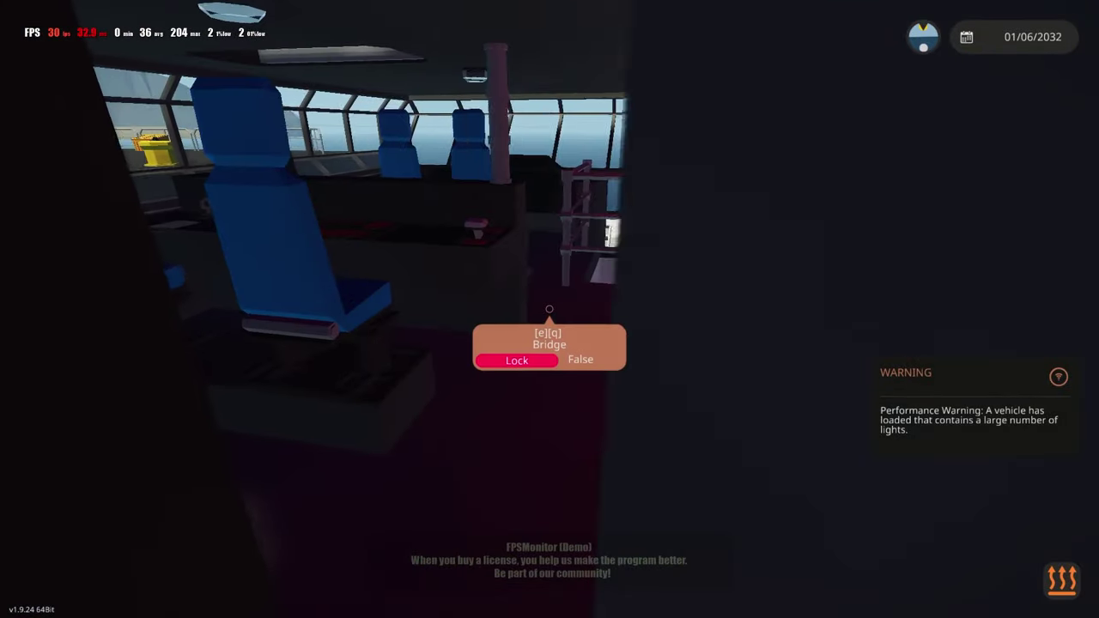
Enter the bridge, walk past the consoles and take the helm seat.
key(w)
key(s)
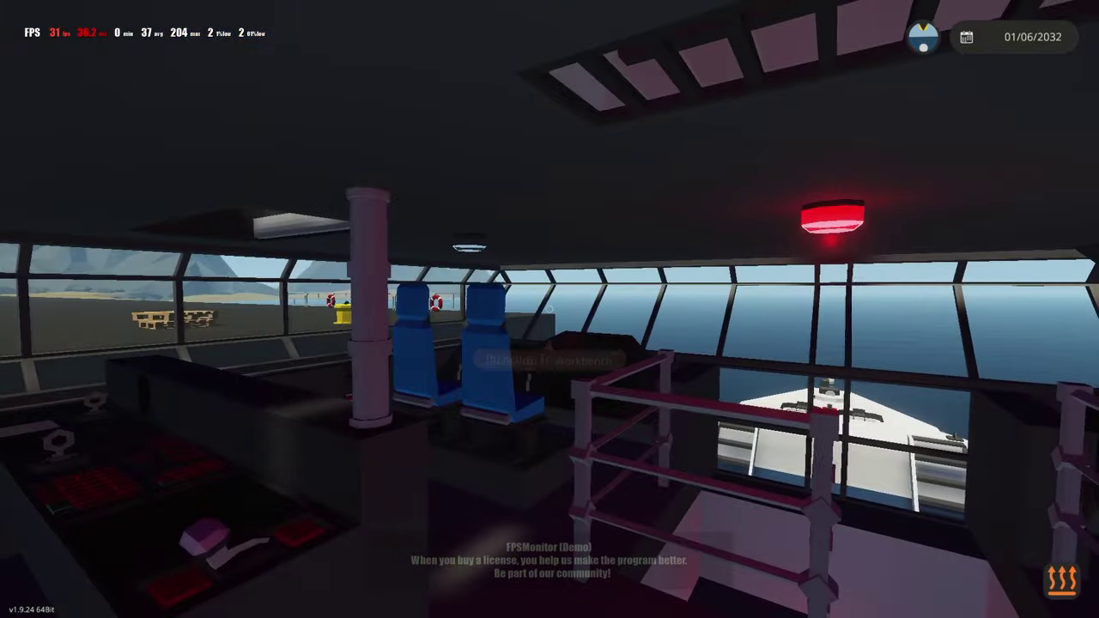
key(f)
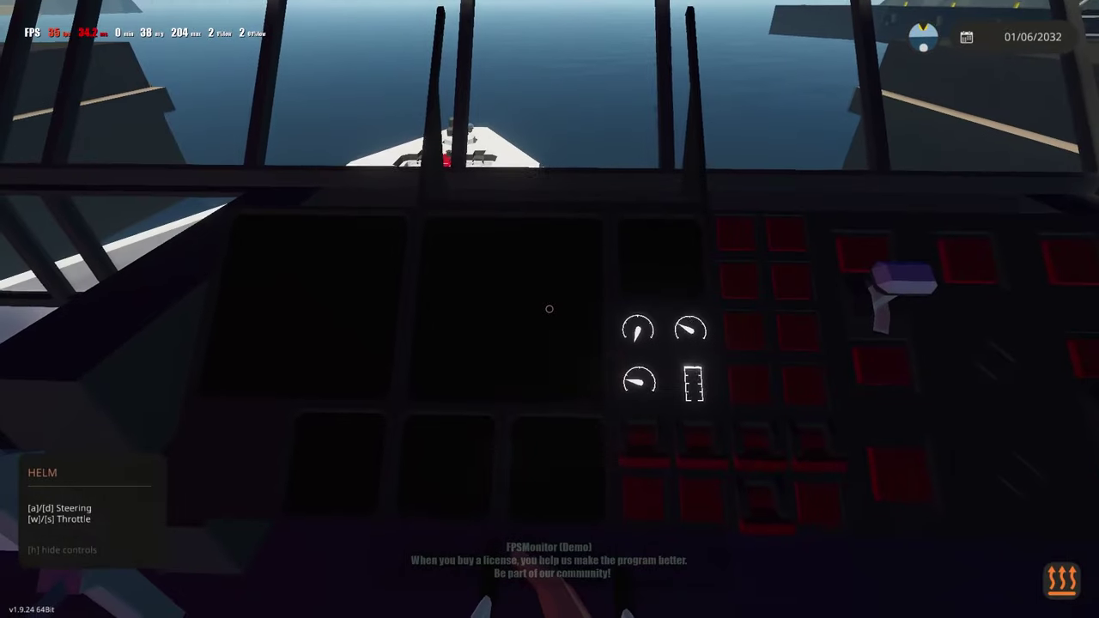
Throttle the ship out to open water, alternating between the helm and the external camera.
key(w)
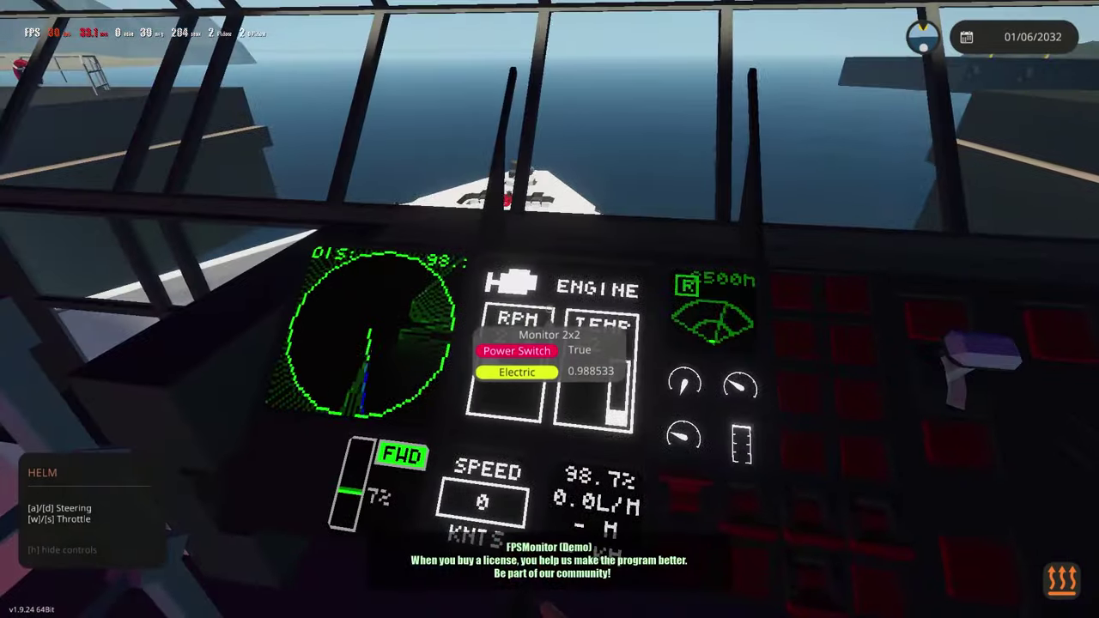
key(Tab)
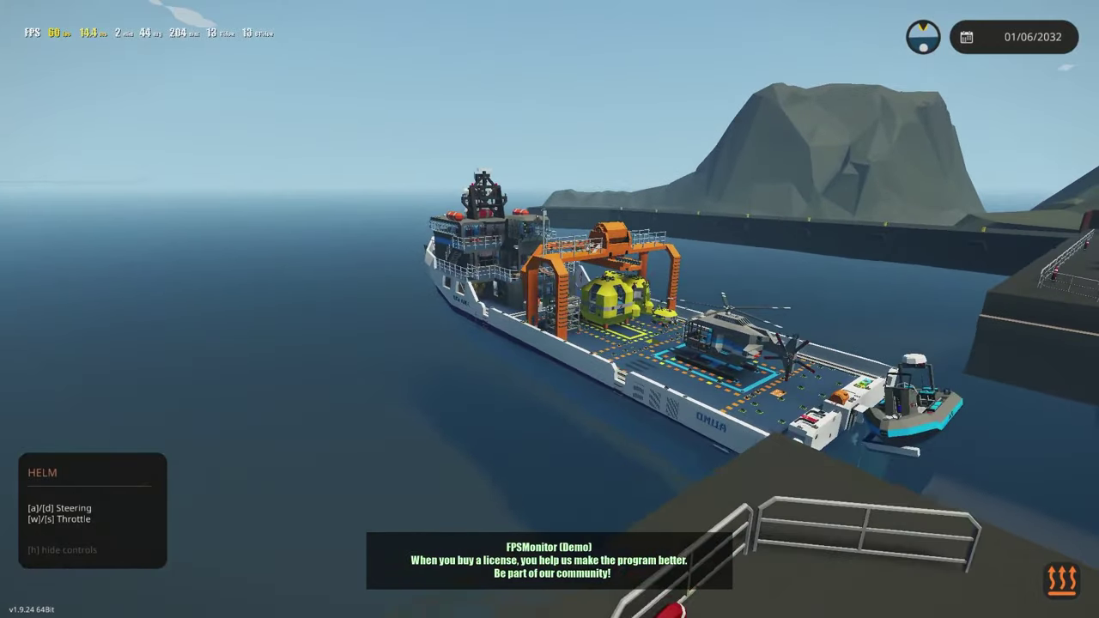
key(Tab)
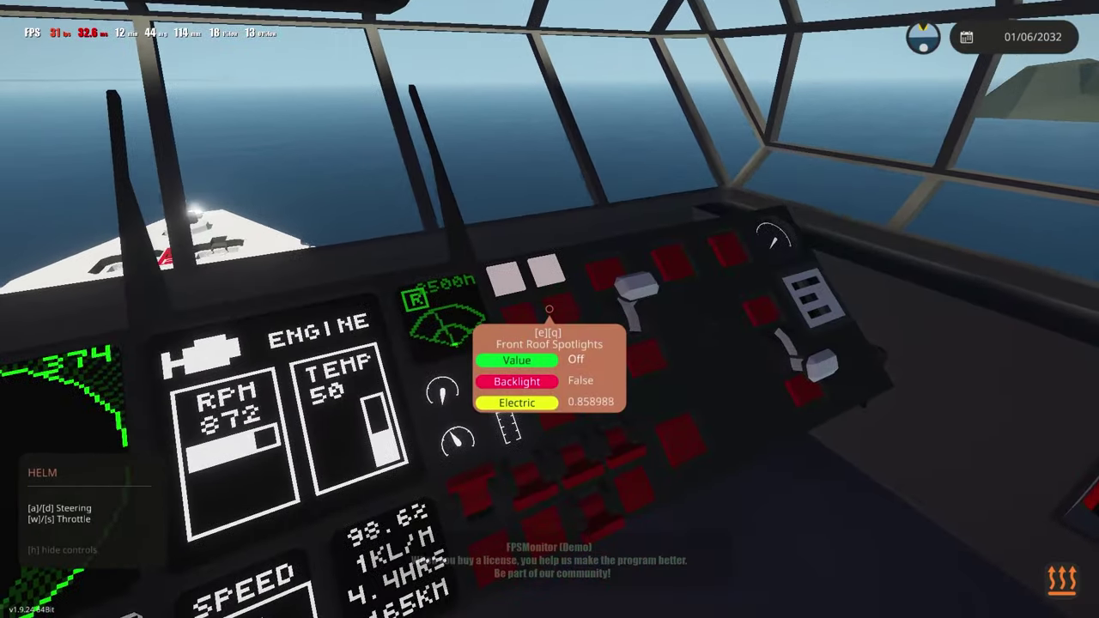
key(Tab)
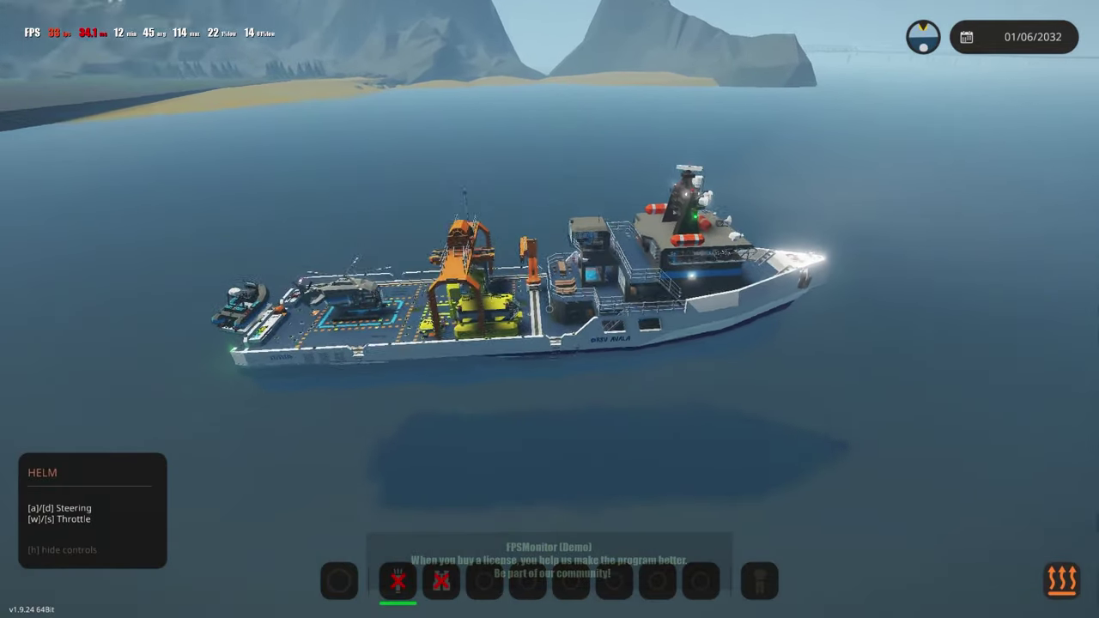
key(Tab)
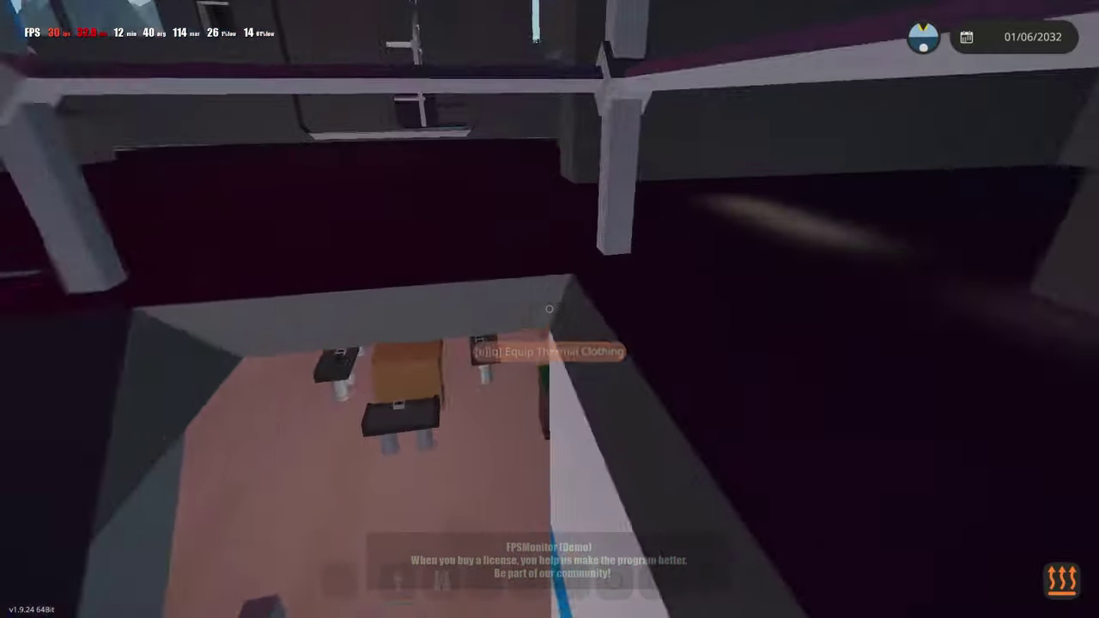
Tour the interior stairwell and forward windows, return to the bridge, retake the helm and change the camera view.
key(w)
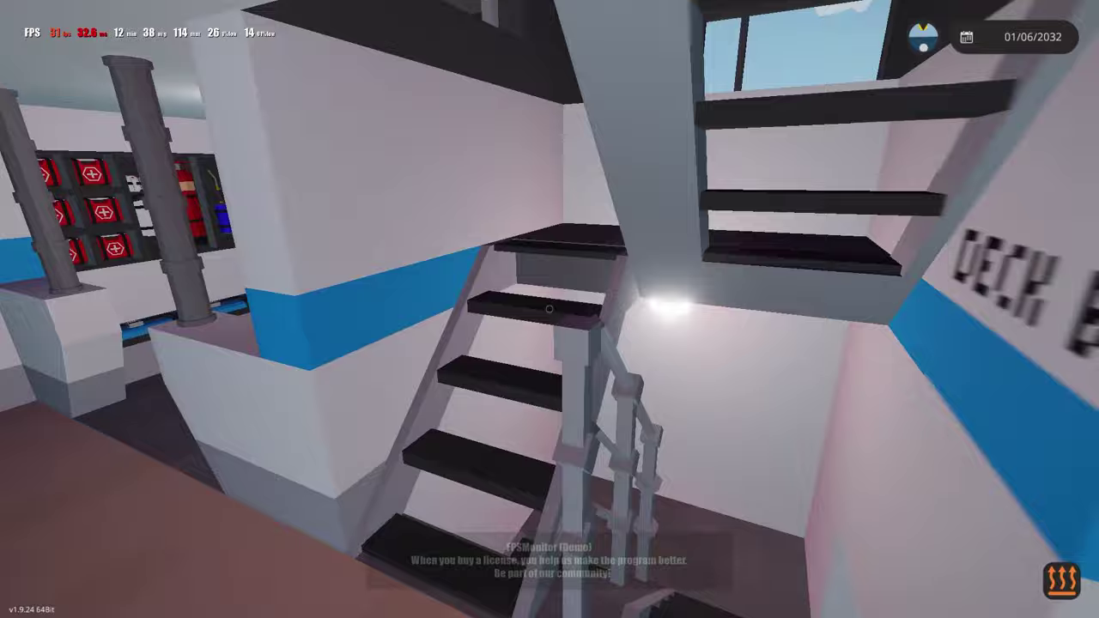
key(w)
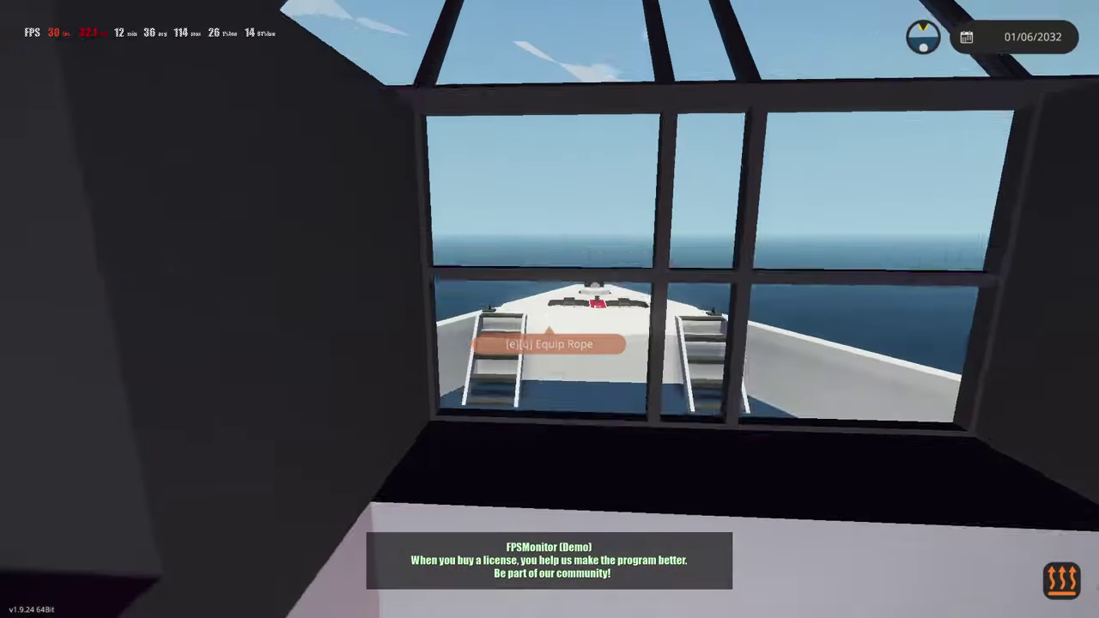
key(w)
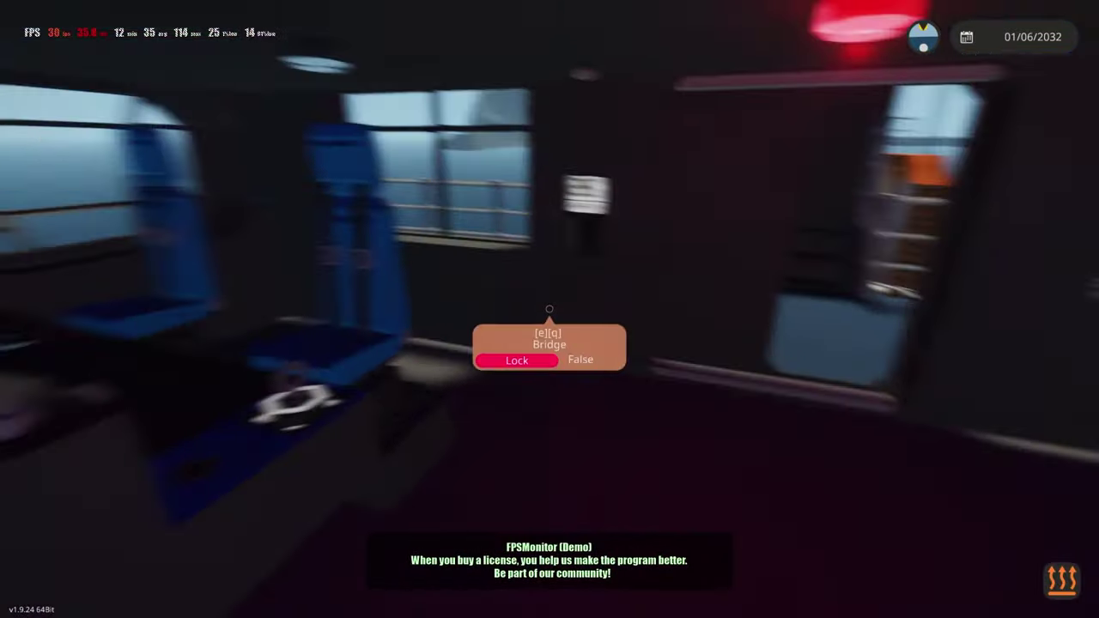
key(w)
key(f)
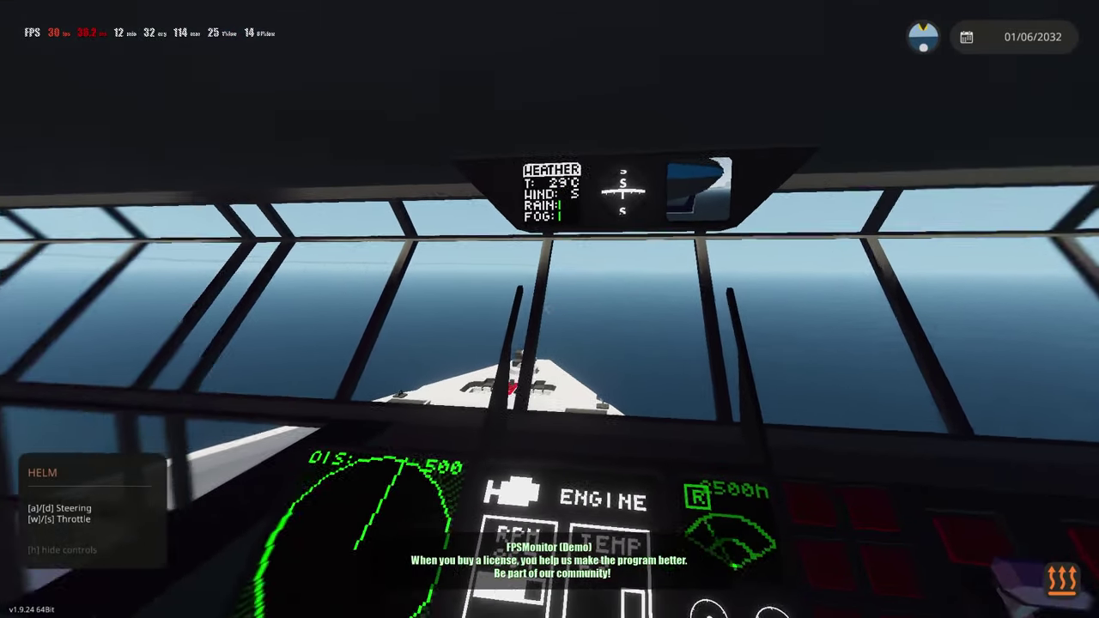
key(Tab)
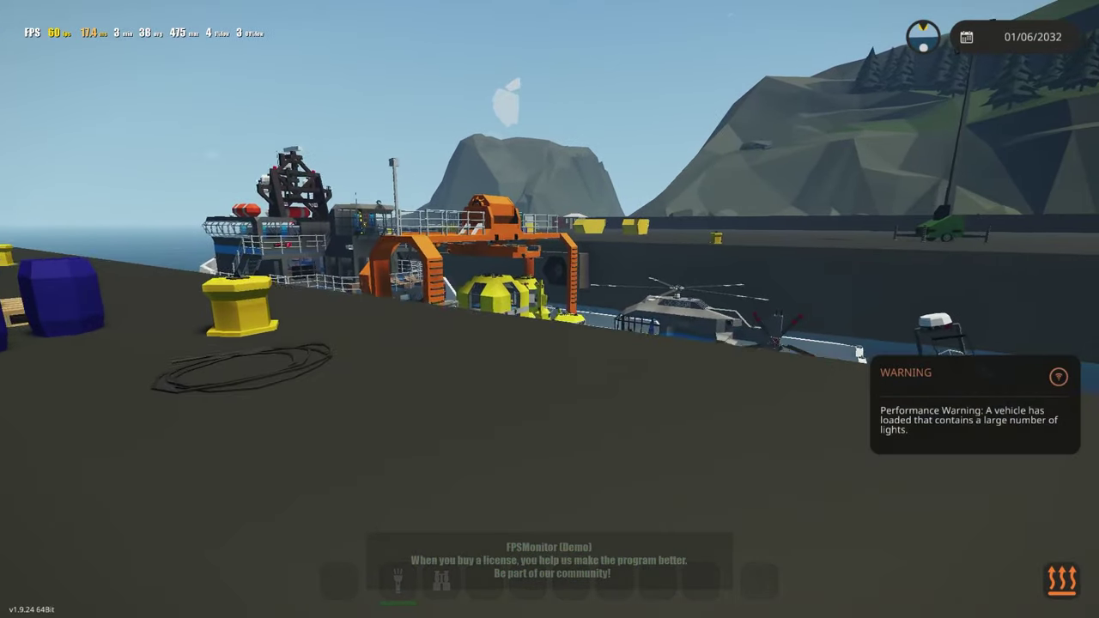
View the yellow submersibles under the gantry crane up close from the dock, then the helicopter and stern boat.
scroll(549, 309, up, 5)
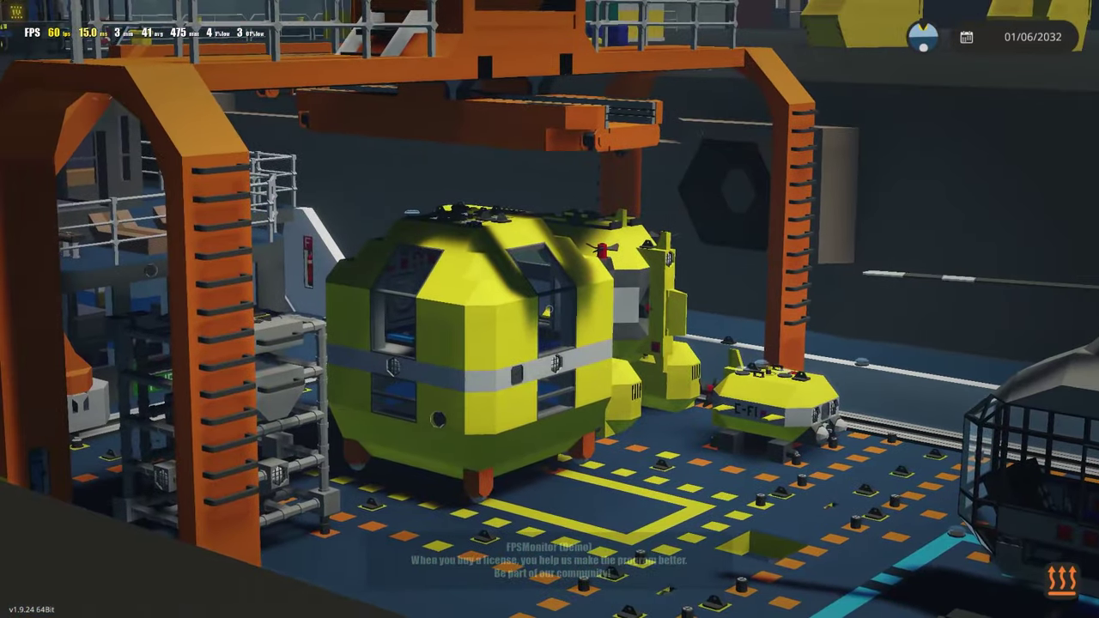
scroll(550, 309, down, 5)
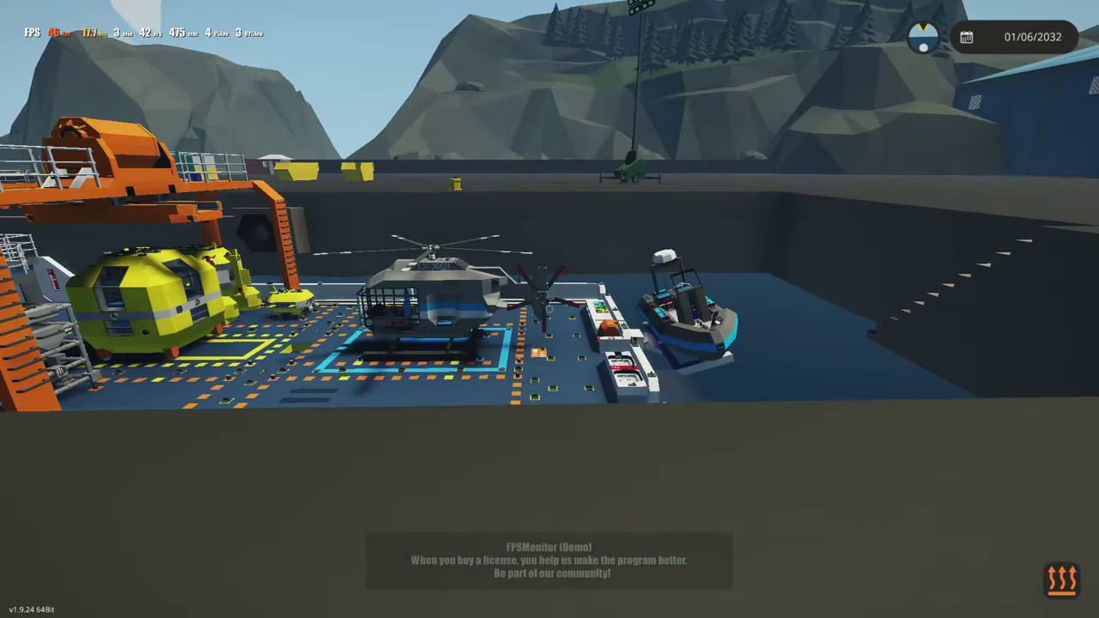
Walk back across the dock to the workbench and open the vehicle editor.
key(w)
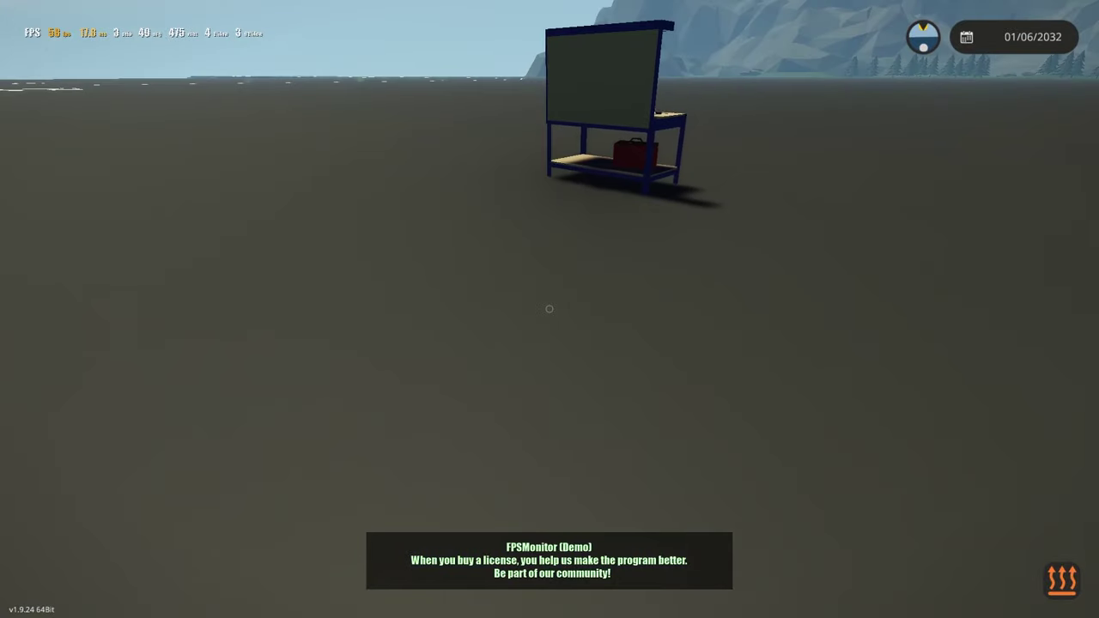
key(w)
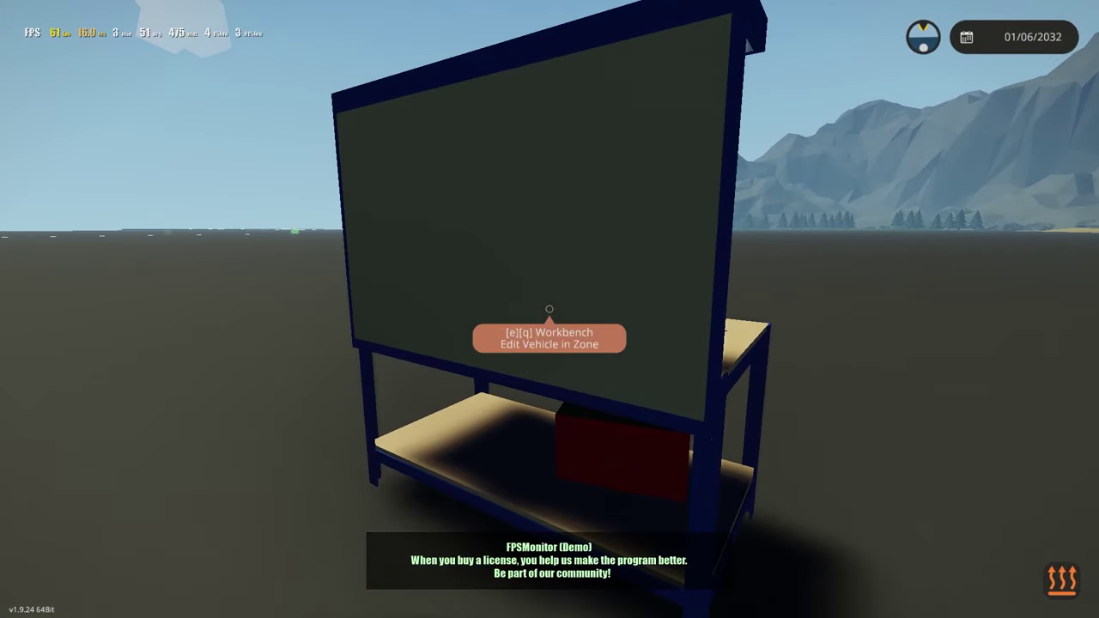
key(e)
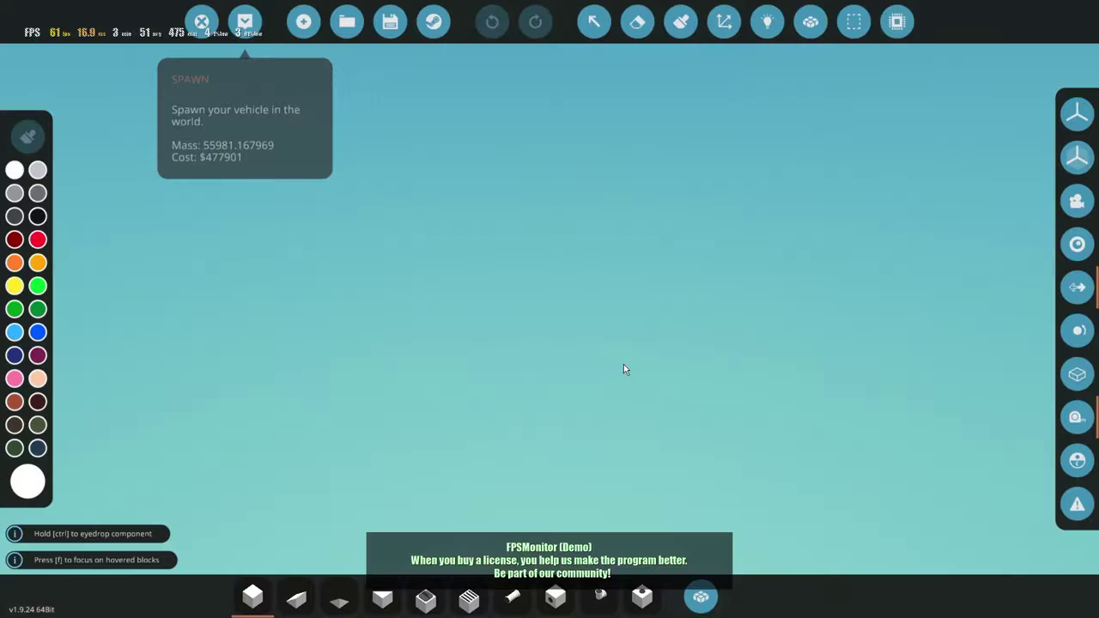
Examine the RSV Avala in the editor from the bow along its side to the crane and helicopter deck.
scroll(627, 360, up, 3)
key(w)
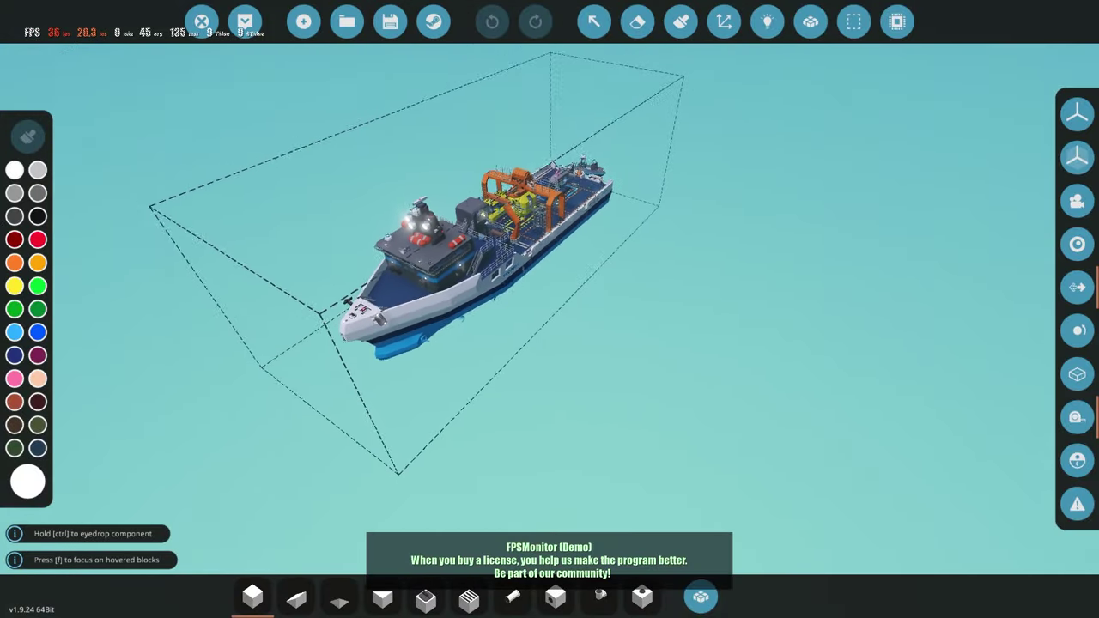
key(w)
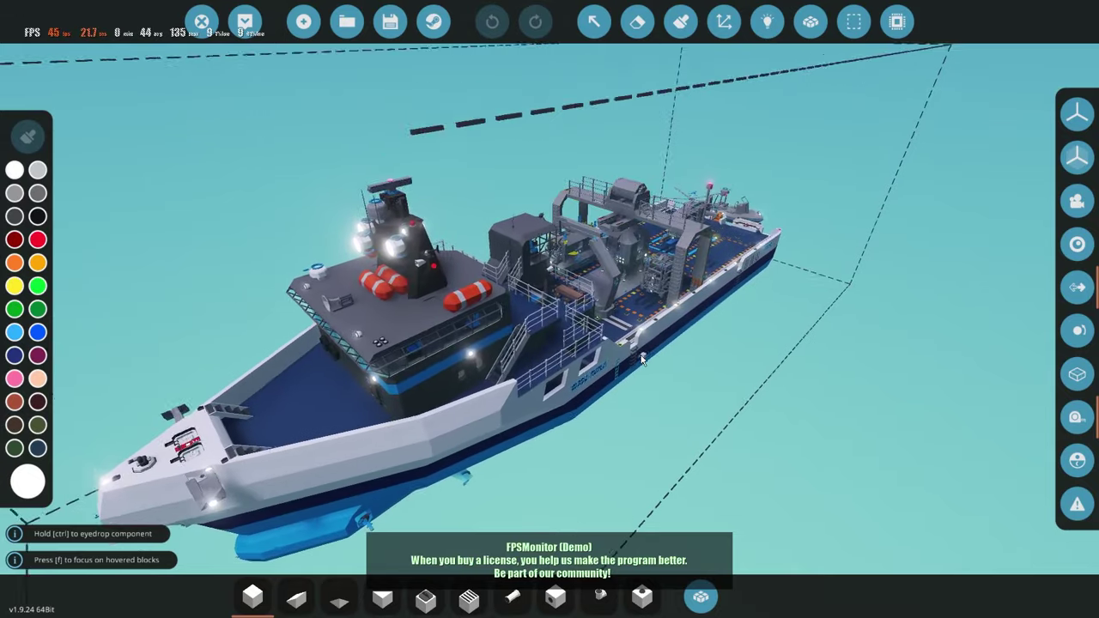
key(d)
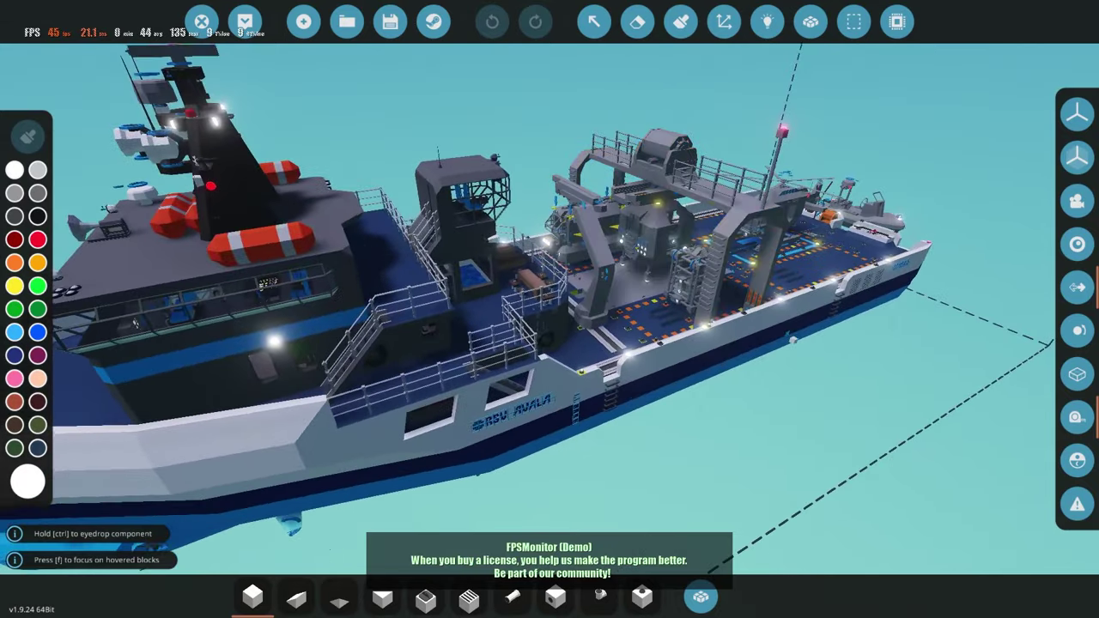
key(d)
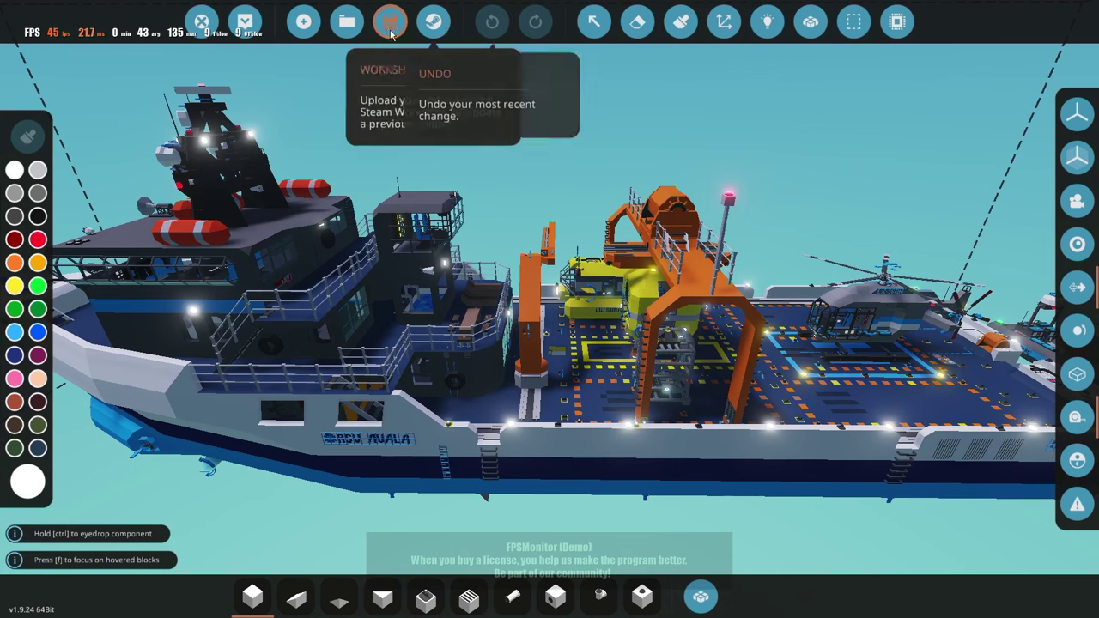
Search the saved vehicles for "coch", load an MV Cochrane ship and spawn it in the world.
click(347, 22)
key(BackSpace)
key(BackSpace)
key(BackSpace)
text(coch)
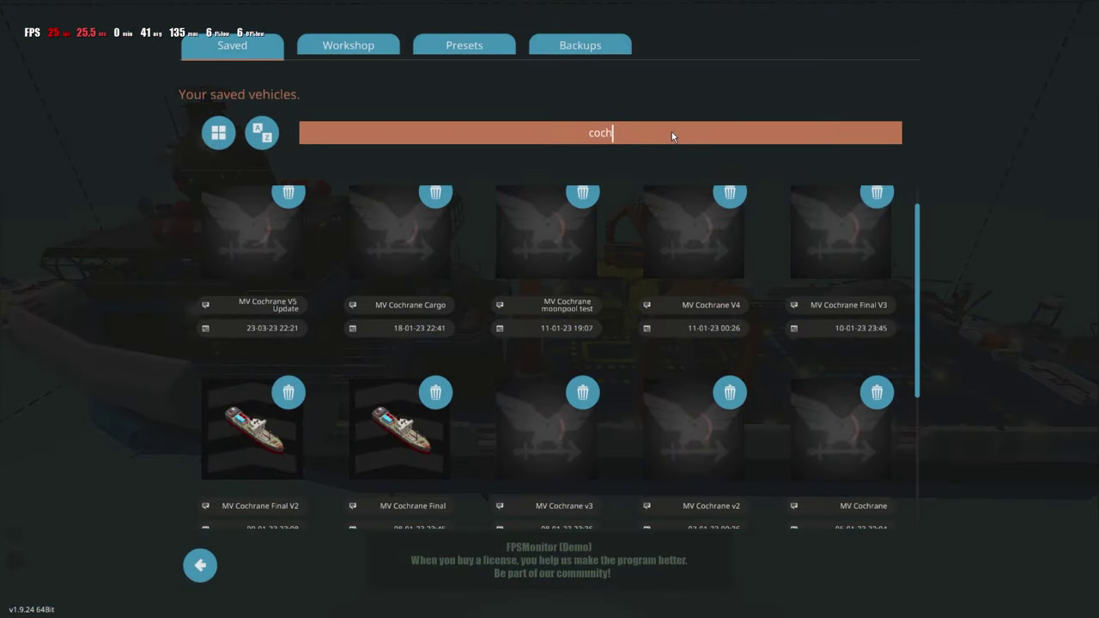
click(304, 288)
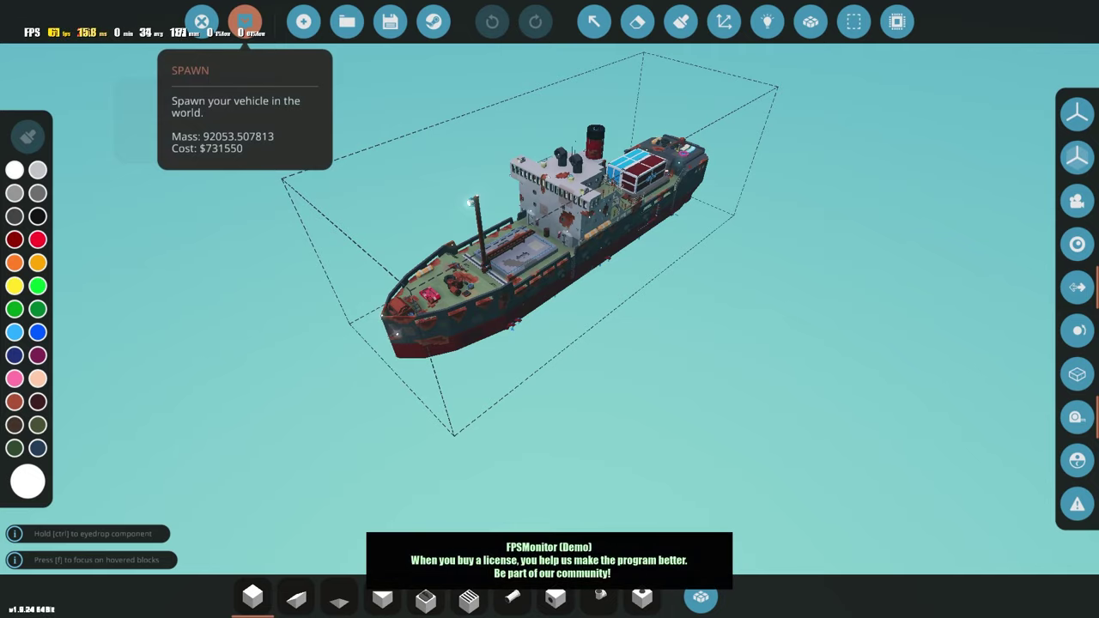
click(245, 21)
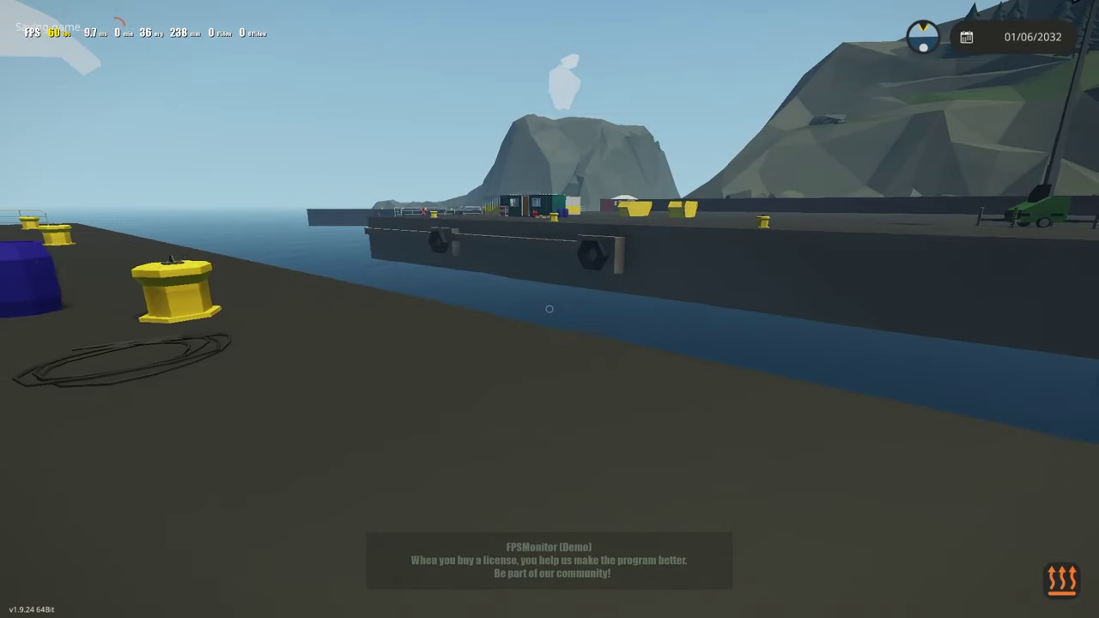
Run along the dock beside the spawned MV Cochrane to view its superstructure, cargo hatch and bow deck.
key(w)
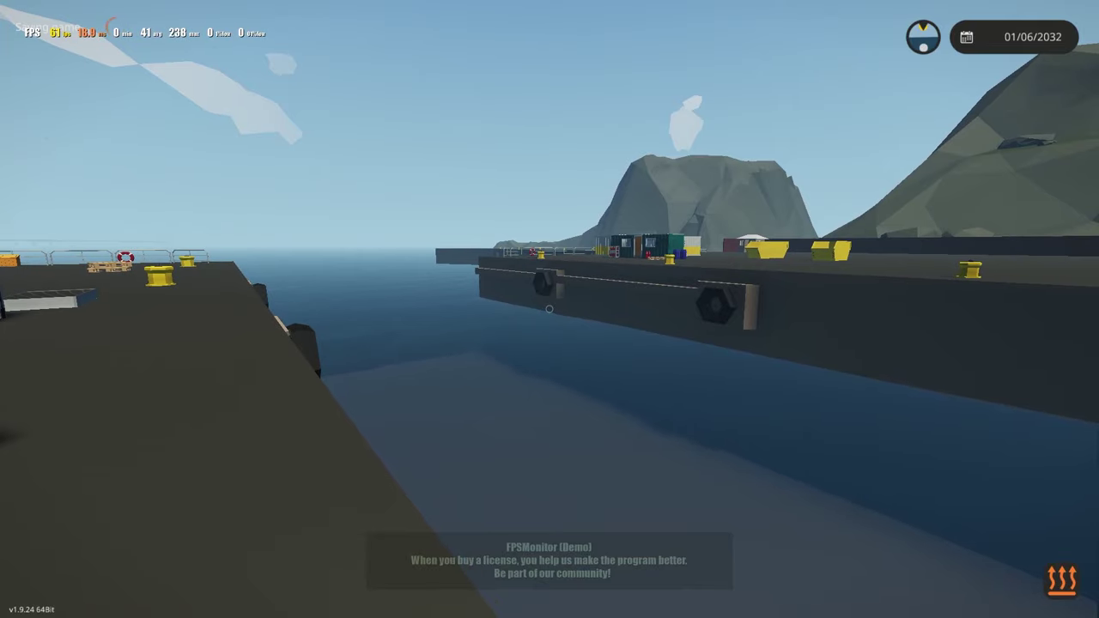
key(Tab)
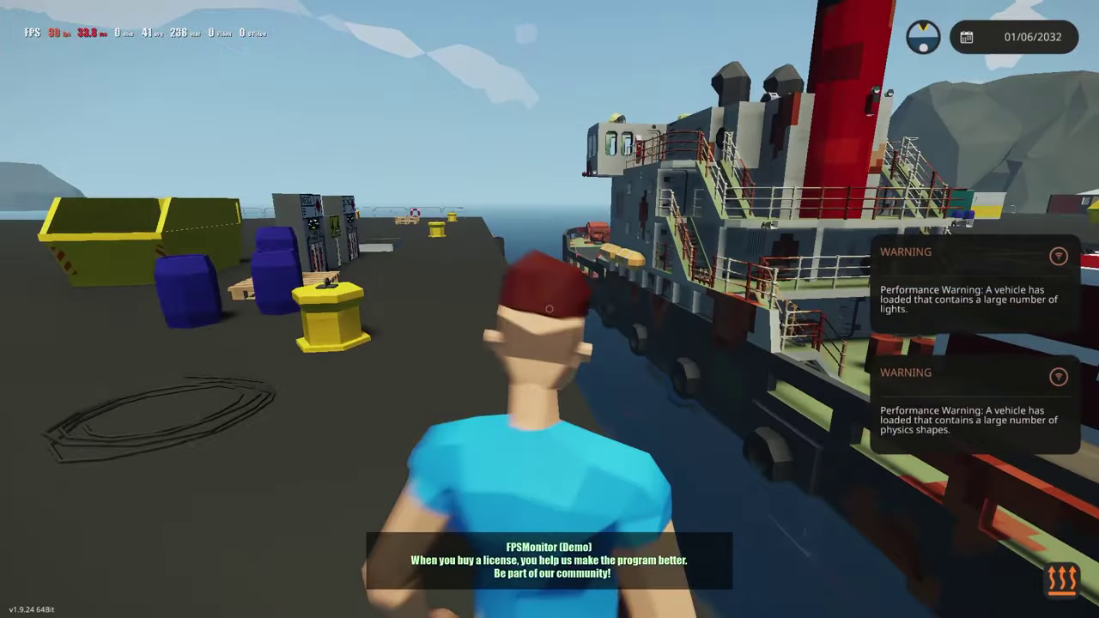
key(w)
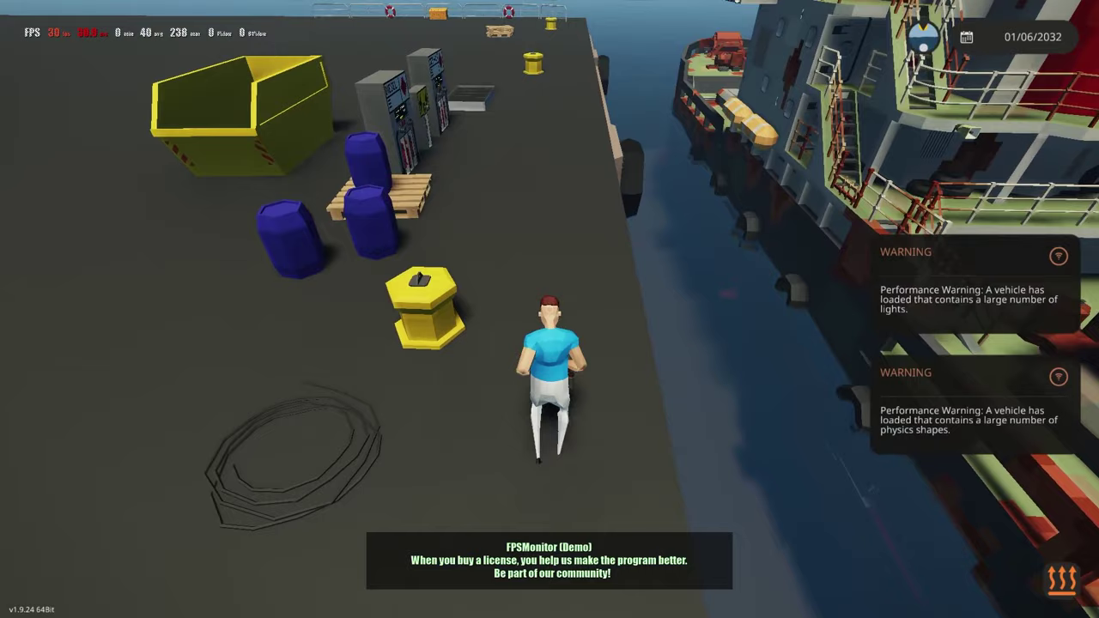
key(w)
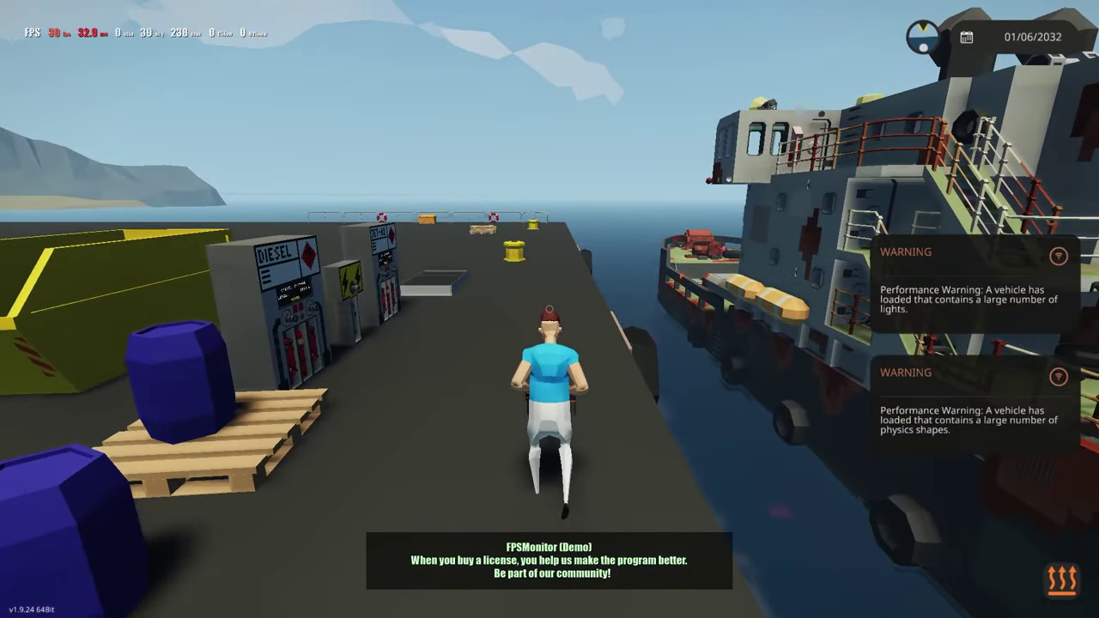
key(w)
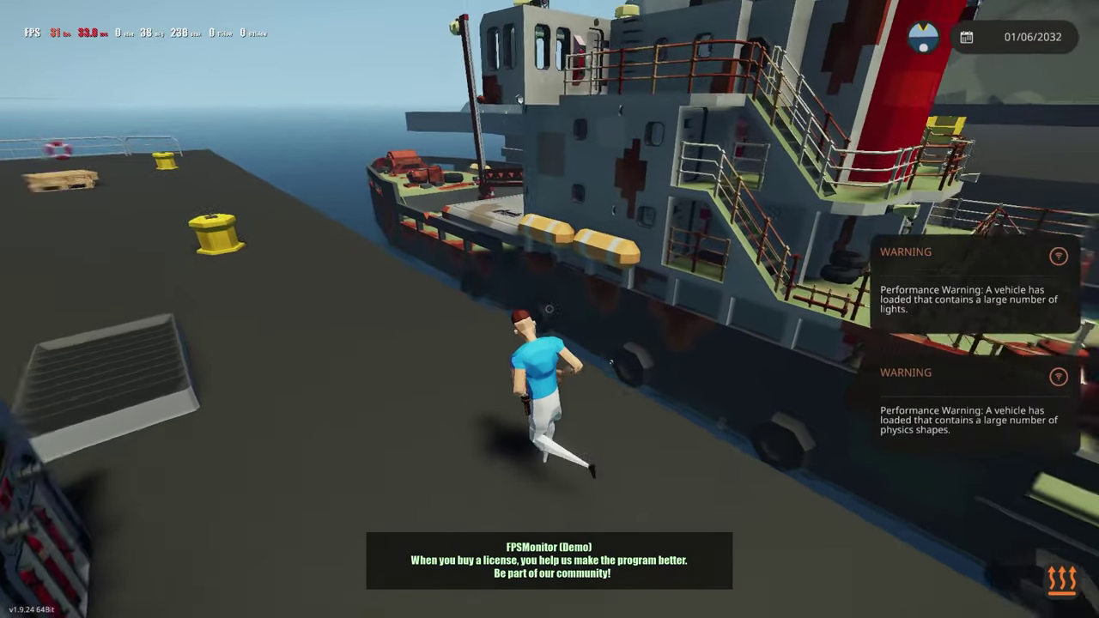
key(w)
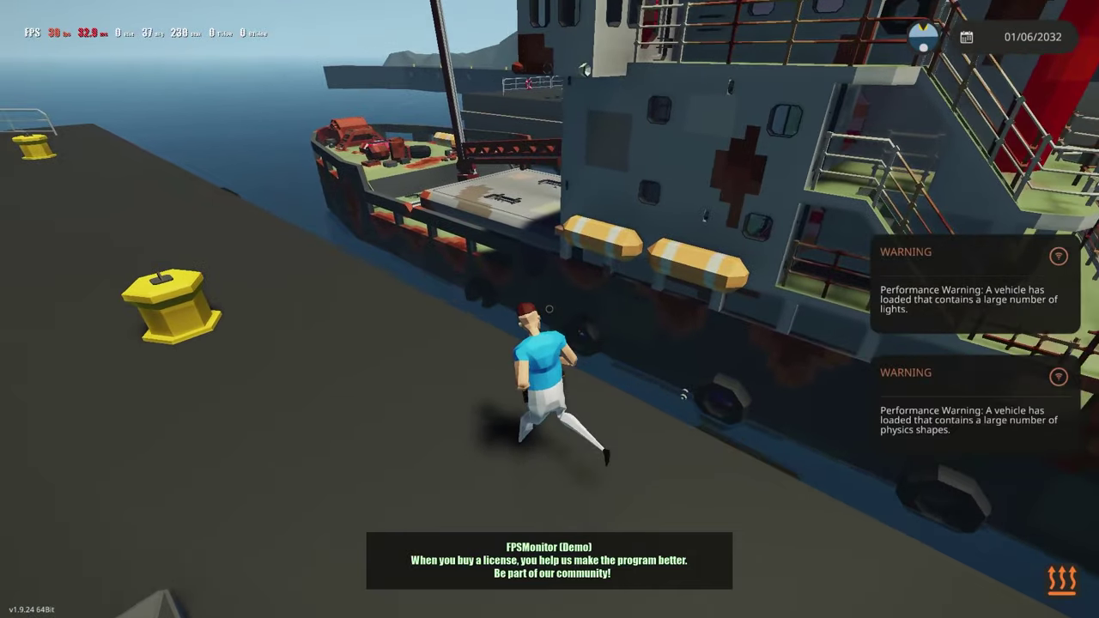
key(w)
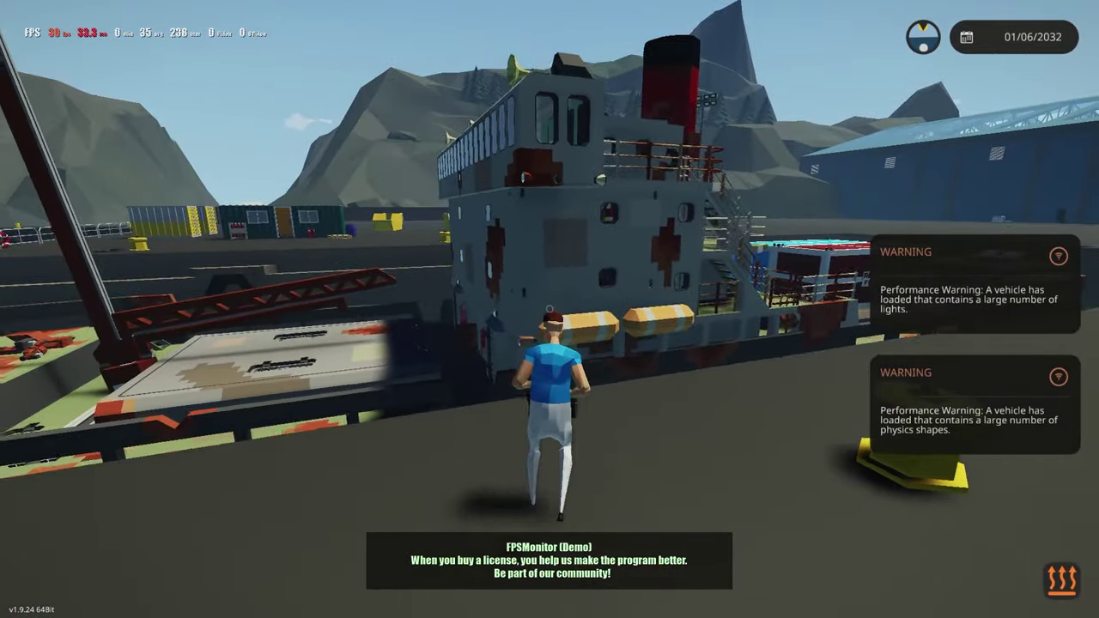
View the MV Cochrane's hull side and stern containers from the dock in both first and third person.
key(w)
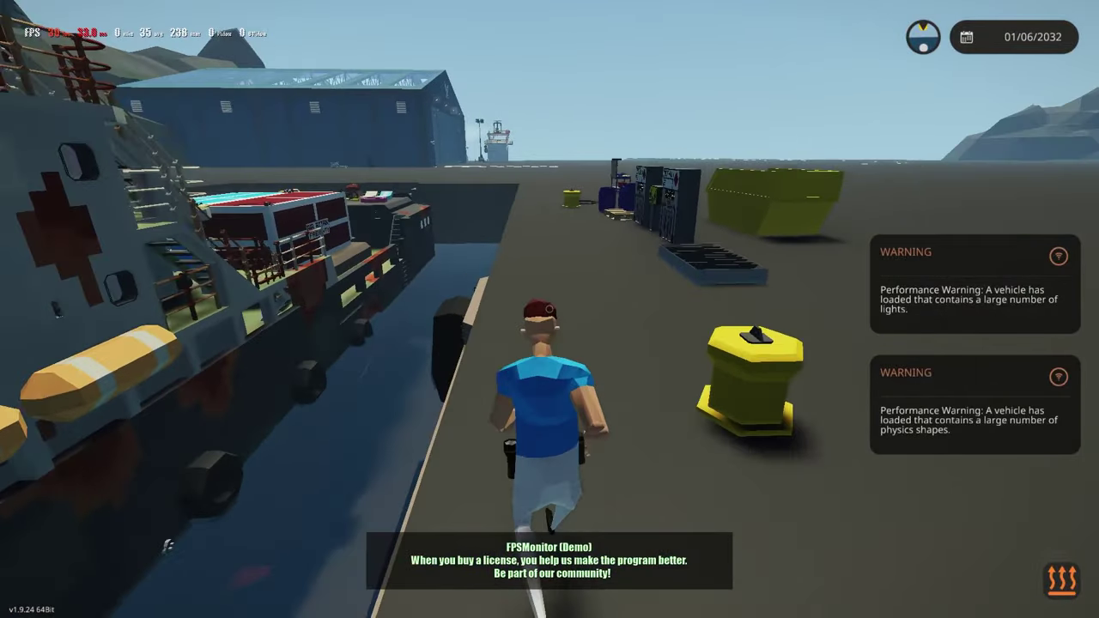
key(w)
key(Tab)
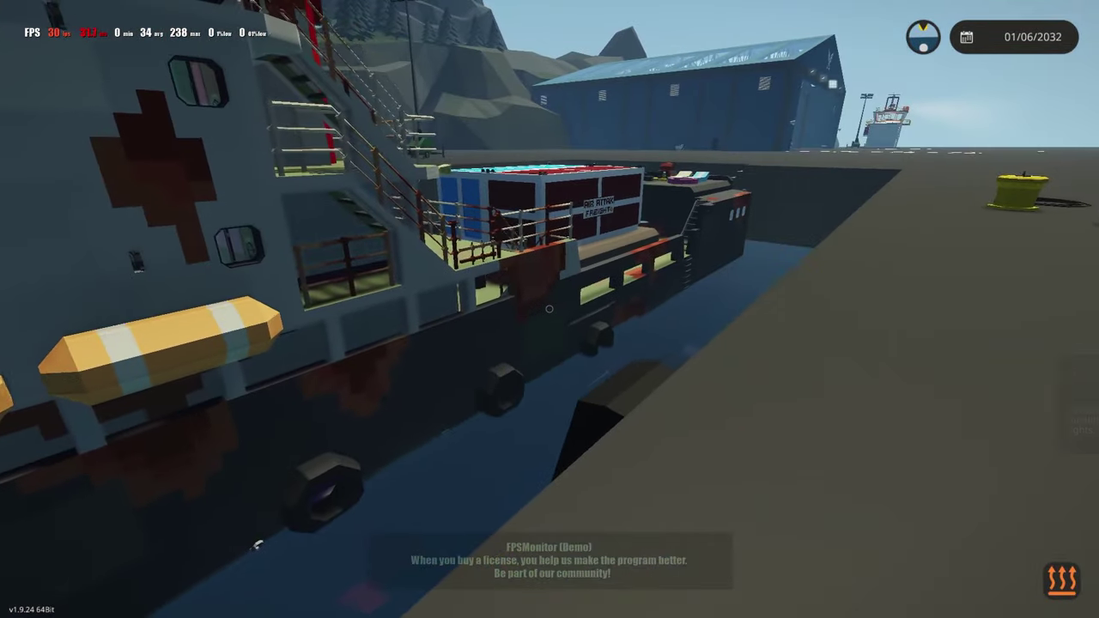
key(w)
key(Tab)
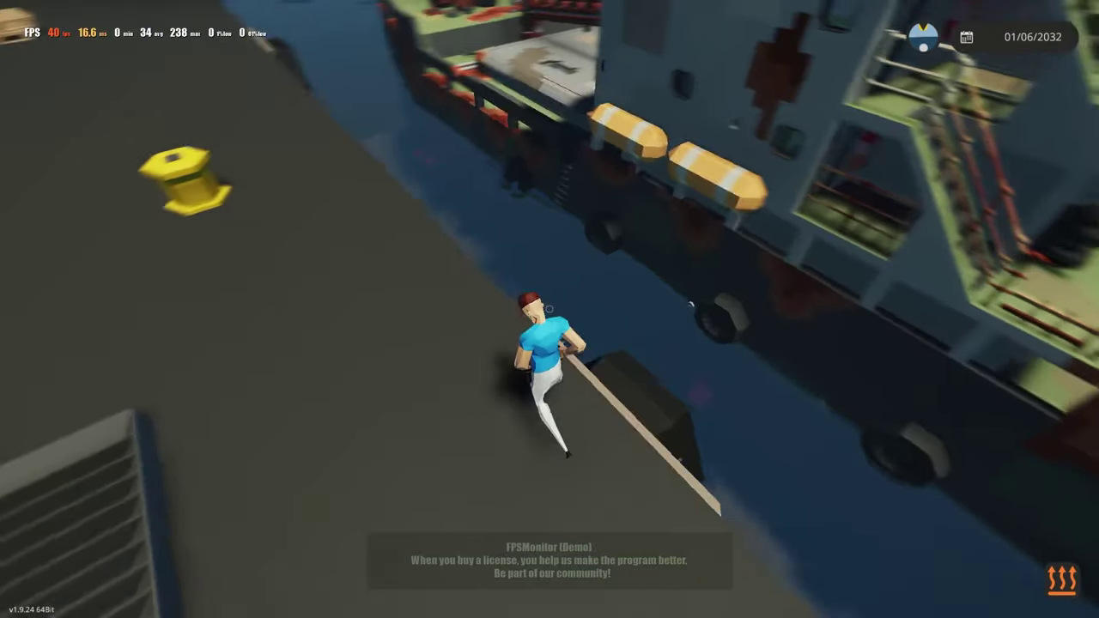
Run back along the dock past the fuel pumps to the workbench and open the vehicle editor.
key(w)
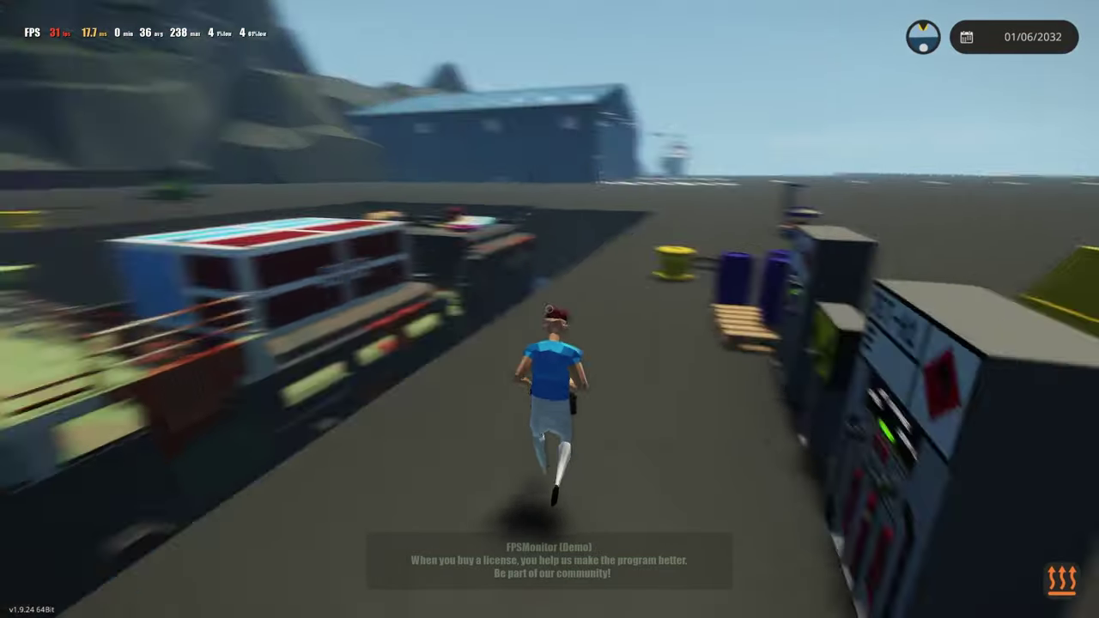
key(w)
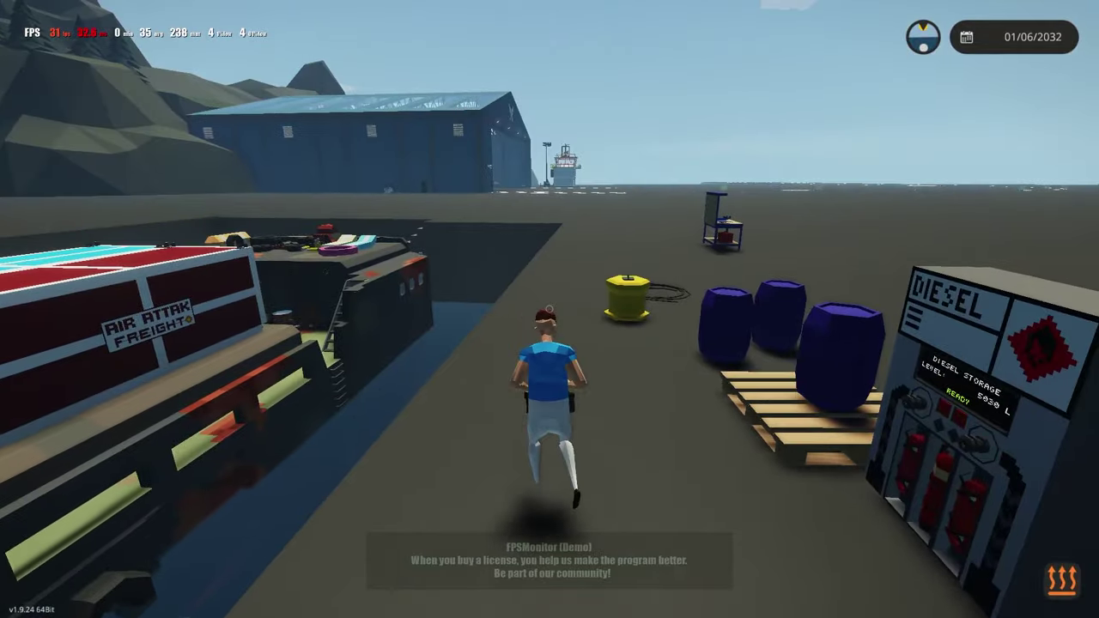
key(w)
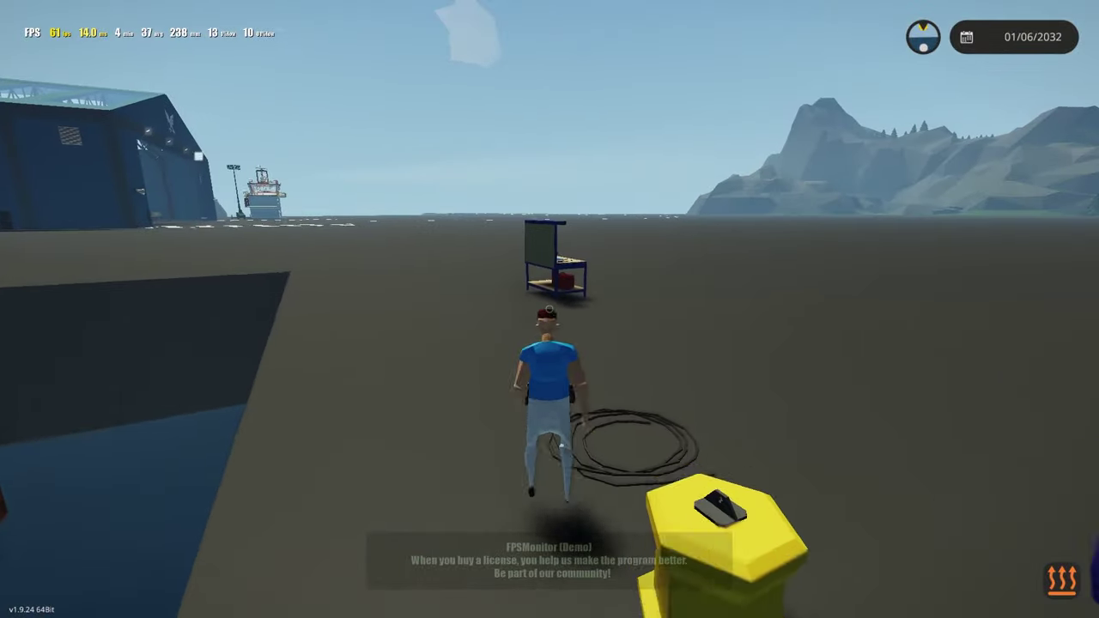
key(w)
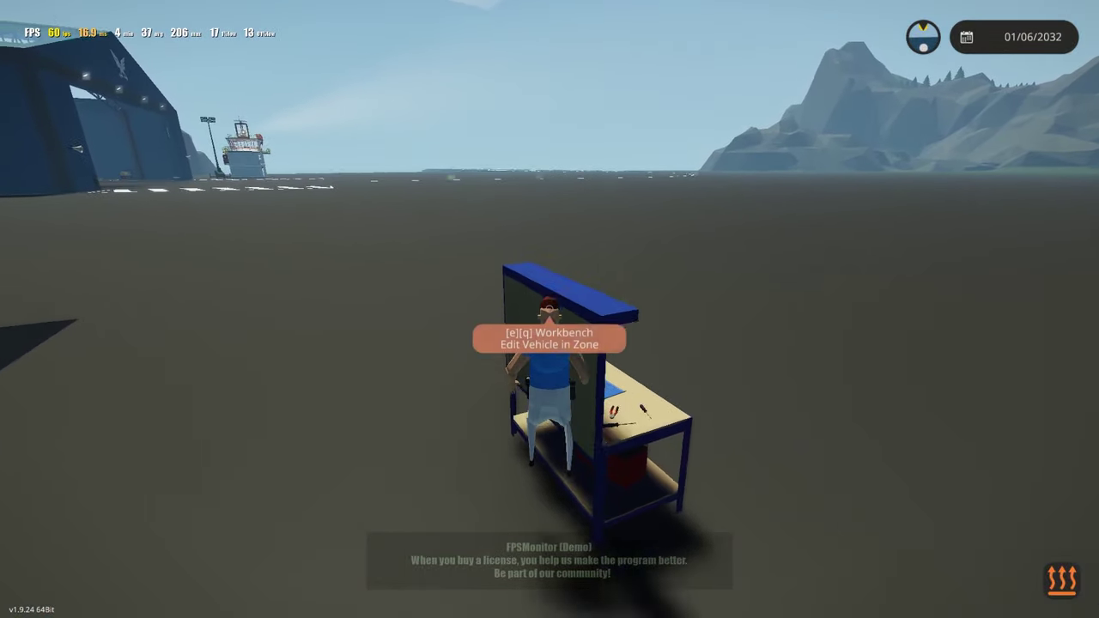
key(w)
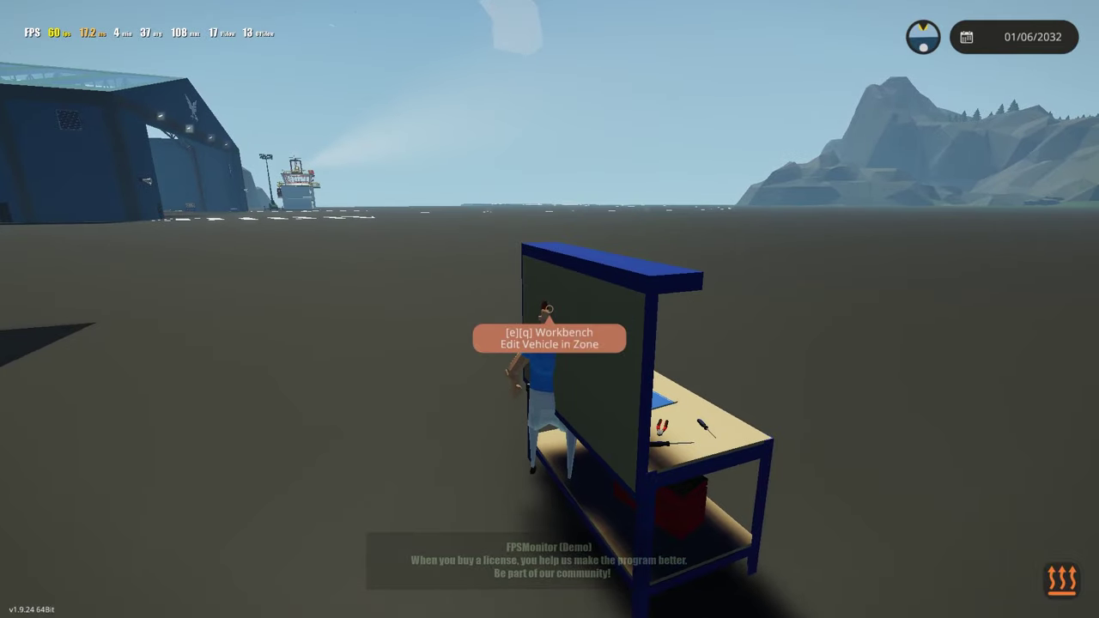
key(e)
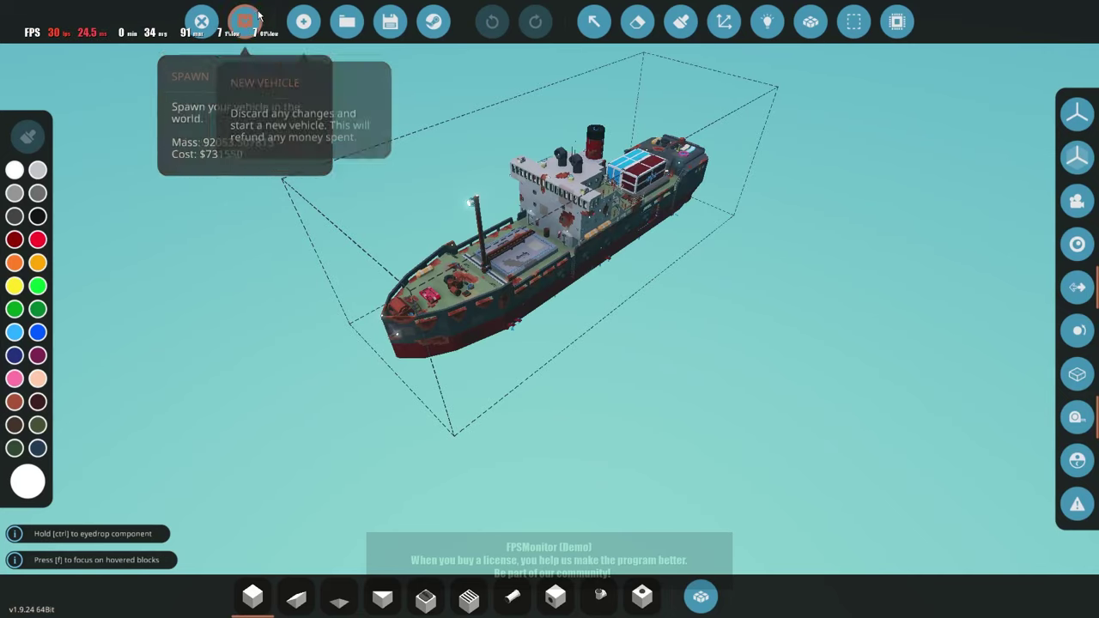
Clear the saved-vehicle search, load the brown pickup truck and examine its body.
click(346, 25)
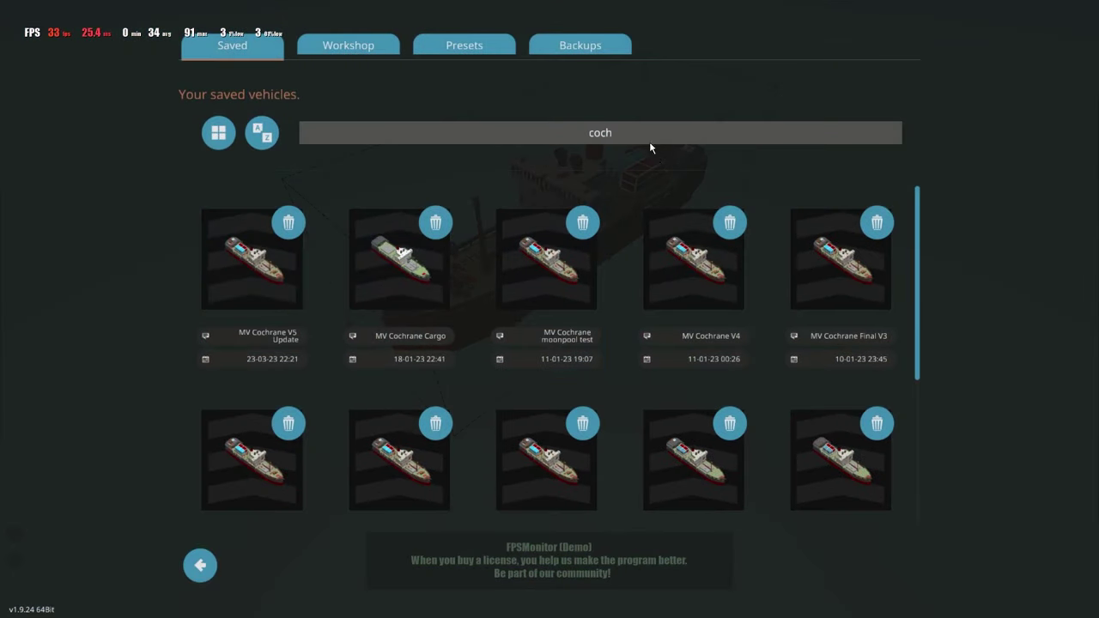
key(BackSpace)
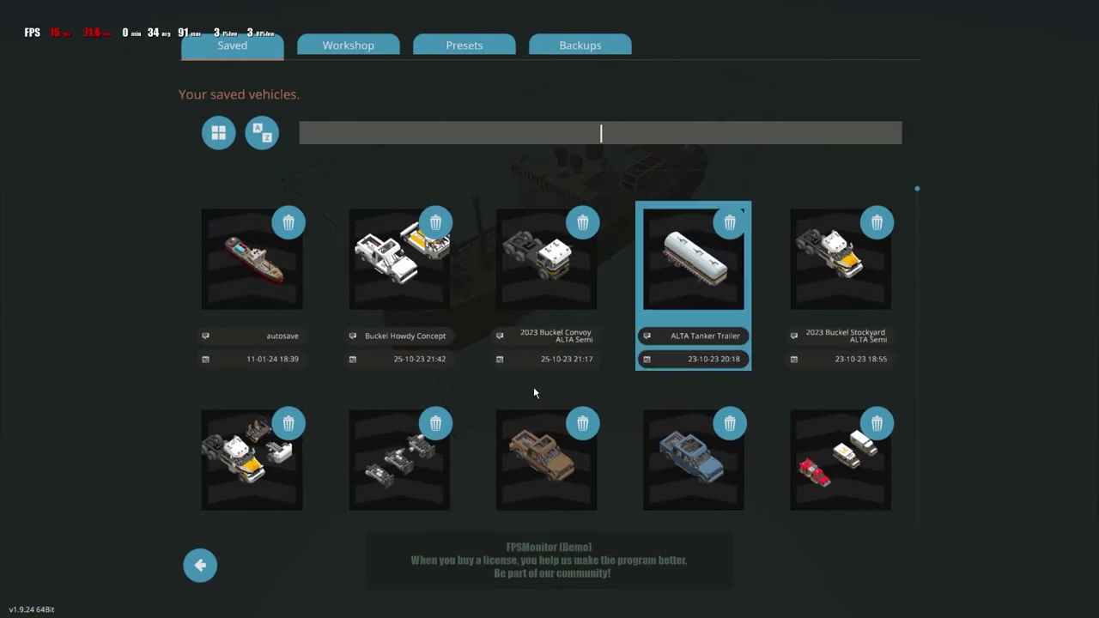
click(511, 460)
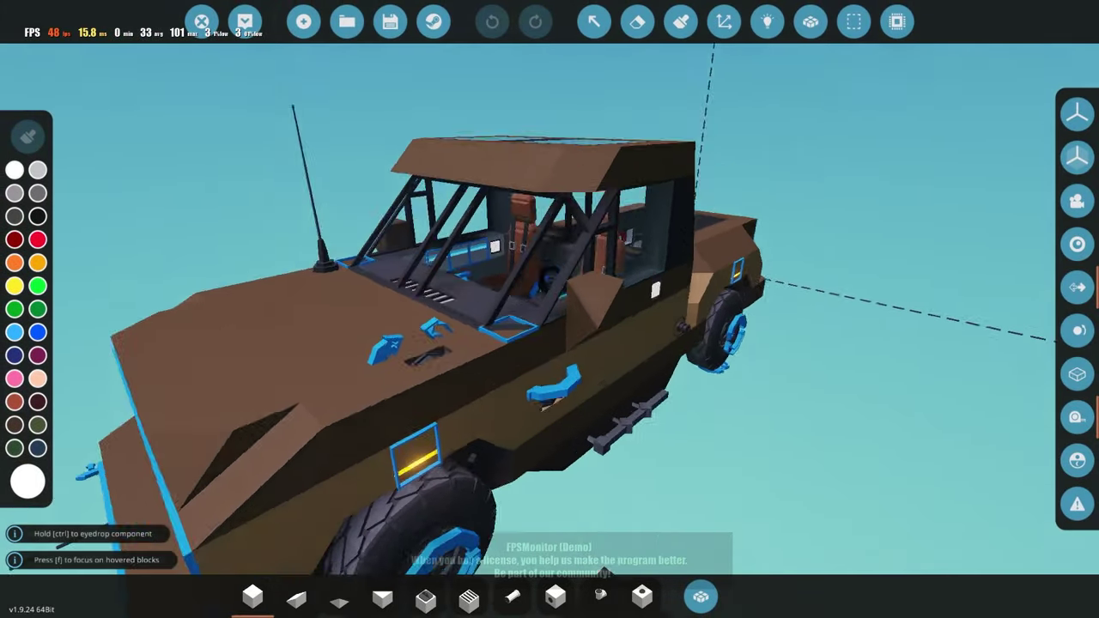
drag(549, 309, 558, 361)
scroll(549, 310, down, 3)
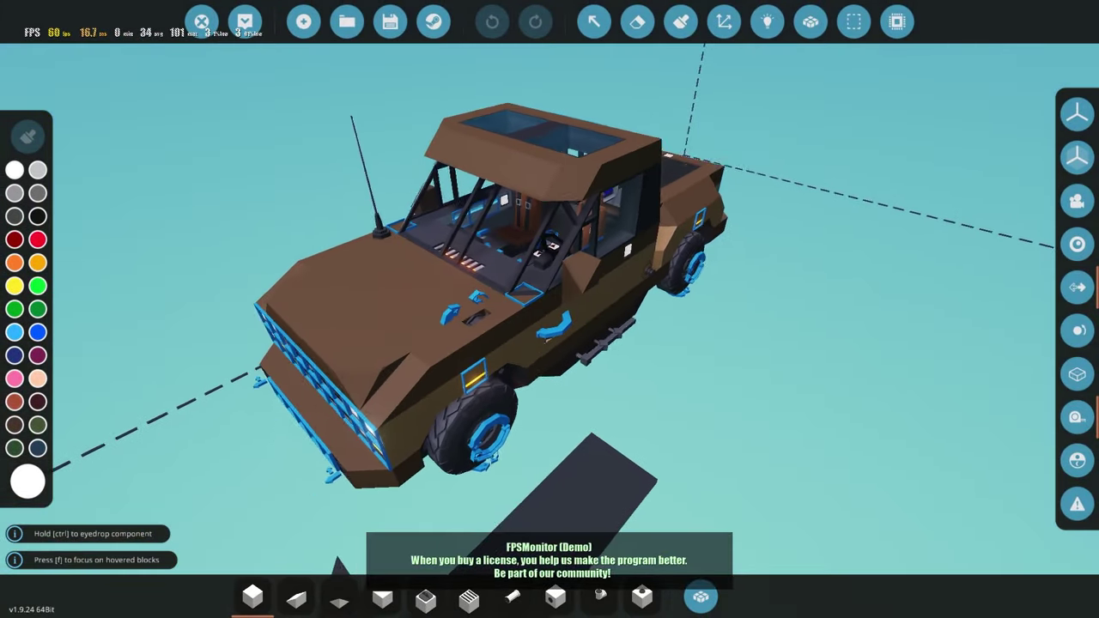
Load the autosave ship and examine the number and on/off logic connections across its superstructure and foredeck.
click(347, 22)
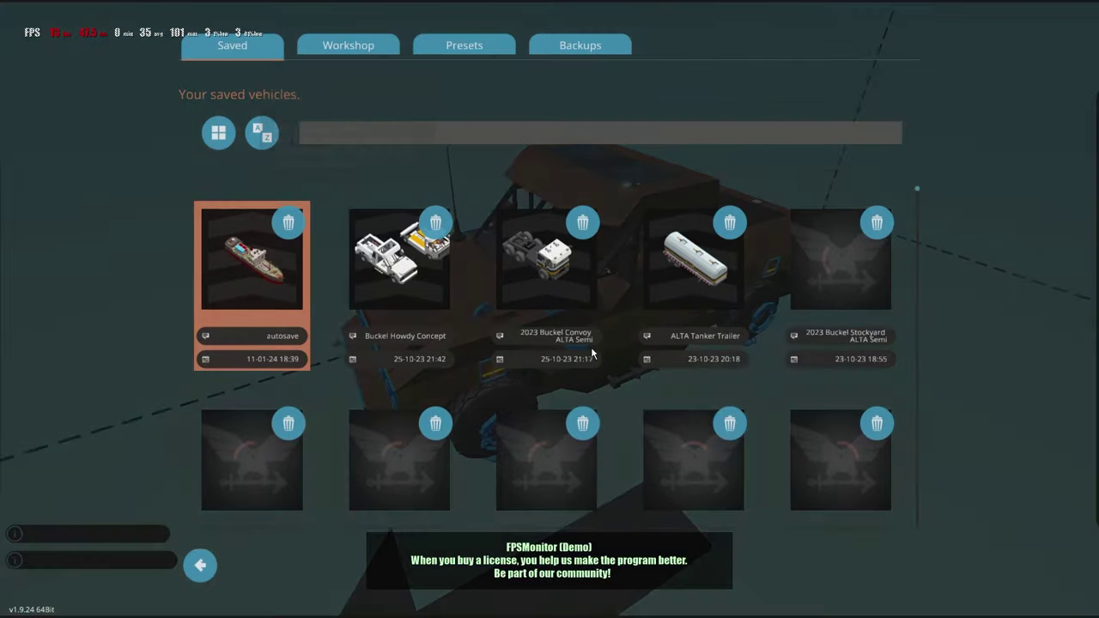
key(w)
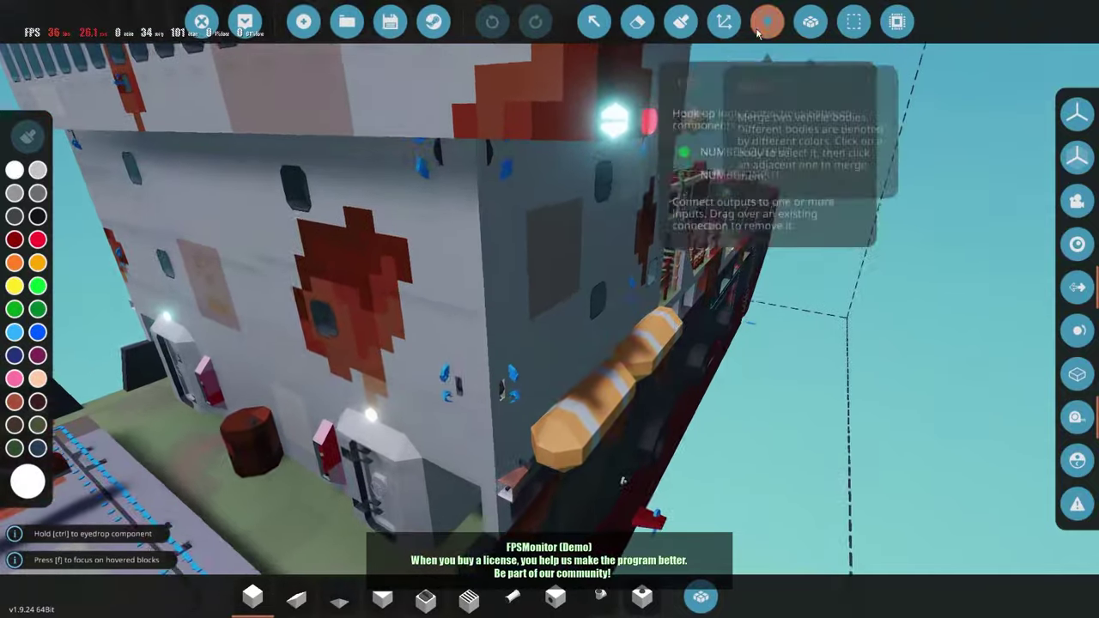
click(768, 21)
click(21, 201)
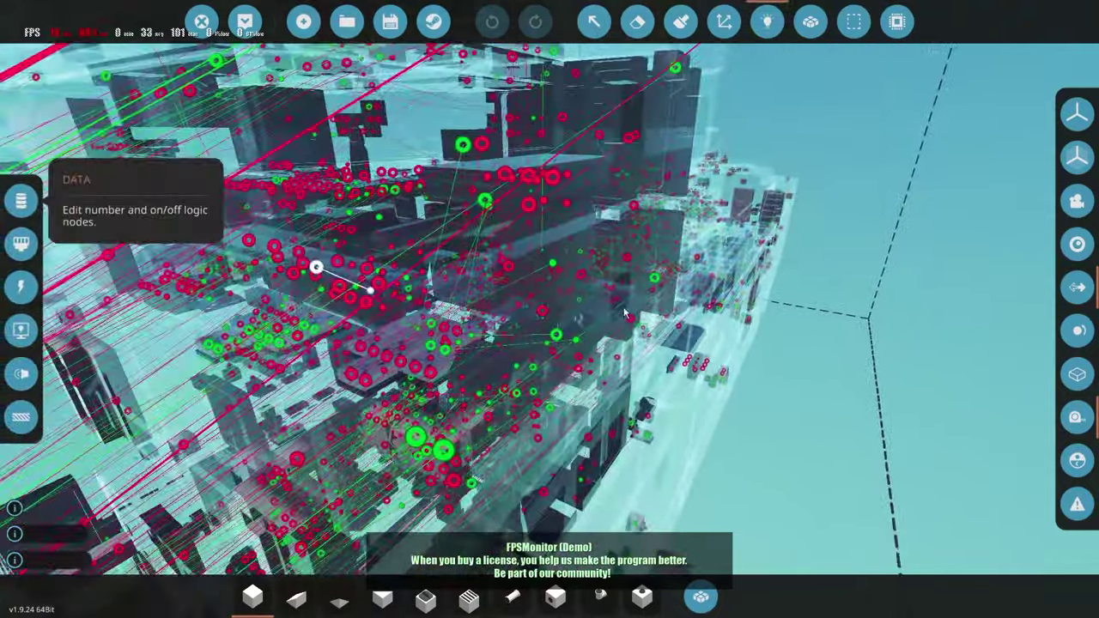
key(s)
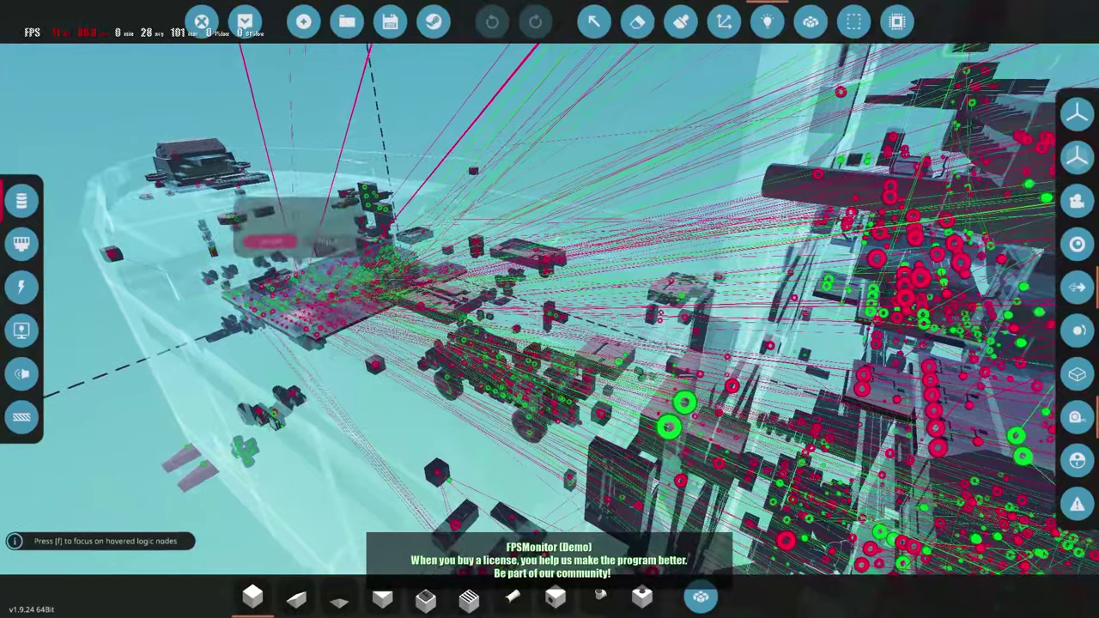
drag(296, 270, 577, 314)
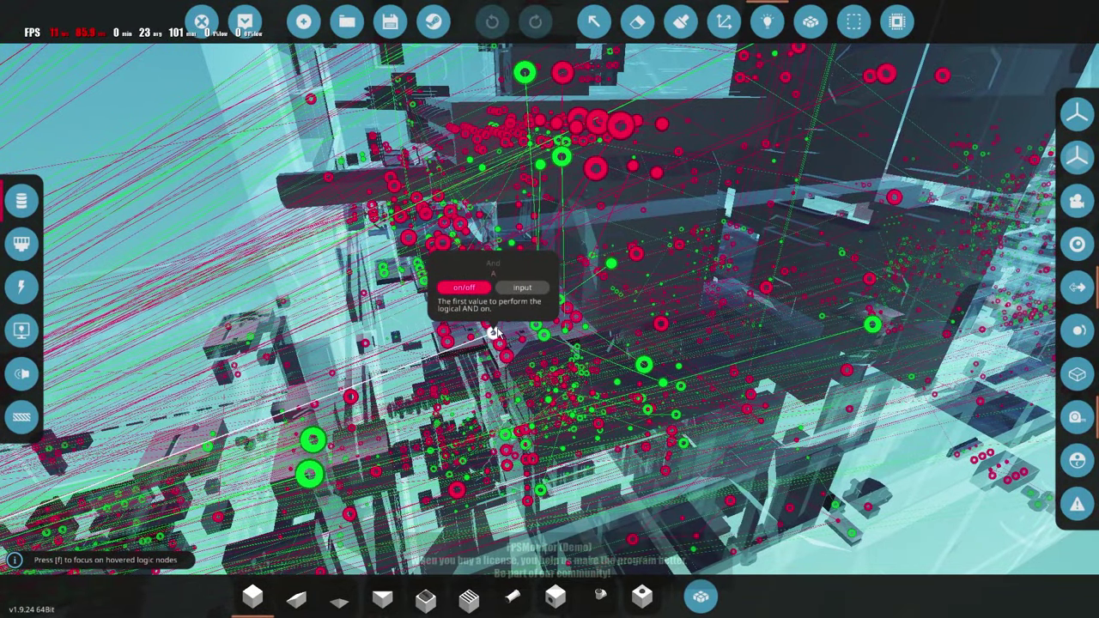
Leave the logic view, inspect the ship's superstructure and side hull, and exit the editor.
click(768, 22)
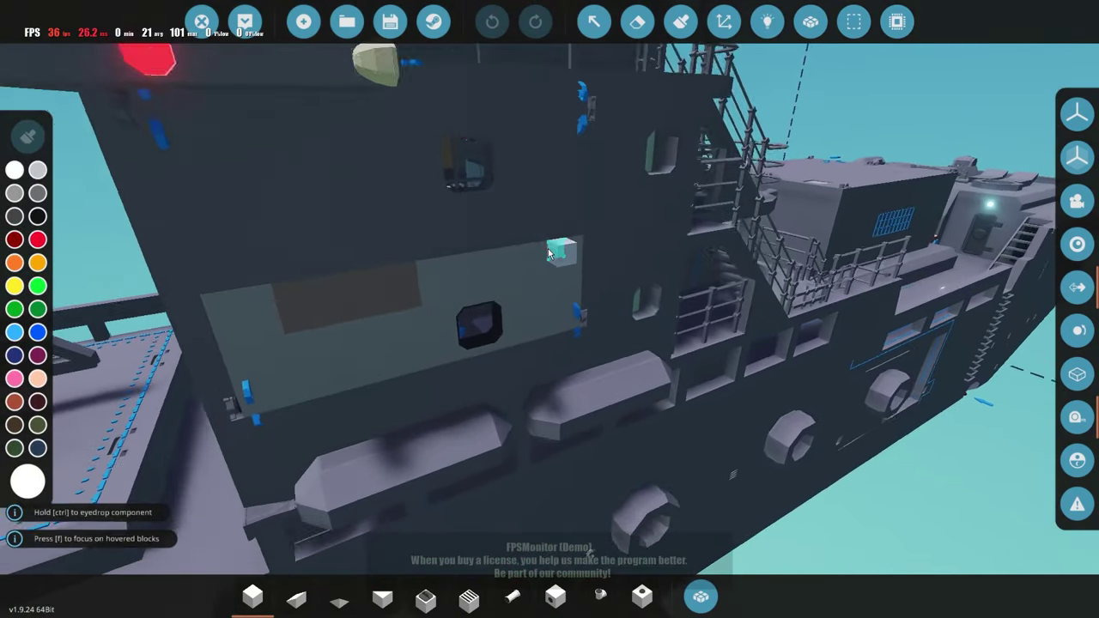
scroll(549, 254, down, 5)
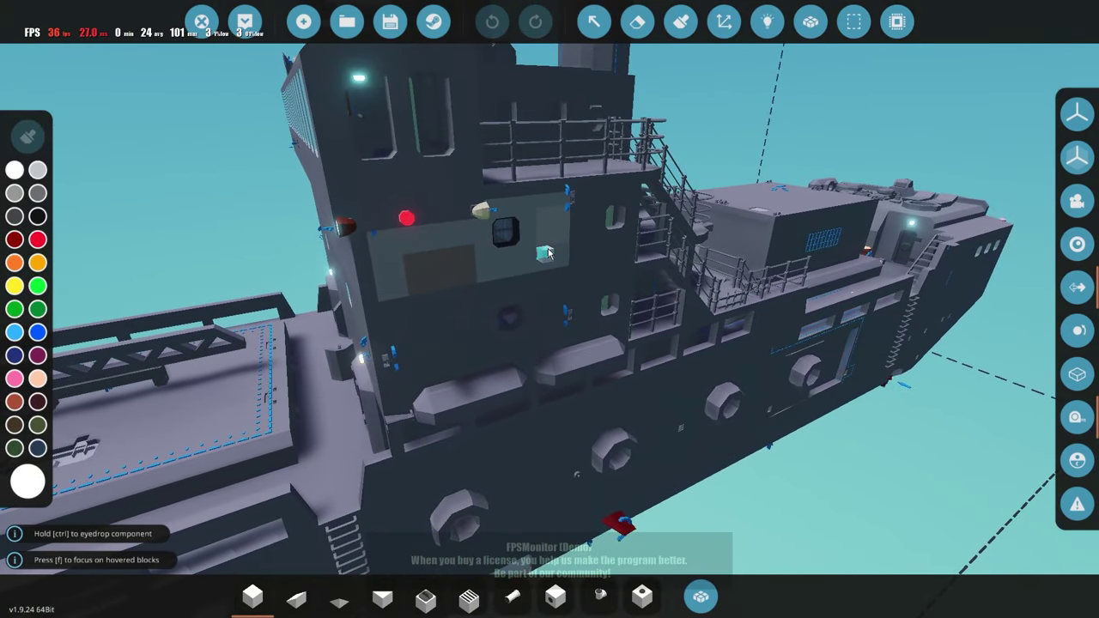
mouse_move(550, 254)
mouse_down()
mouse_move(559, 287)
mouse_move(78, 4)
mouse_up()
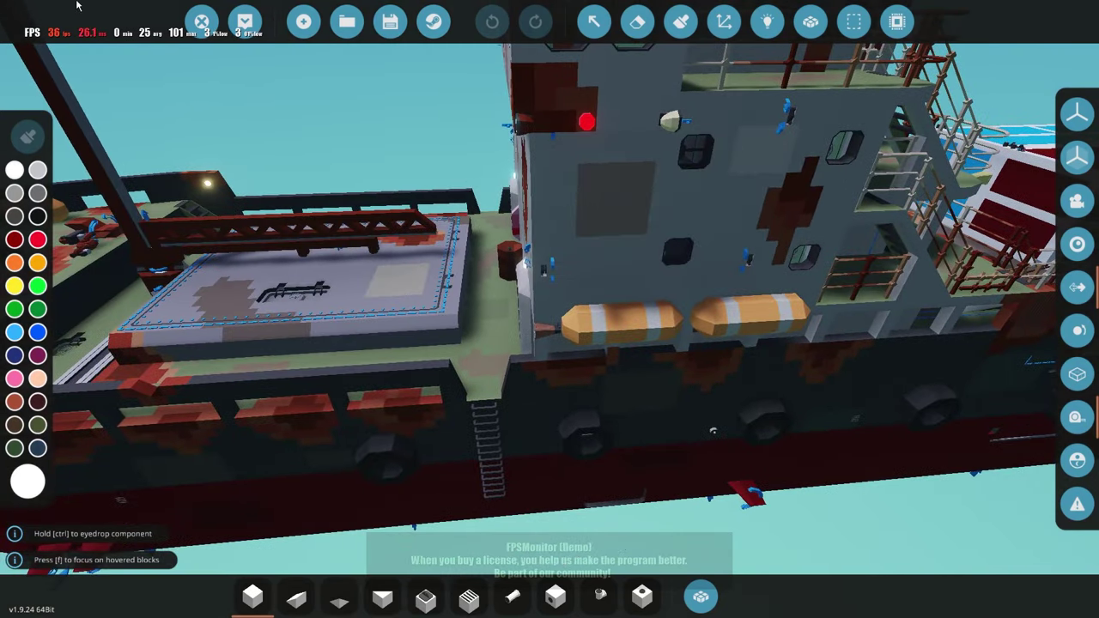
click(200, 22)
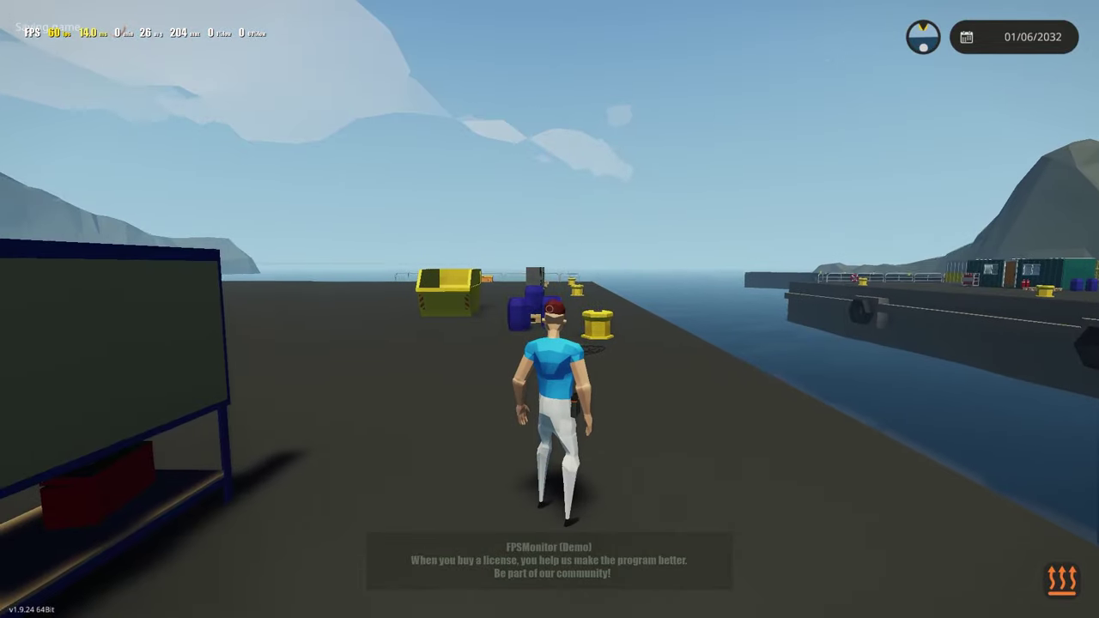
Switch to first-person view on the dock and open the game's graphics settings.
key(Tab)
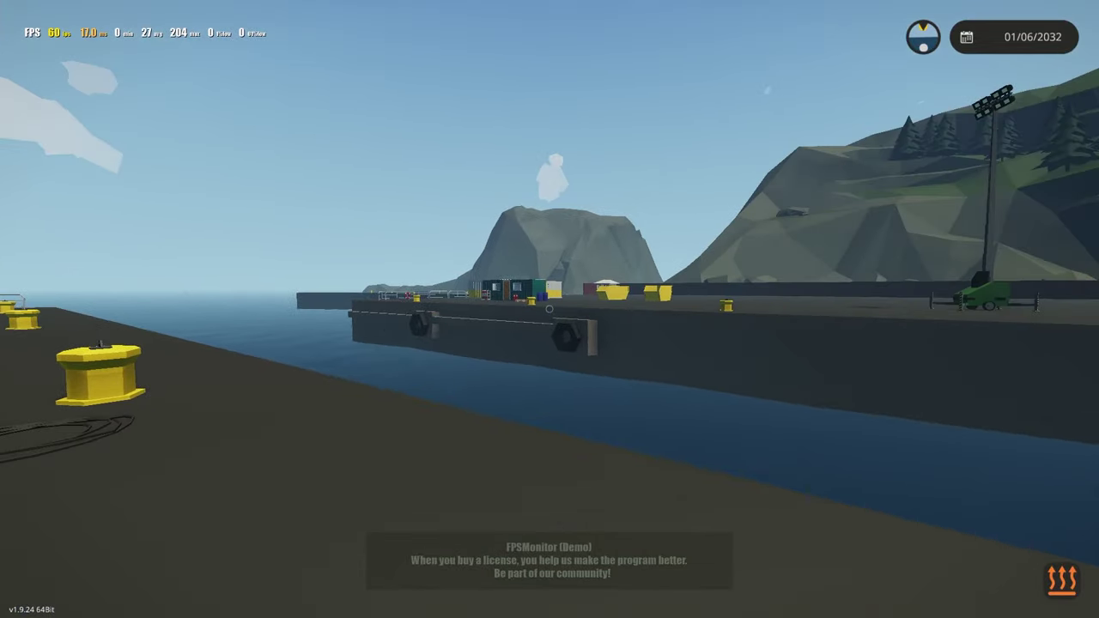
key(Escape)
click(499, 137)
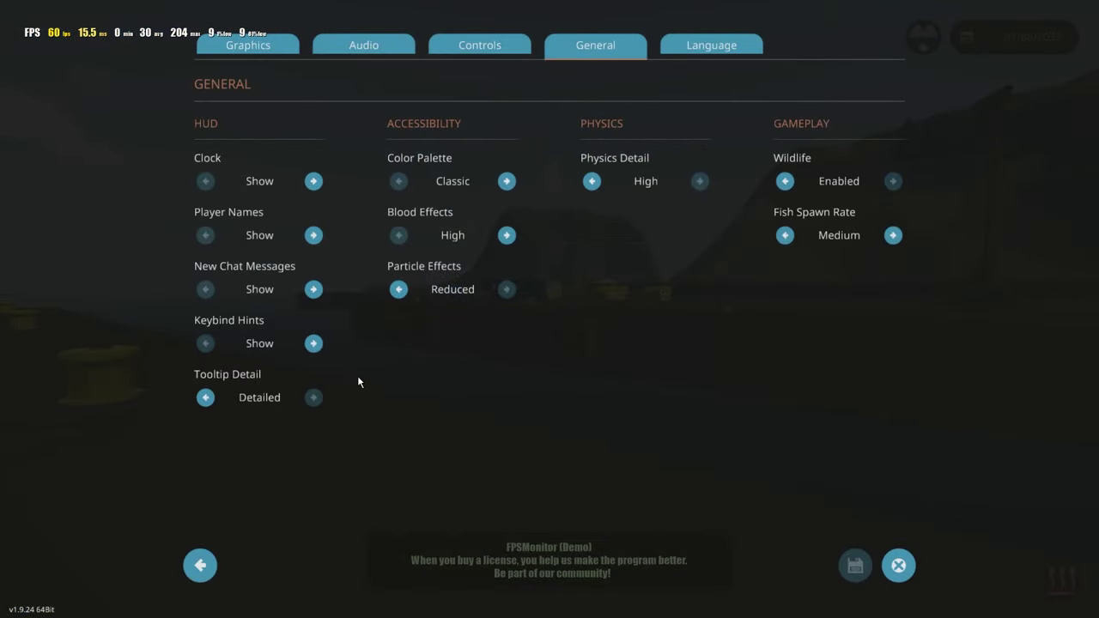
click(283, 40)
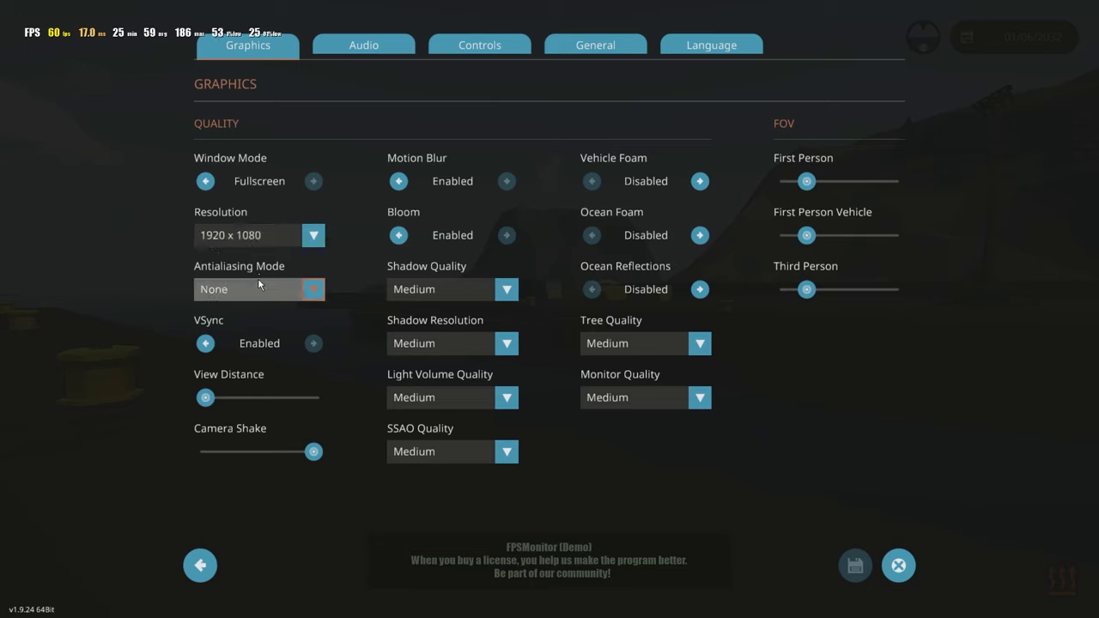
Disable VSync and save the settings, and re-enable VSync and save again.
click(205, 344)
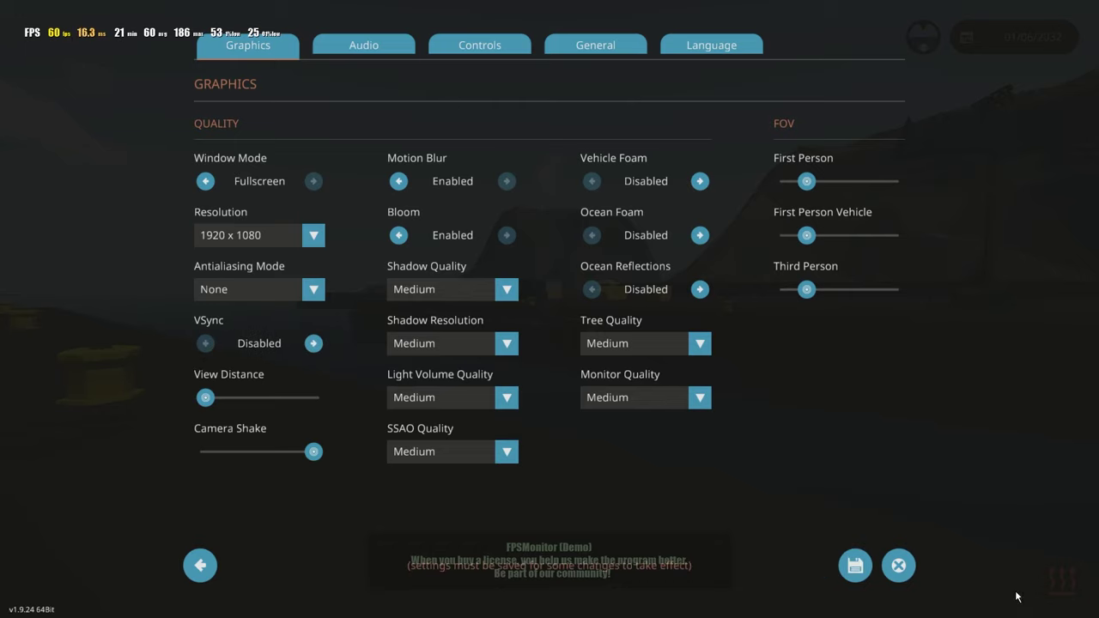
click(855, 565)
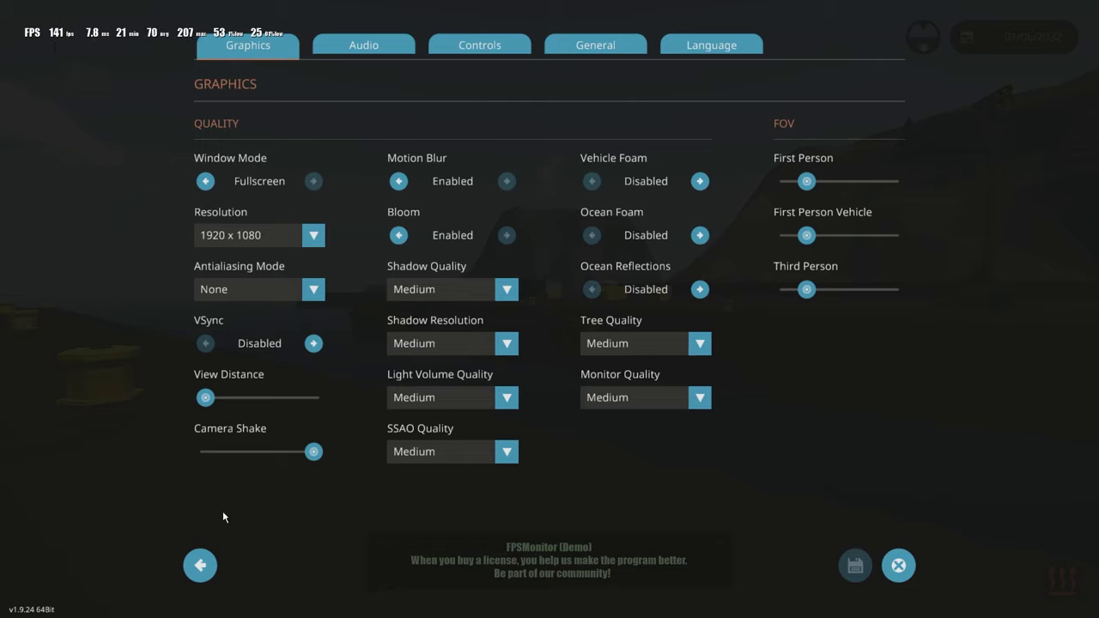
click(313, 343)
click(857, 574)
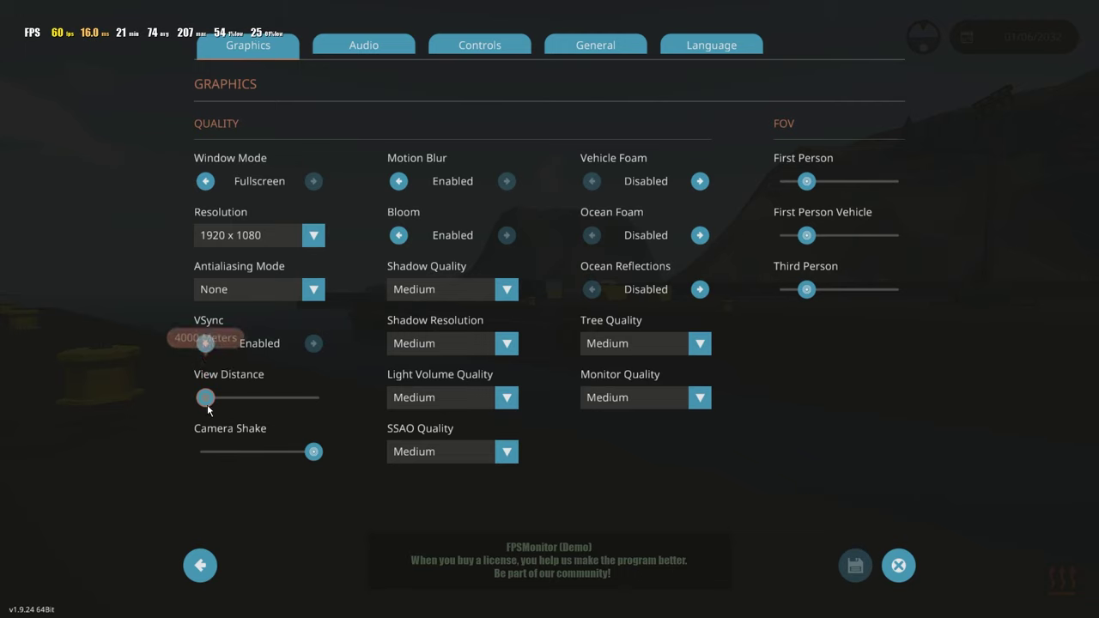
Disable Motion Blur in the graphics settings, save the change, and return to the dock.
click(399, 183)
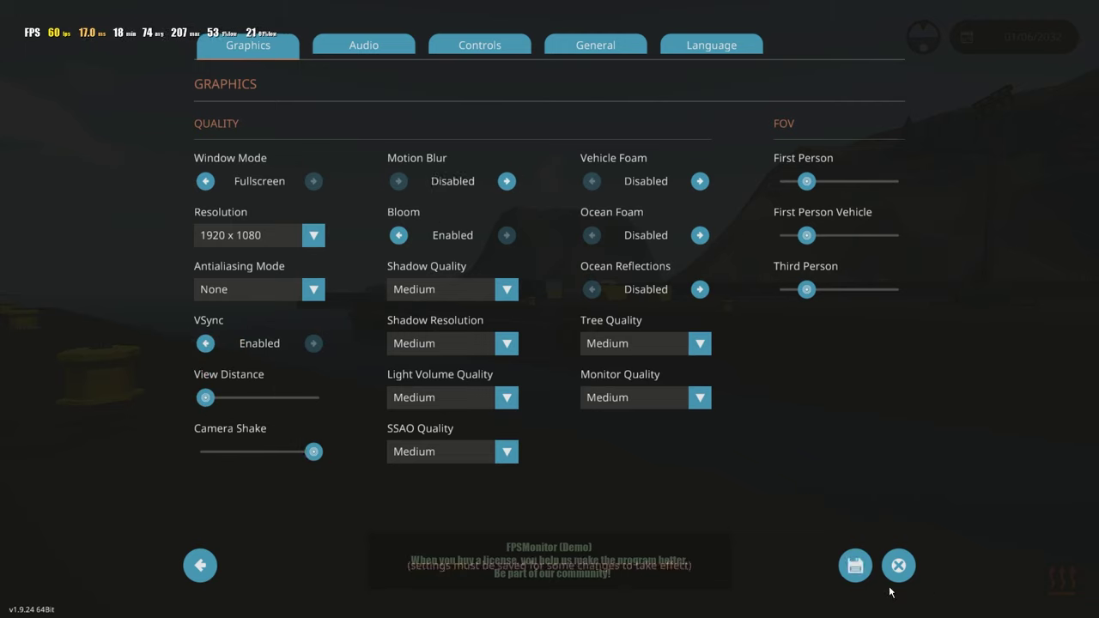
click(855, 565)
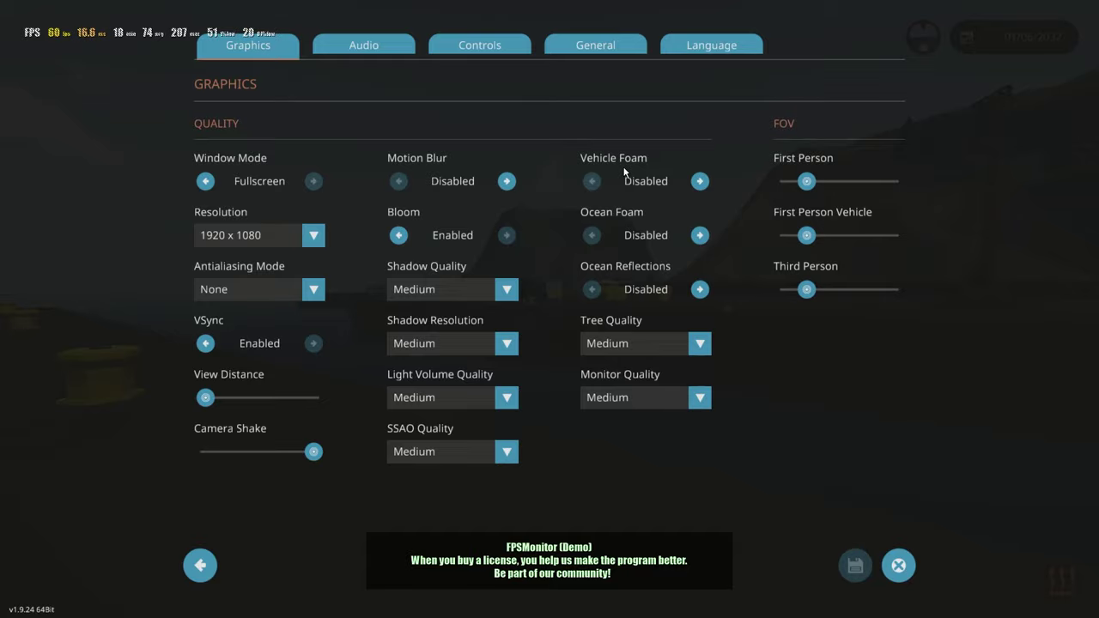
key(Escape)
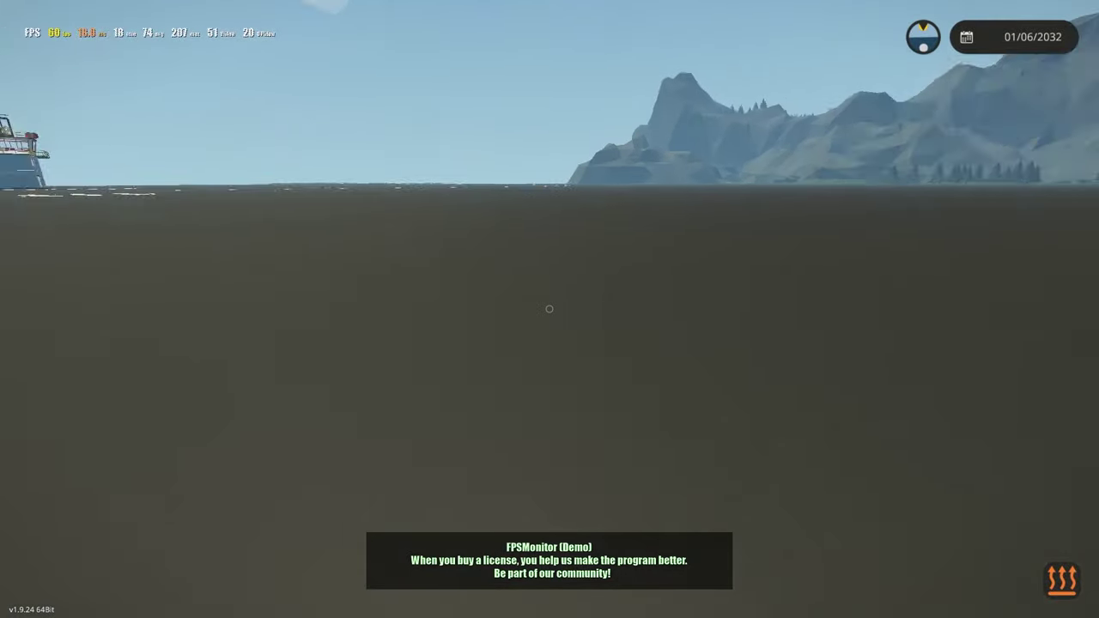
Find the saved RSV Anvik at the workbench by searching "rsv", load it, and spawn it at the dock.
key(w)
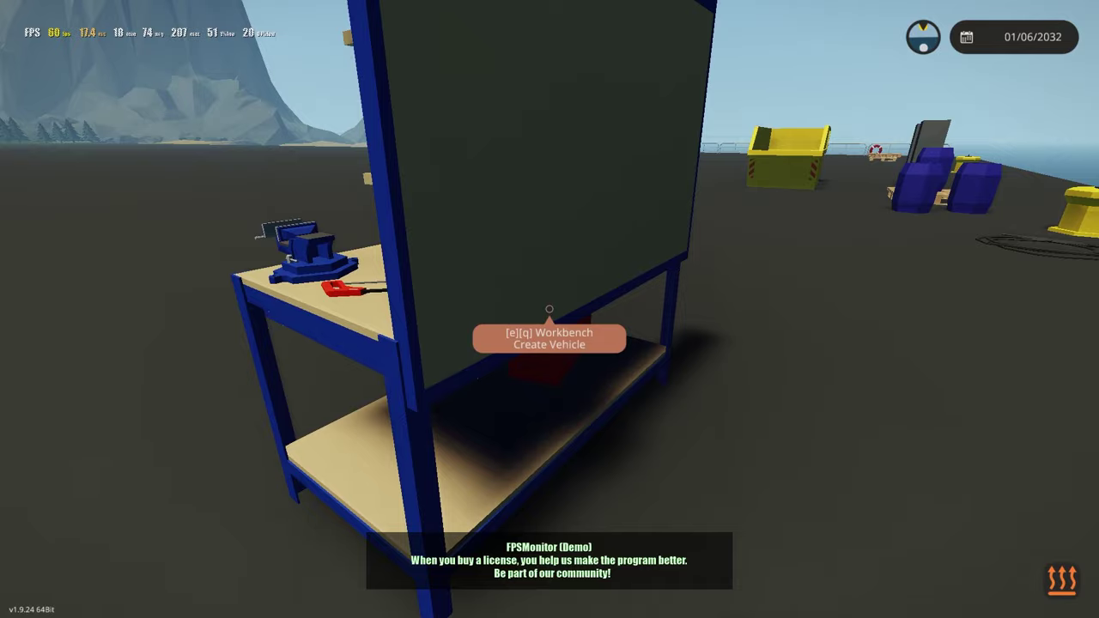
key(e)
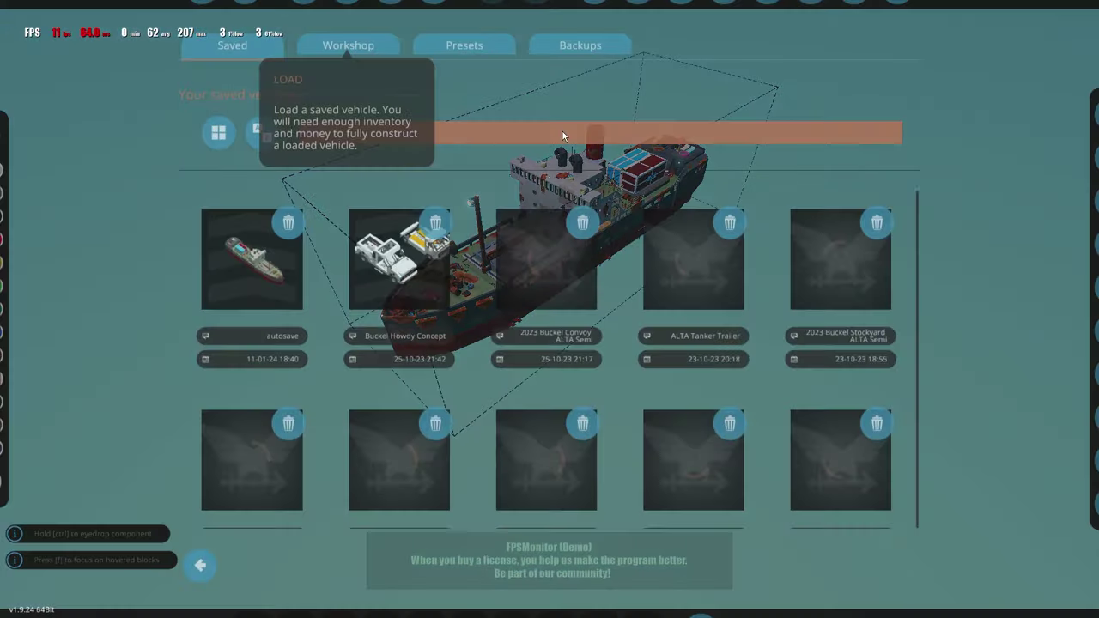
click(562, 131)
text(rvs)
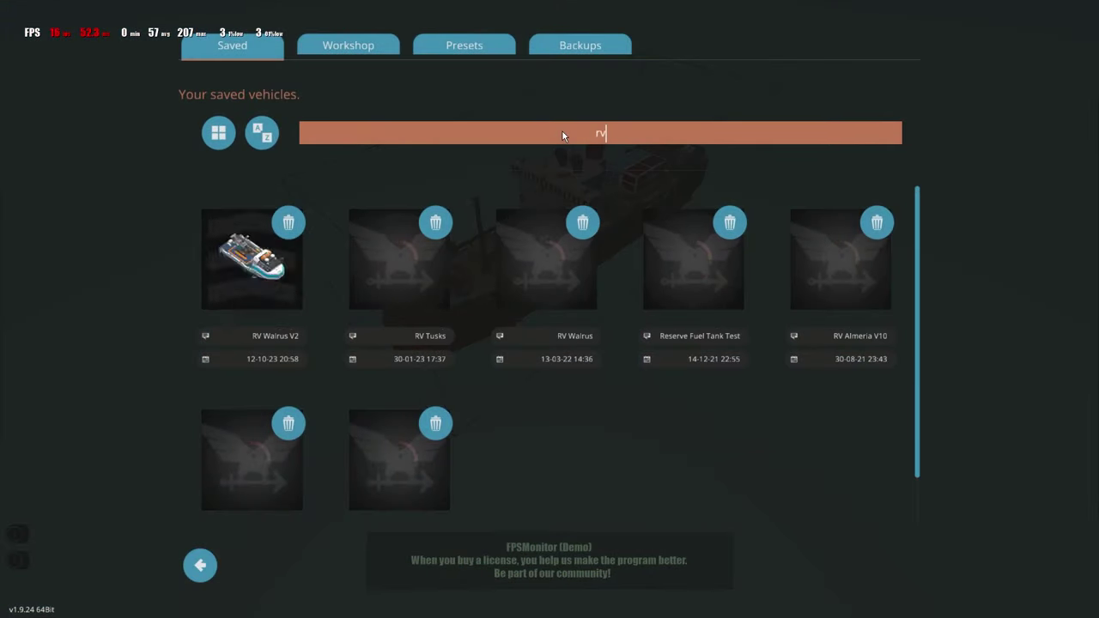
key(BackSpace)
key(BackSpace)
text(sv)
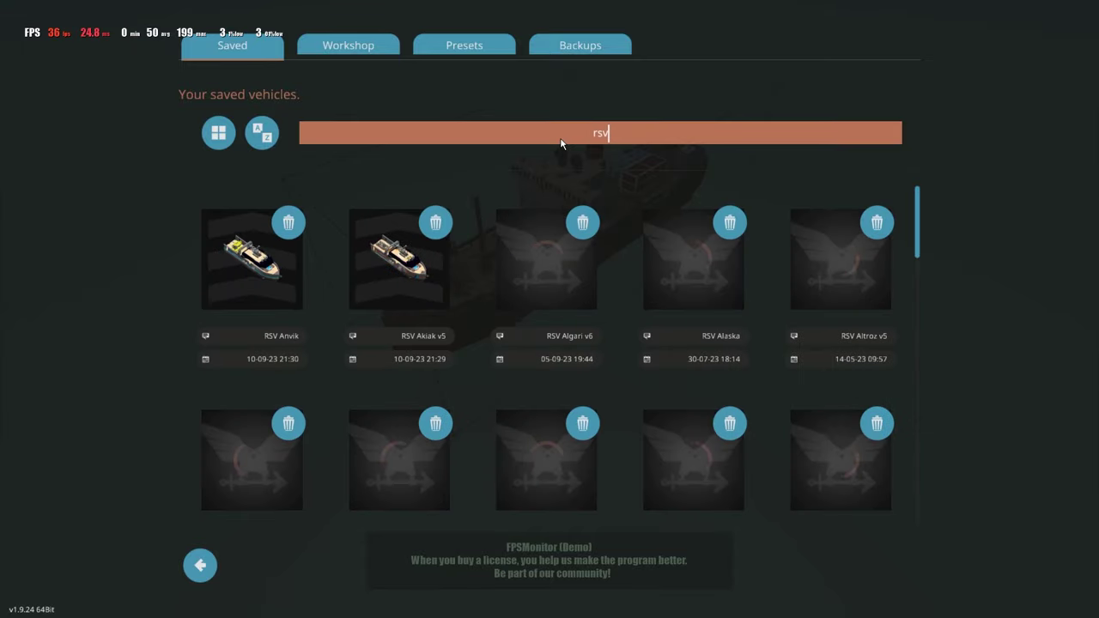
click(277, 277)
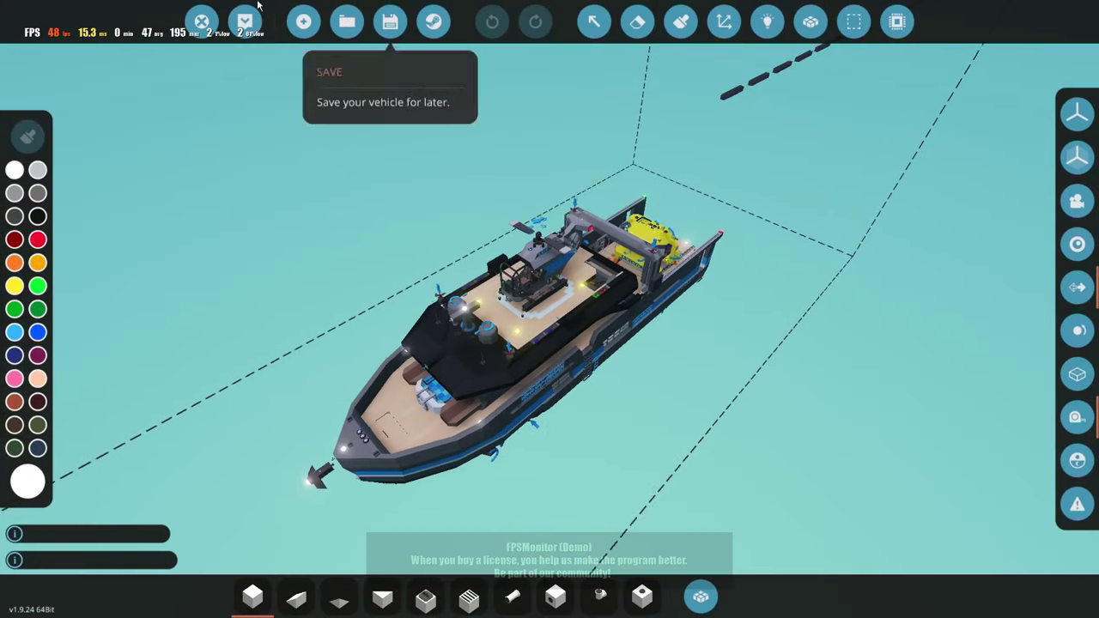
click(246, 30)
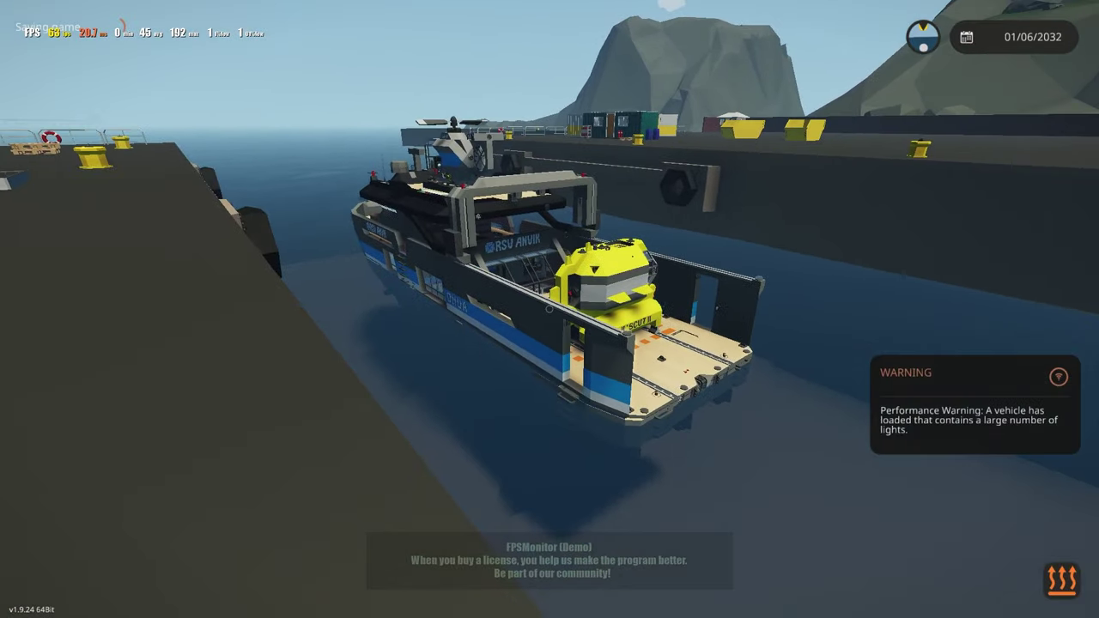
Enable Vehicle Foam, Ocean Foam and Ocean Reflections in the graphics settings and save them.
key(Escape)
click(515, 141)
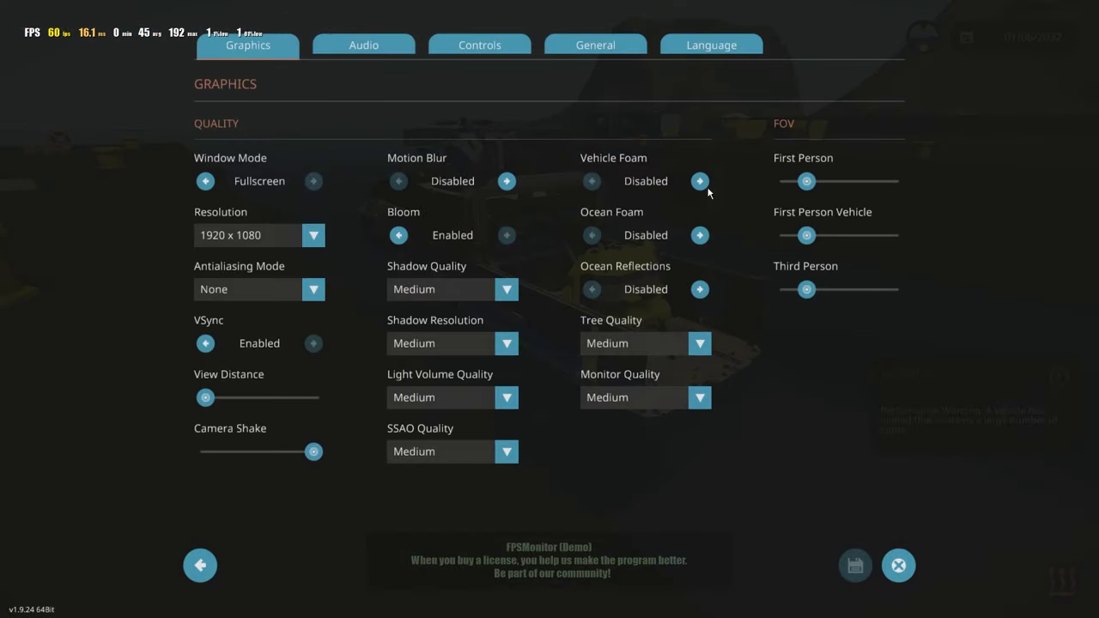
click(700, 181)
click(700, 236)
click(699, 290)
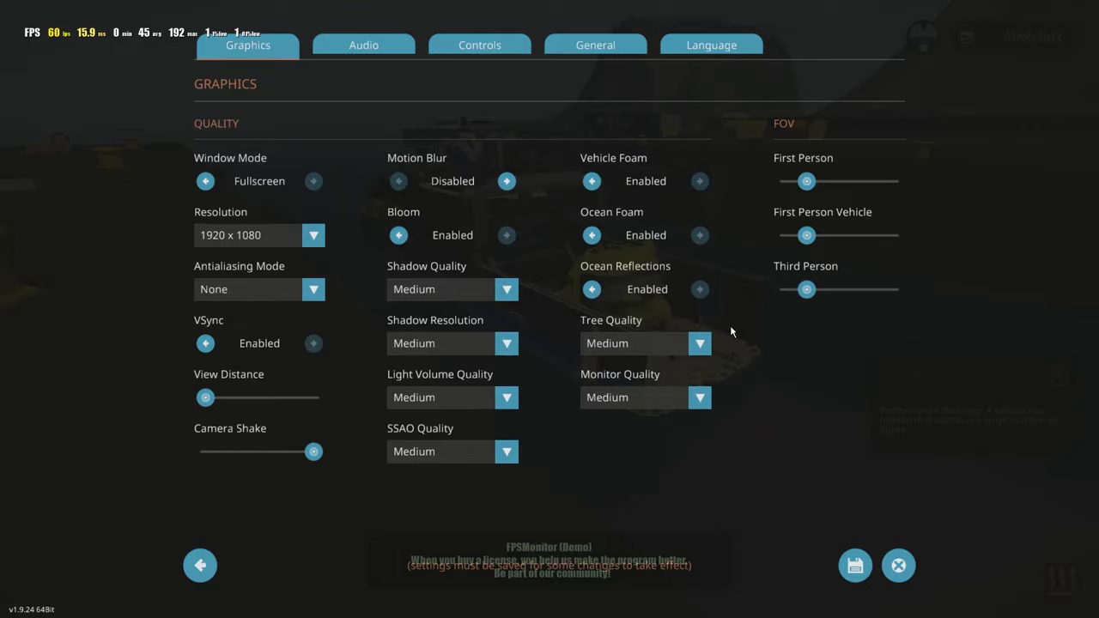
click(899, 565)
click(485, 385)
click(855, 565)
Examine the water around the moored RSV Anvik and check the performance profiler from the dock.
scroll(550, 309, up, 5)
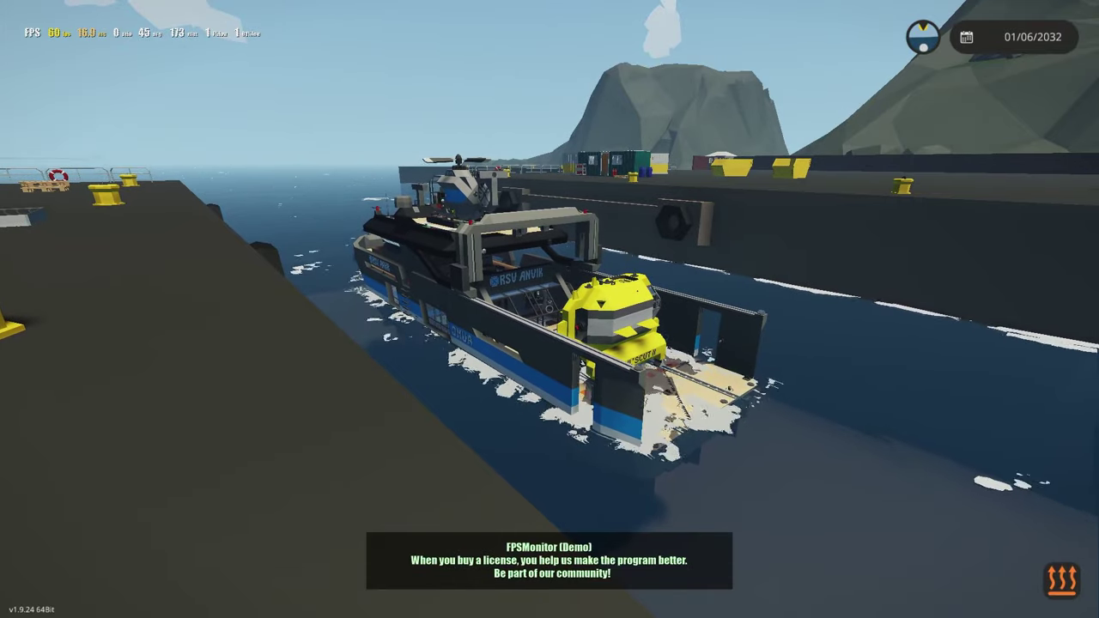
key(F1)
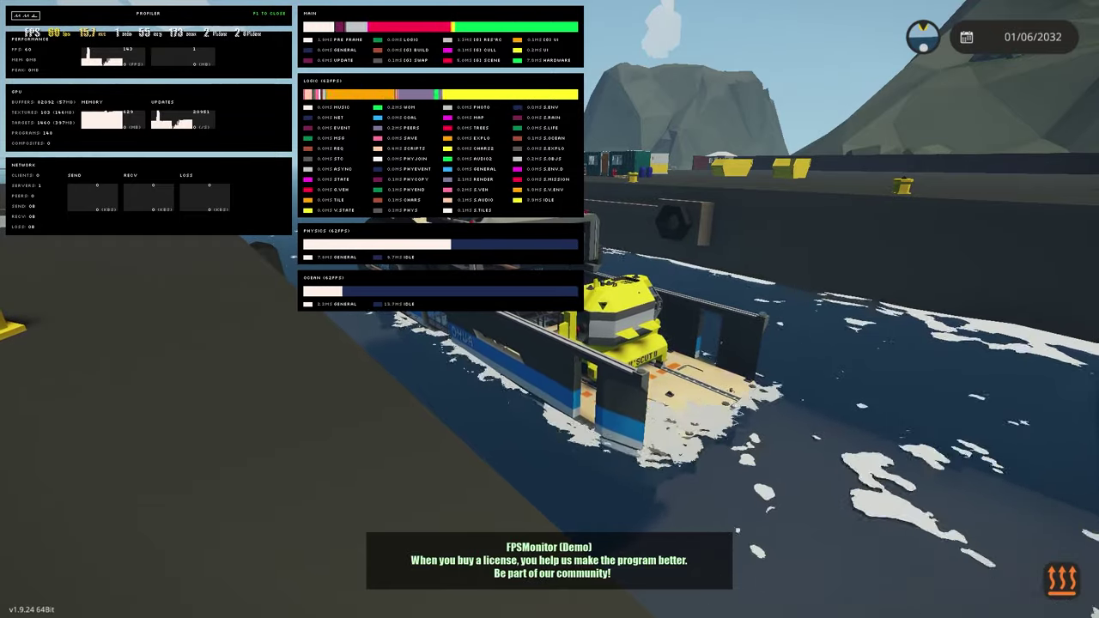
key(w)
key(w)
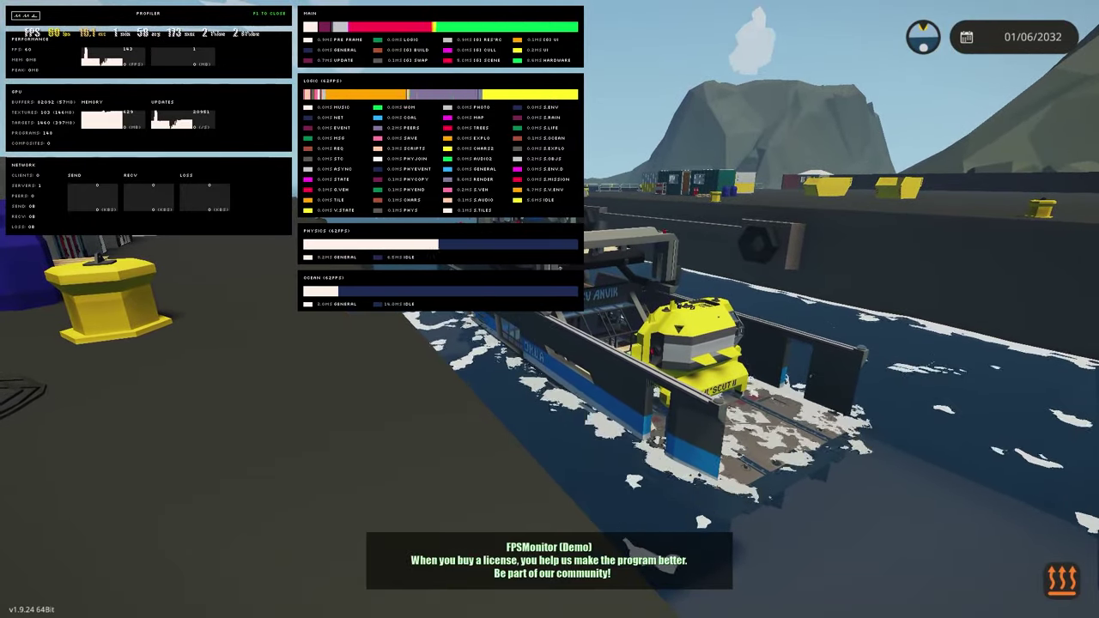
Disable Vehicle Foam, Ocean Foam and Ocean Reflections in the graphics settings and save the change.
key(Escape)
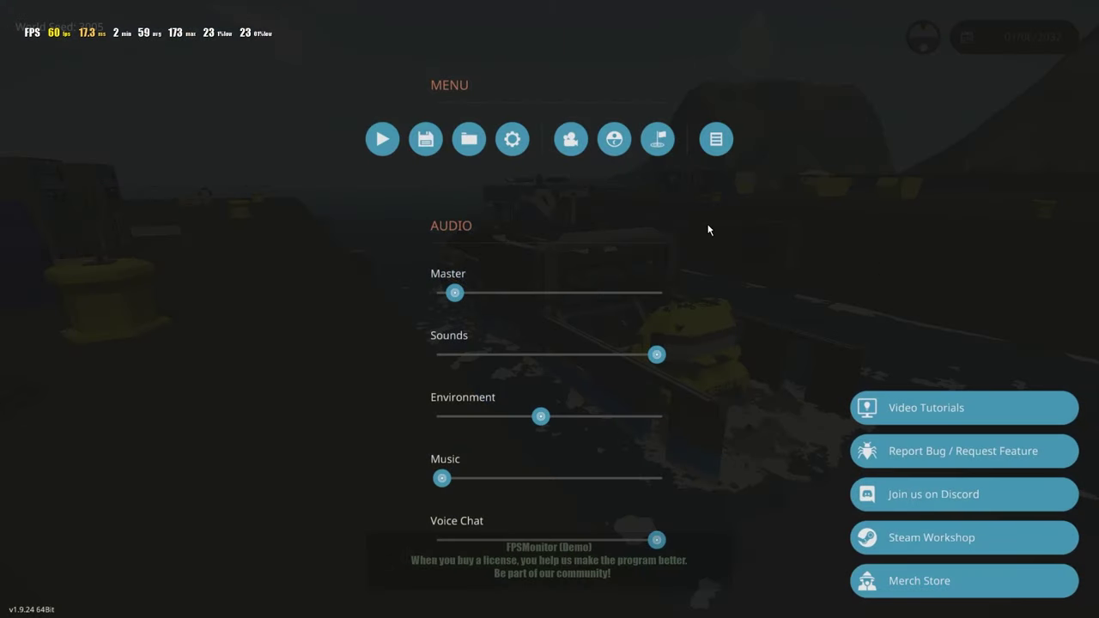
click(512, 138)
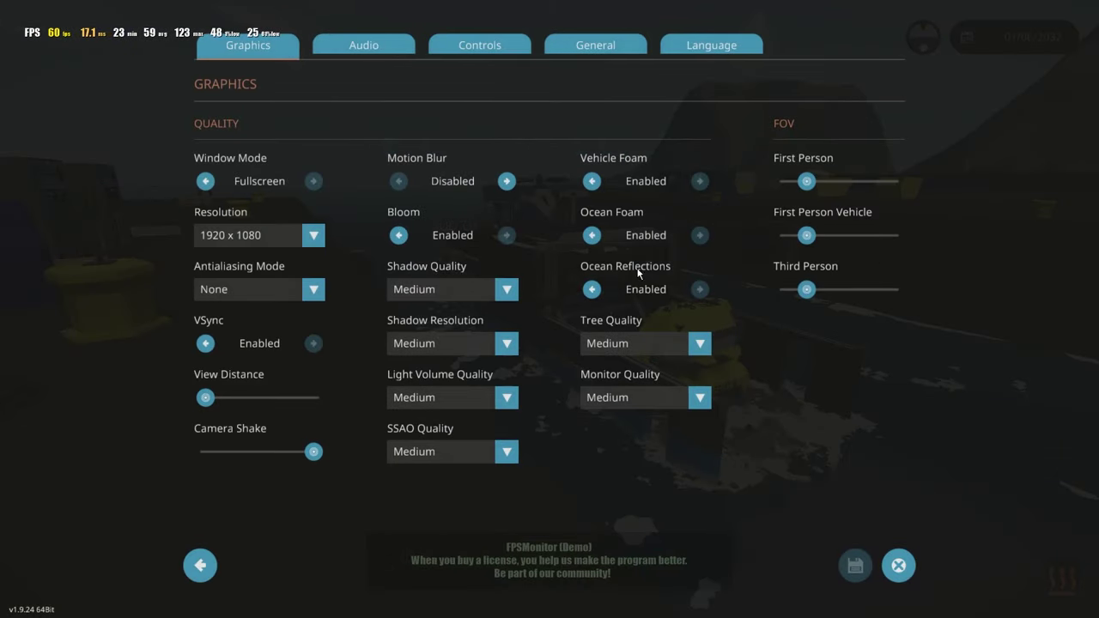
click(591, 181)
click(592, 236)
click(589, 291)
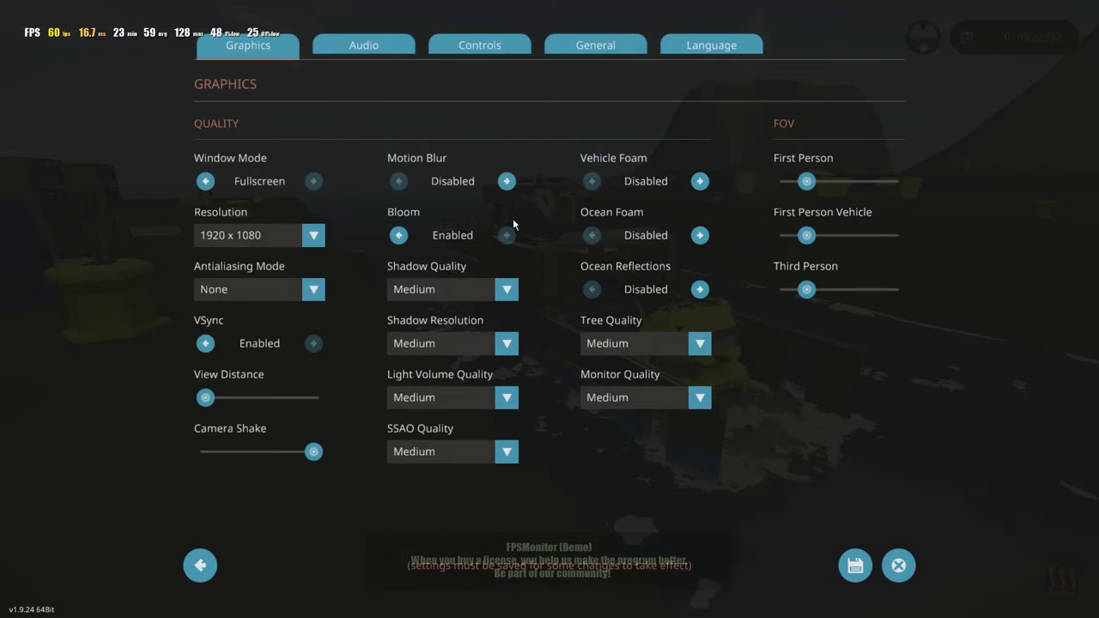
click(857, 563)
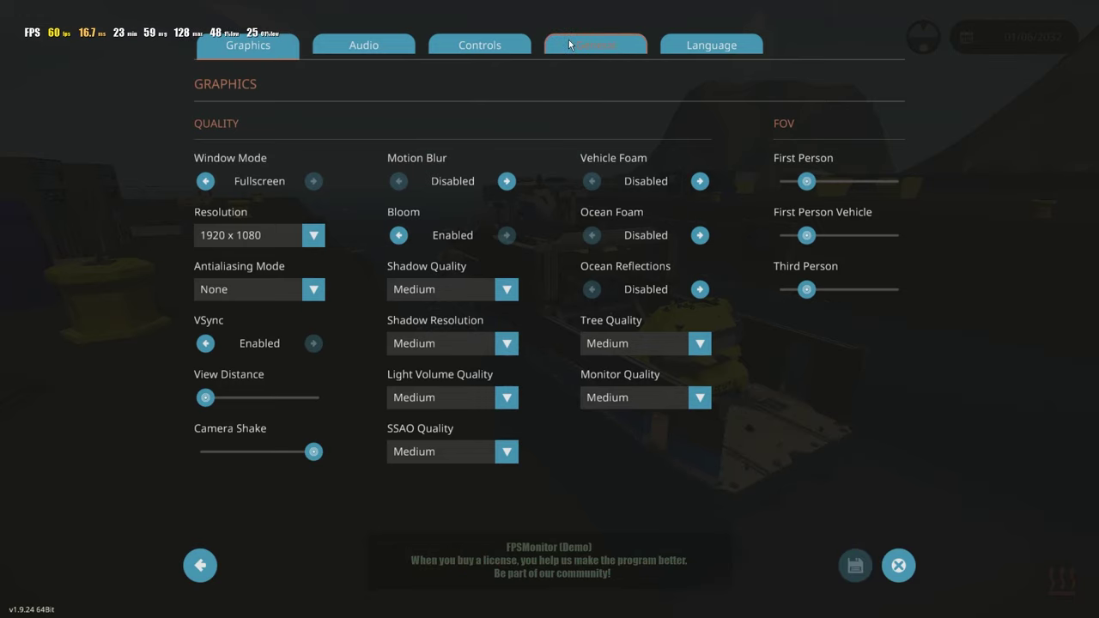
Set Particle Effects to Full in the general settings, save, and view the RSV Anvik from the dock.
click(597, 42)
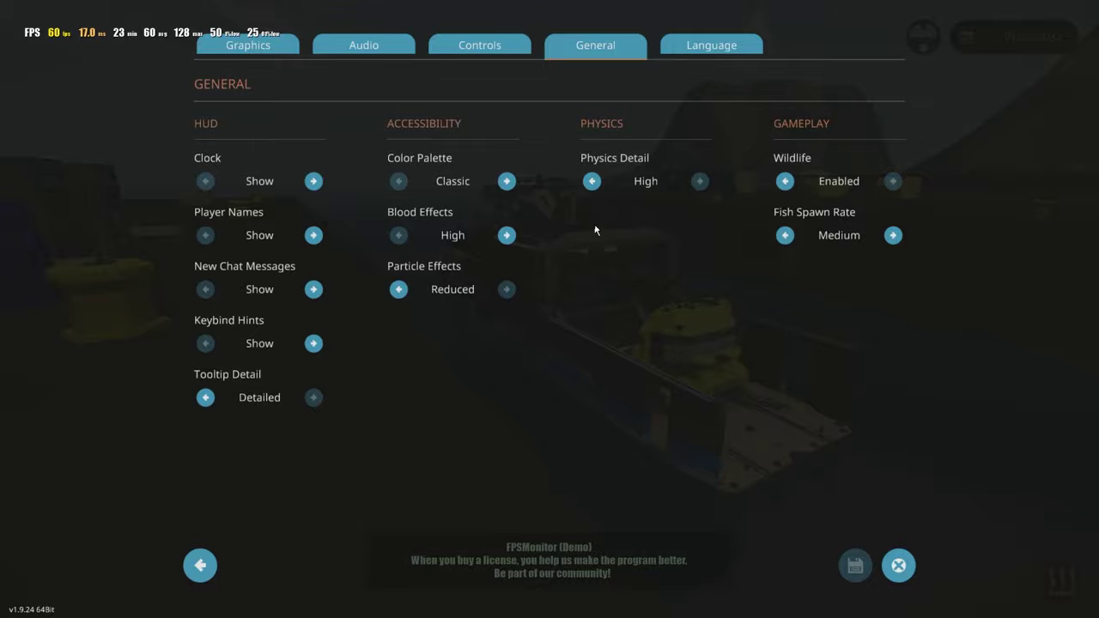
click(398, 289)
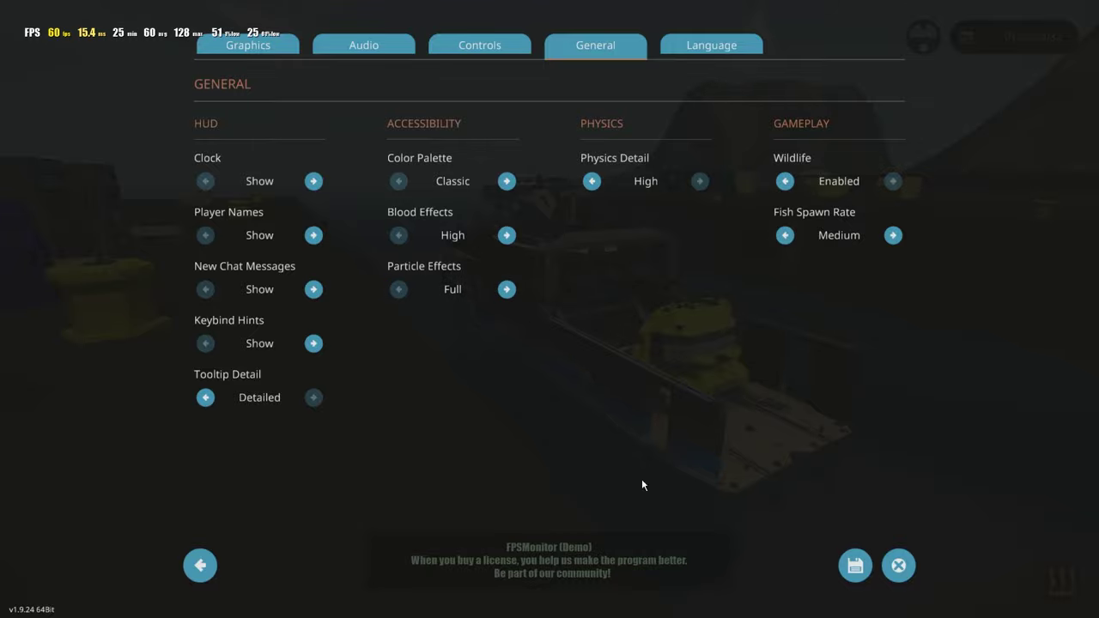
click(841, 568)
key(Escape)
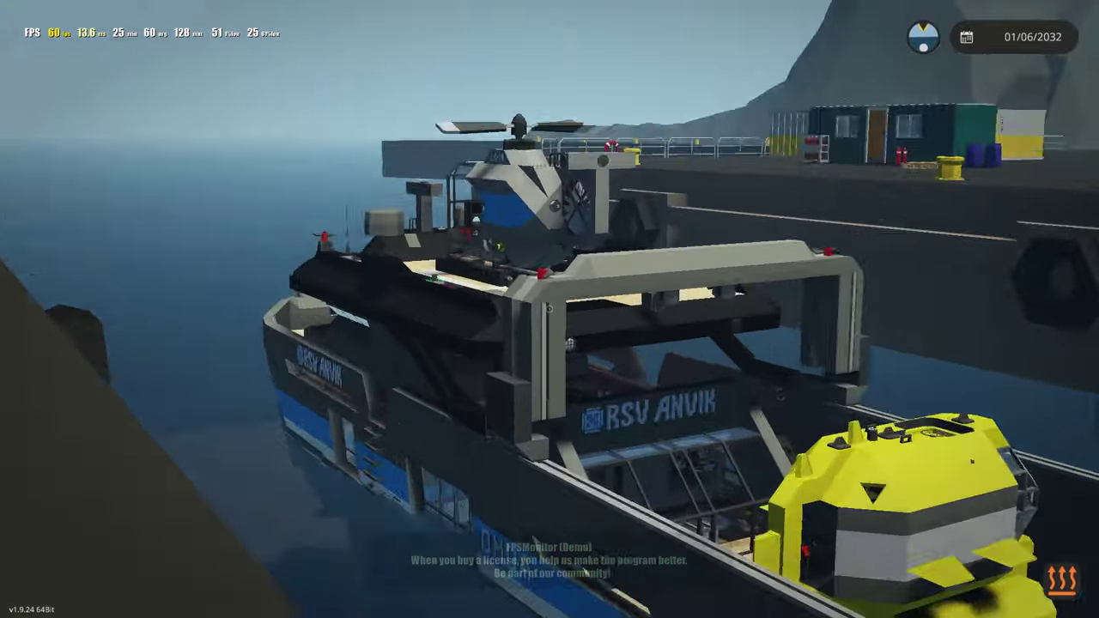
scroll(550, 309, up, 2)
scroll(549, 309, down, 5)
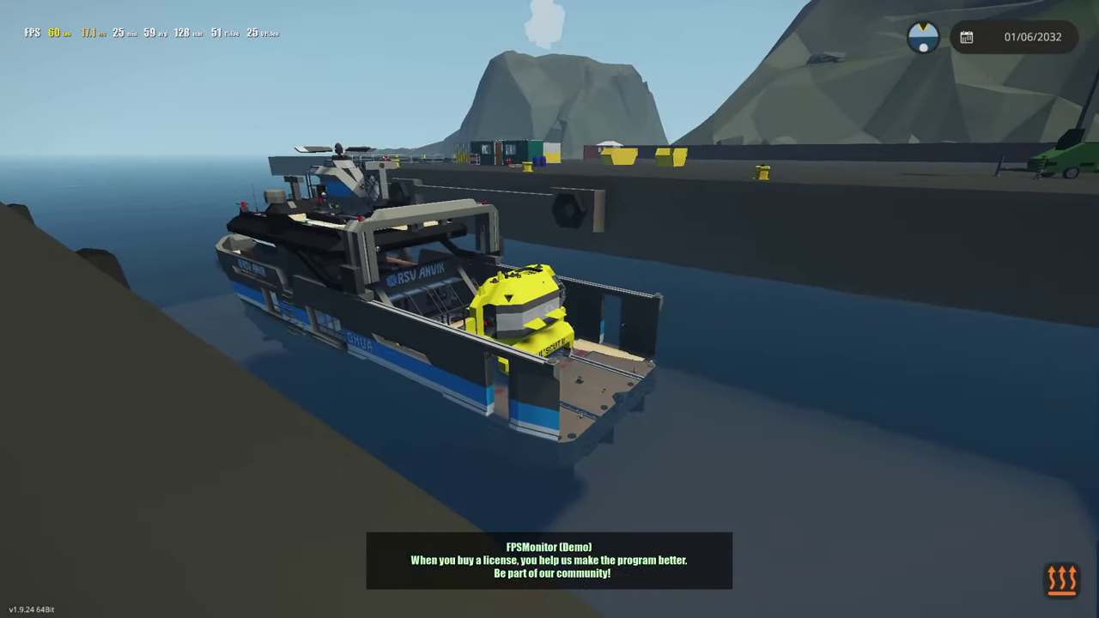
Set Particle Effects to Reduced in the general settings, save, and return to the RSV Anvik.
key(Escape)
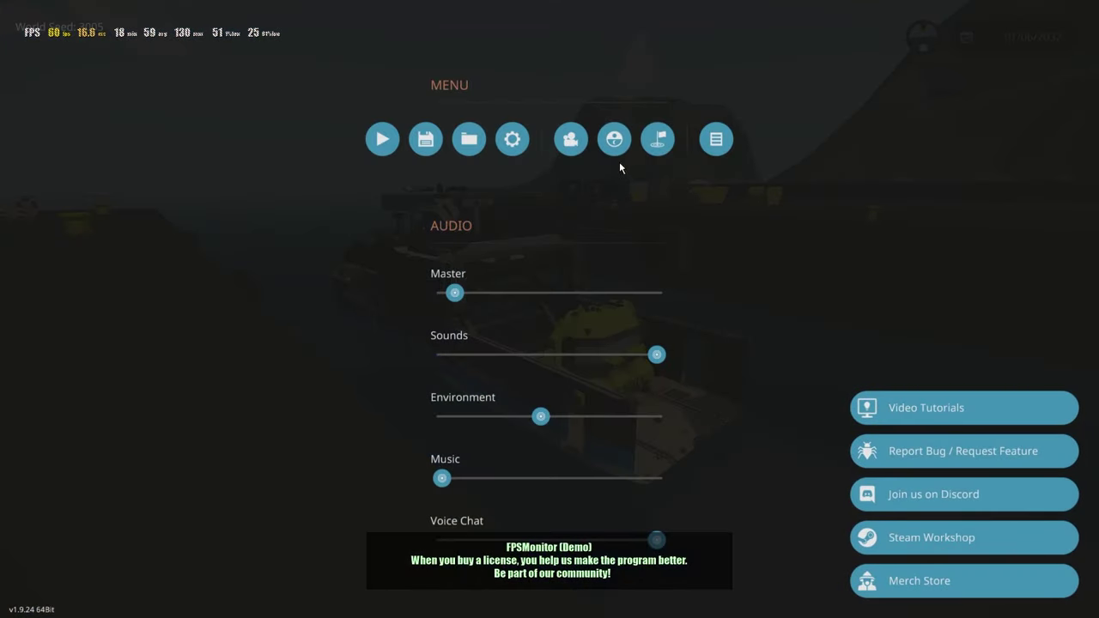
click(512, 139)
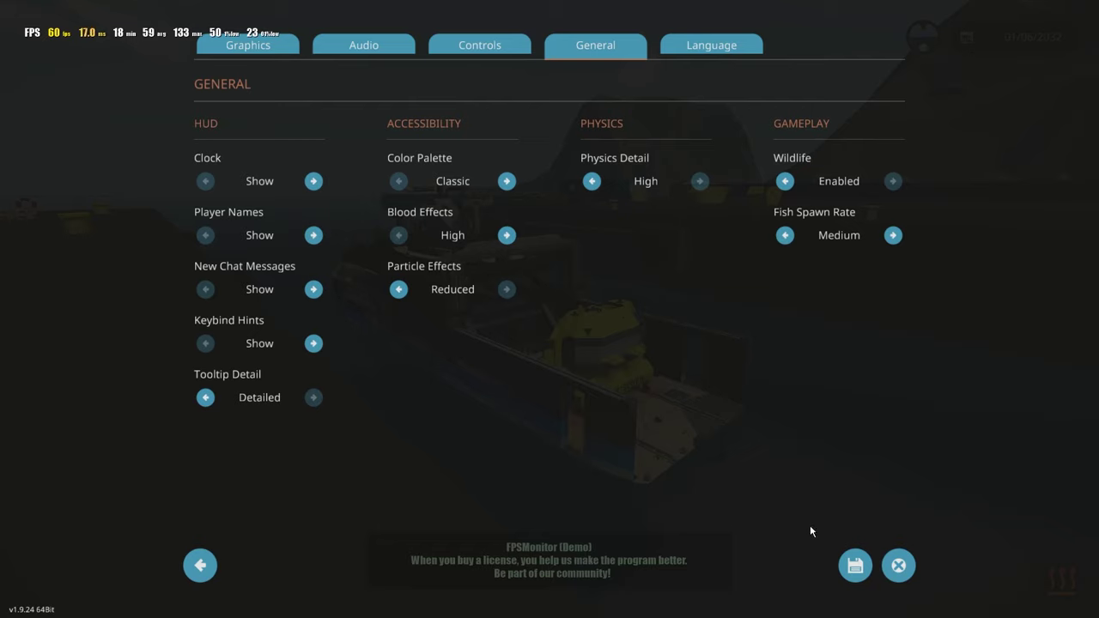
click(845, 559)
key(Escape)
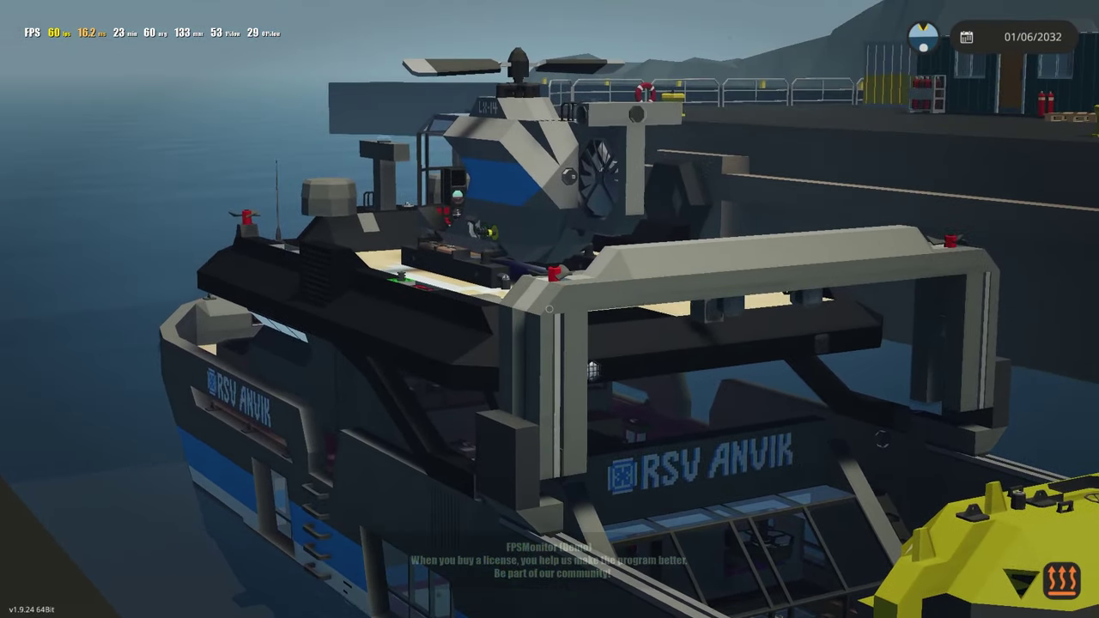
scroll(549, 310, down, 5)
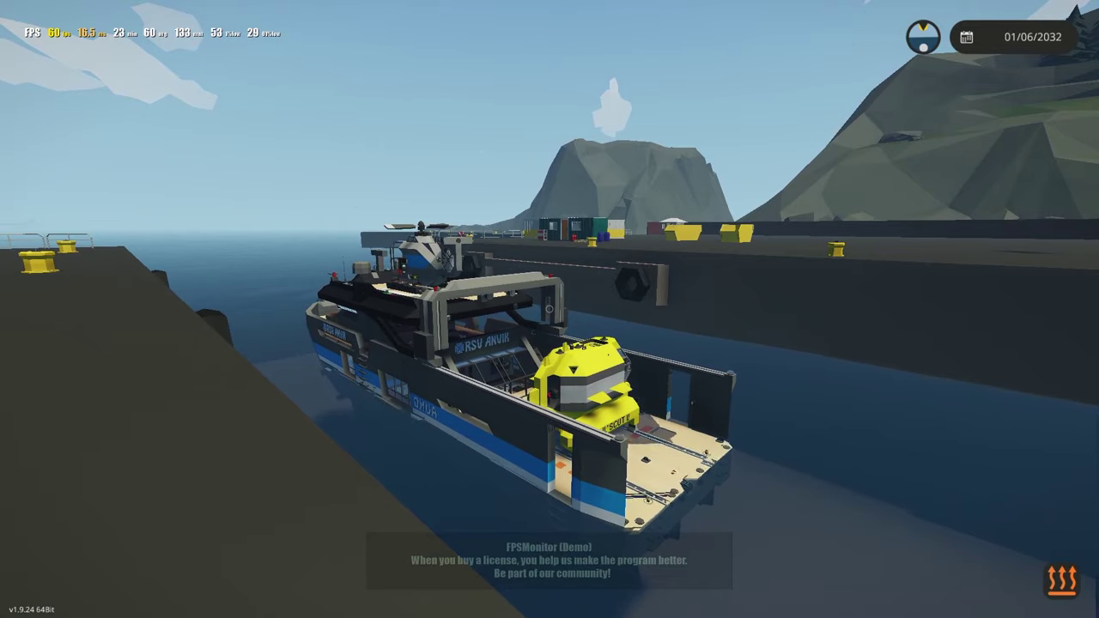
Review the particle effects option and the graphics quality options in the game settings, and close the settings.
key(Escape)
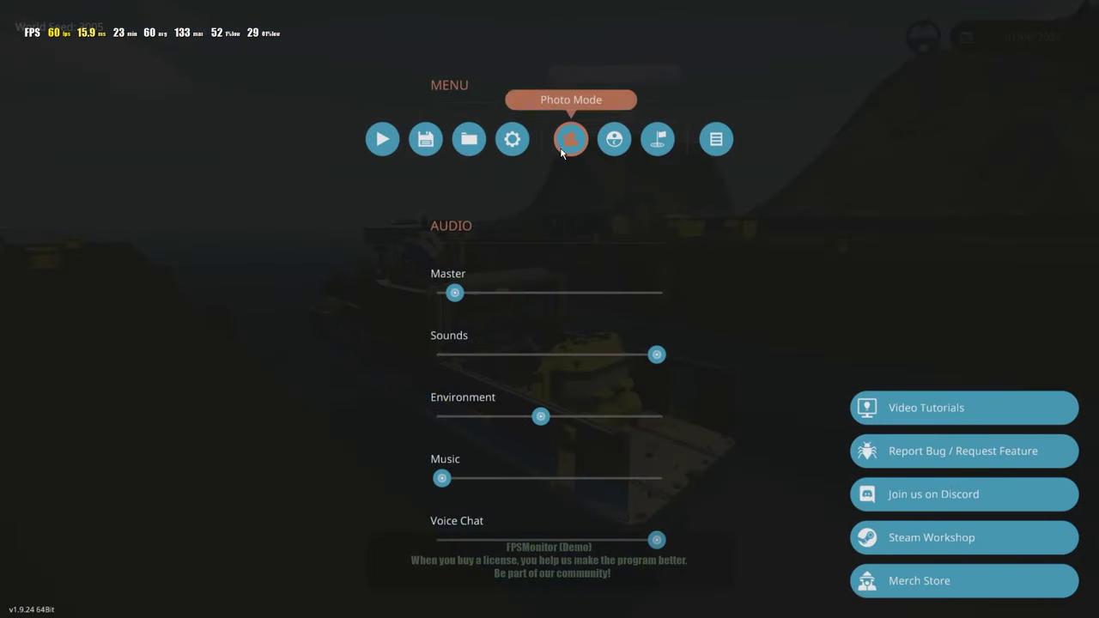
click(512, 138)
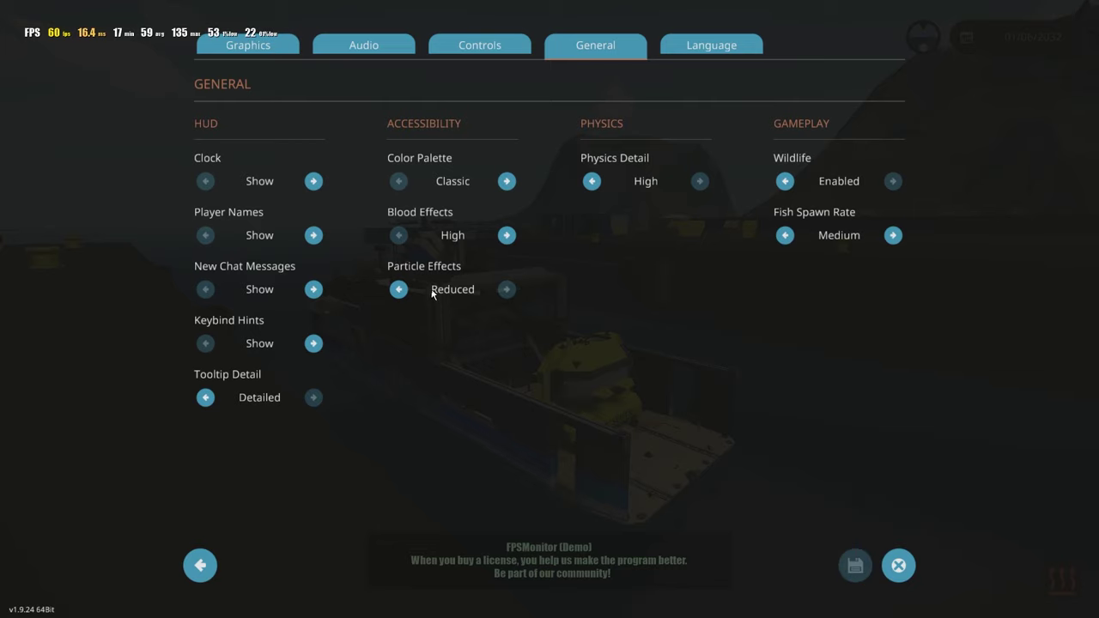
click(268, 54)
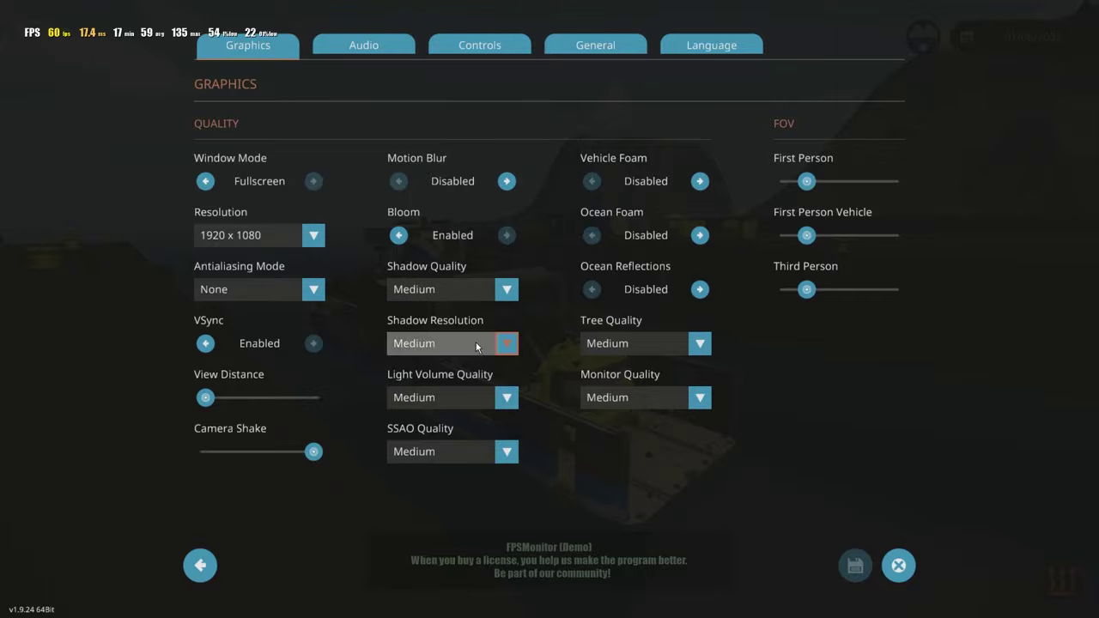
key(Escape)
Inspect the RSV Anvik's superstructure from the dock in third-person view and return to first-person view.
key(Tab)
key(w)
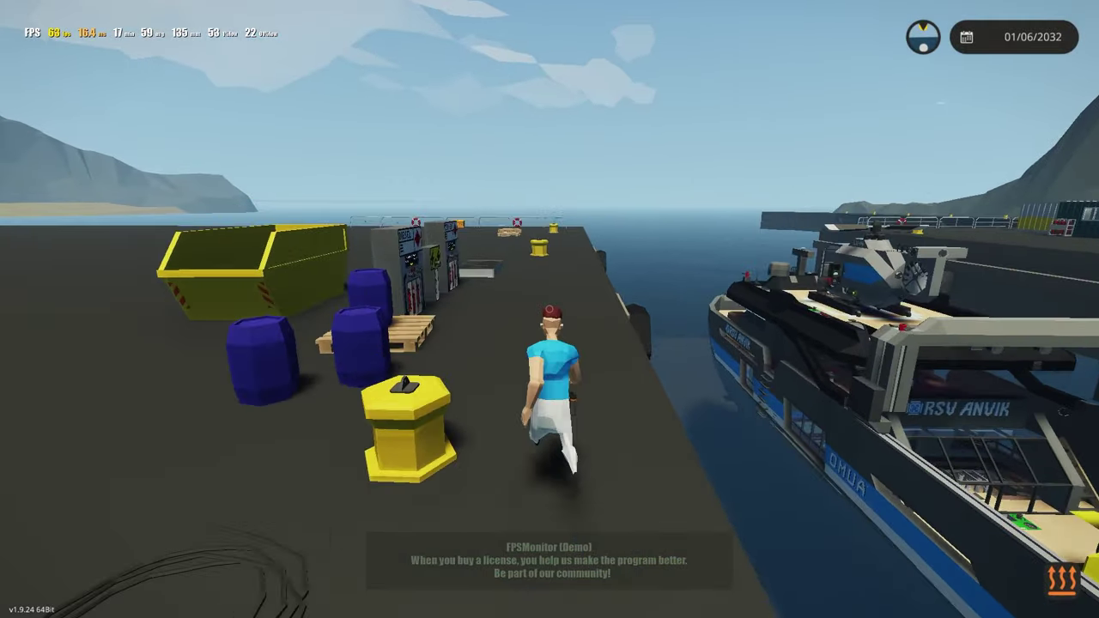
scroll(549, 309, up, 4)
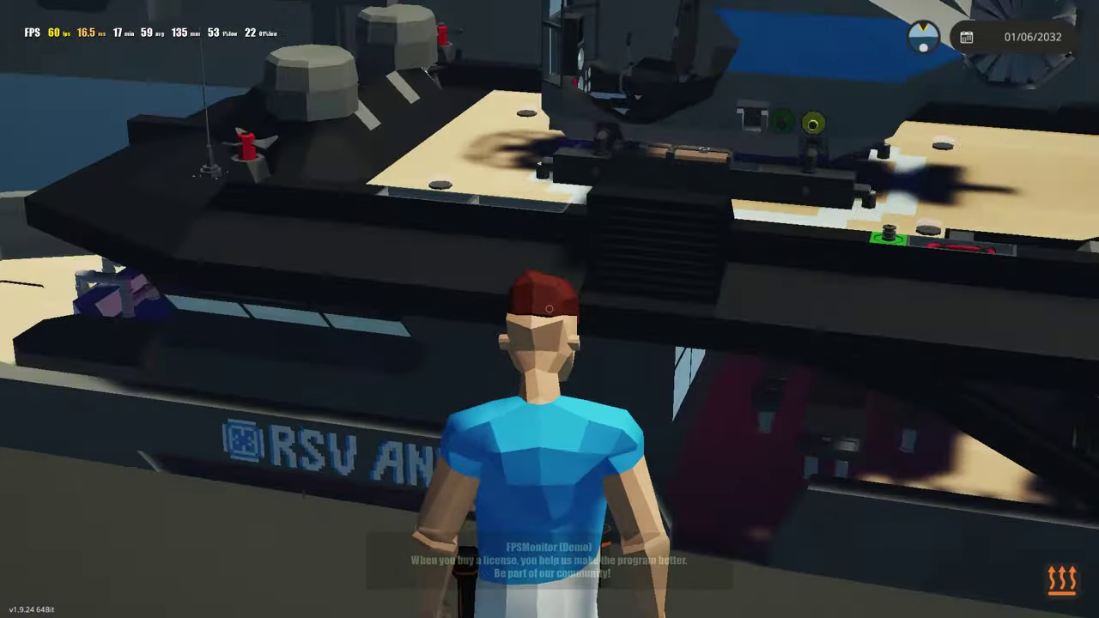
scroll(550, 309, down, 4)
key(w)
key(Tab)
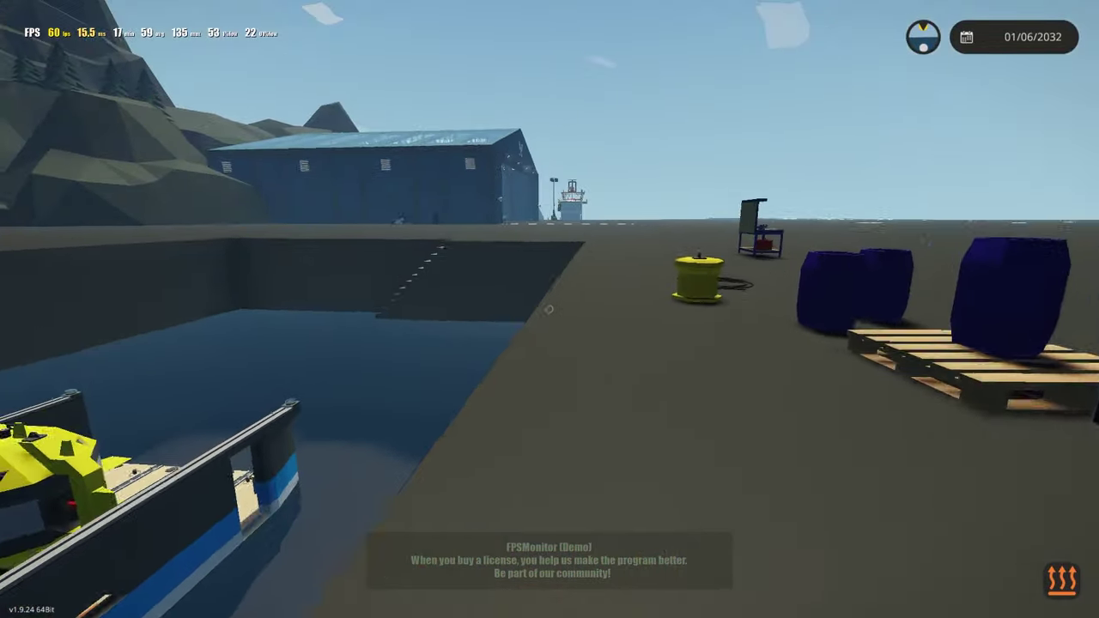
Walk to the workbench, open the RSV Anvik in the vehicle editor, and bring up the graphics settings.
key(w)
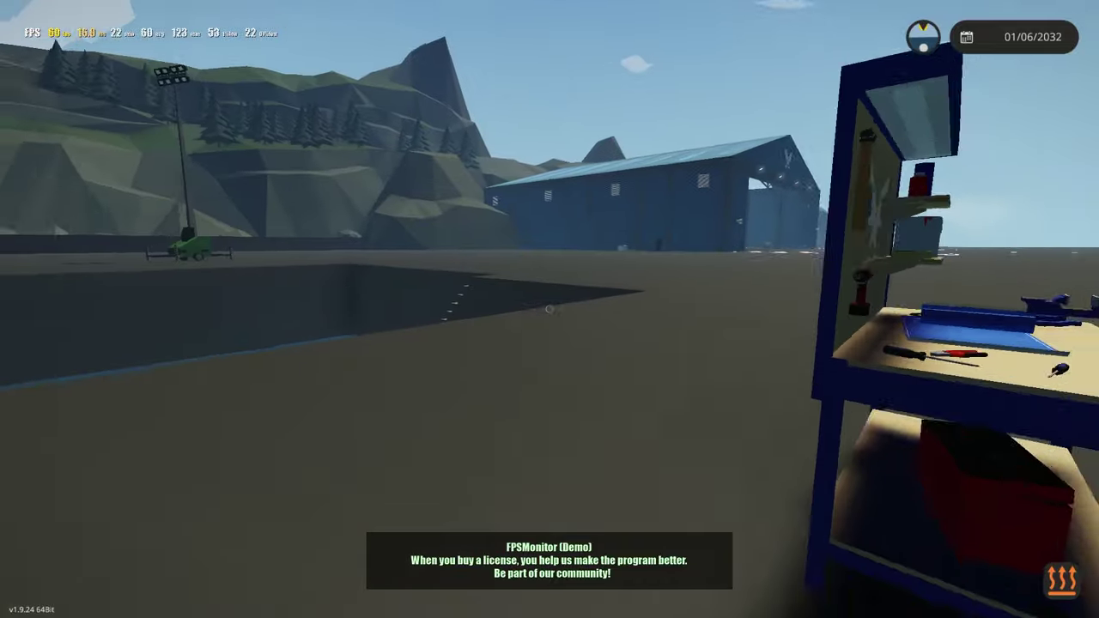
scroll(550, 310, up, 4)
scroll(549, 309, down, 5)
key(w)
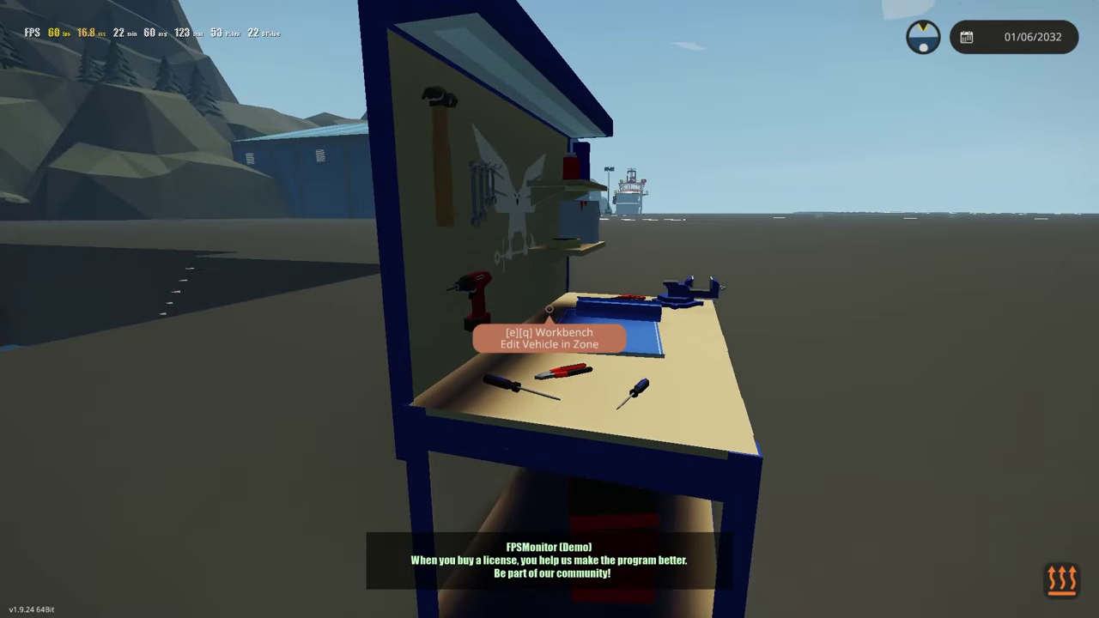
key(q)
key(Escape)
click(509, 142)
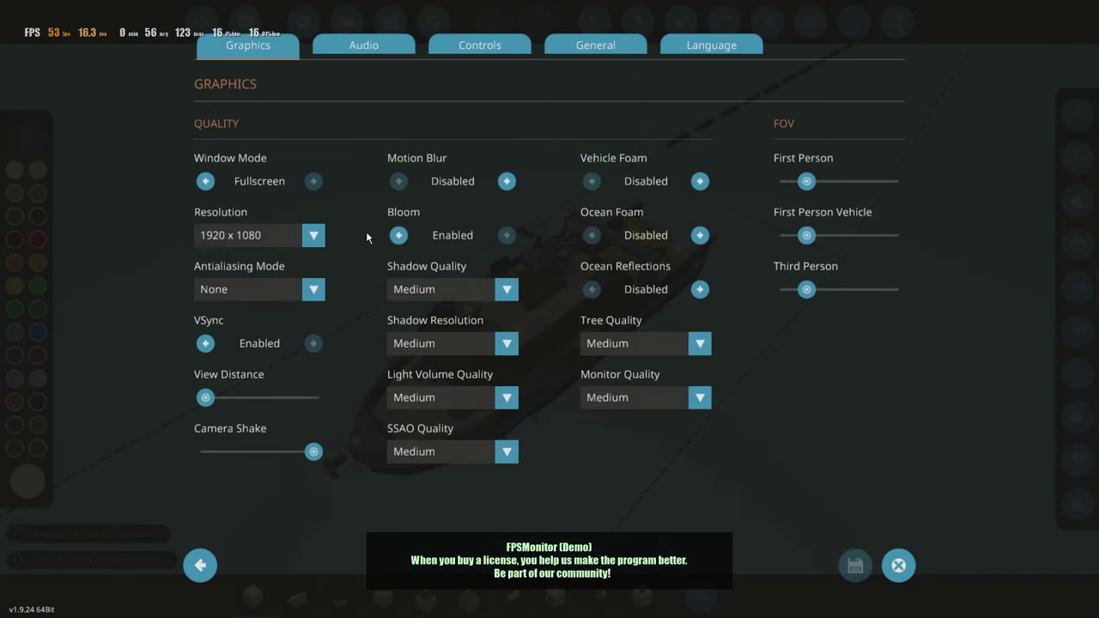
Set Shadow Quality, Light Volume Quality and SSAO Quality to Disabled in the graphics settings.
click(427, 283)
click(439, 319)
click(430, 396)
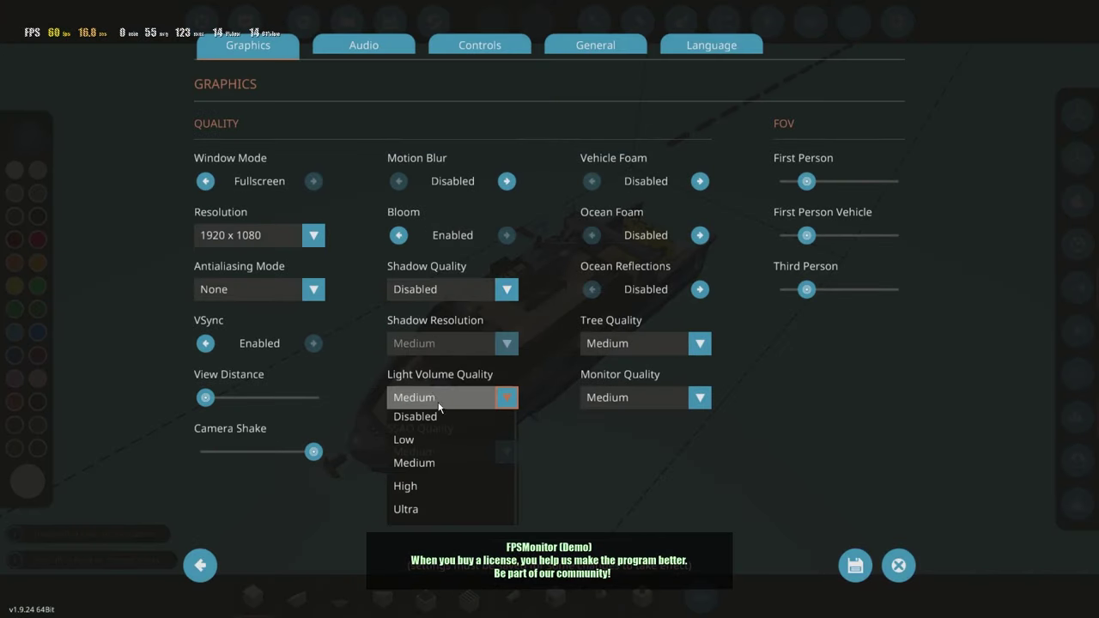
click(416, 417)
click(442, 459)
click(403, 475)
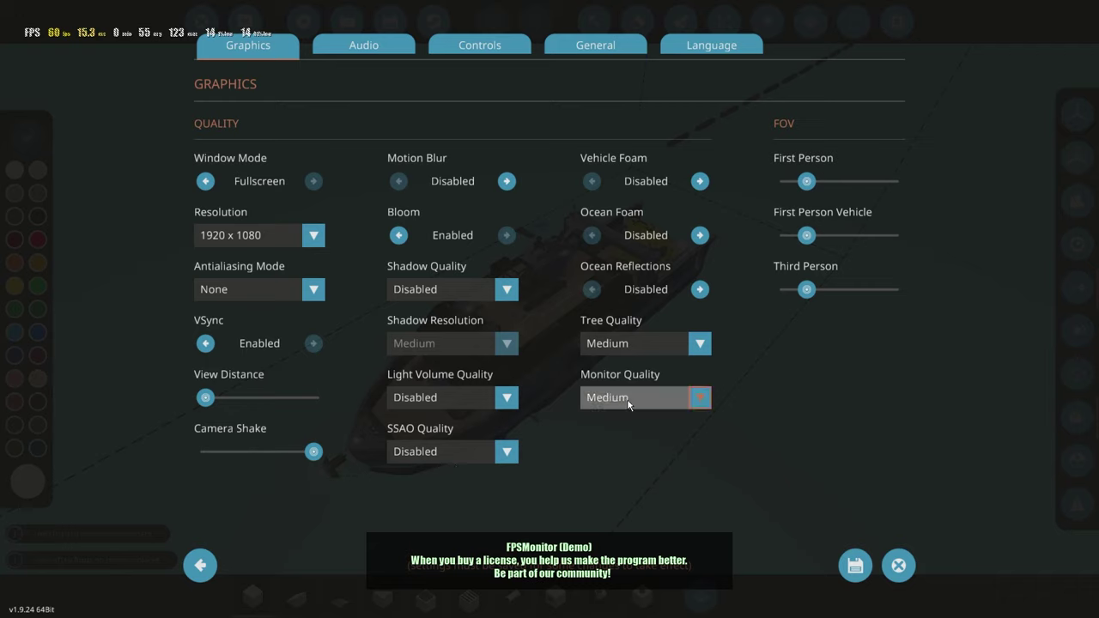
Set Tree Quality and Monitor Quality to Low, disable Bloom, save, check the general settings, and return to the vehicle editor.
click(614, 344)
click(618, 397)
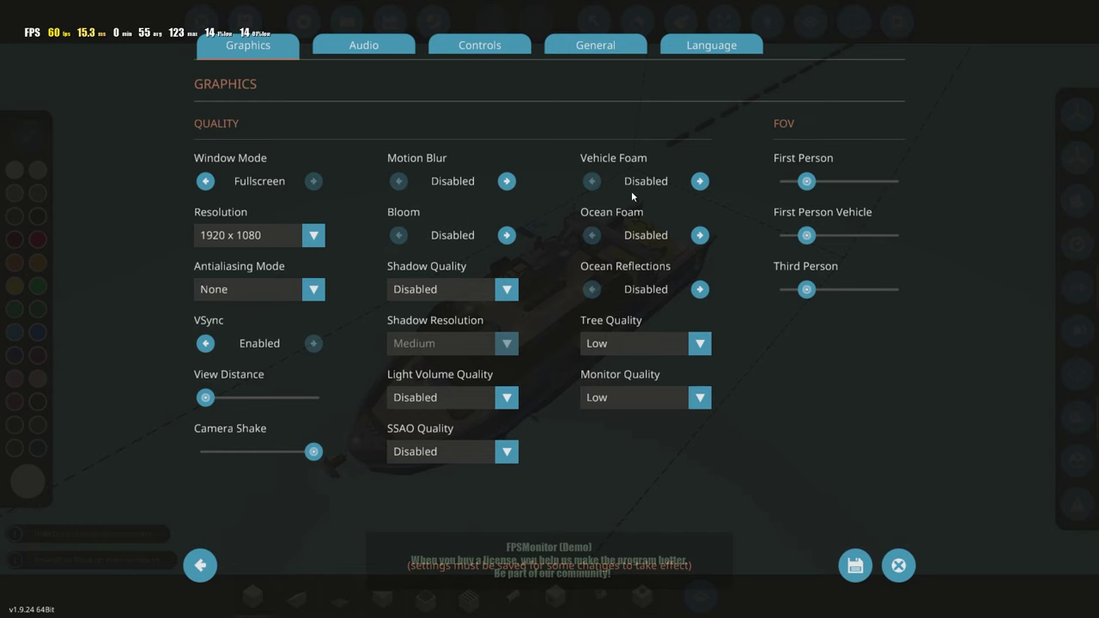
click(572, 52)
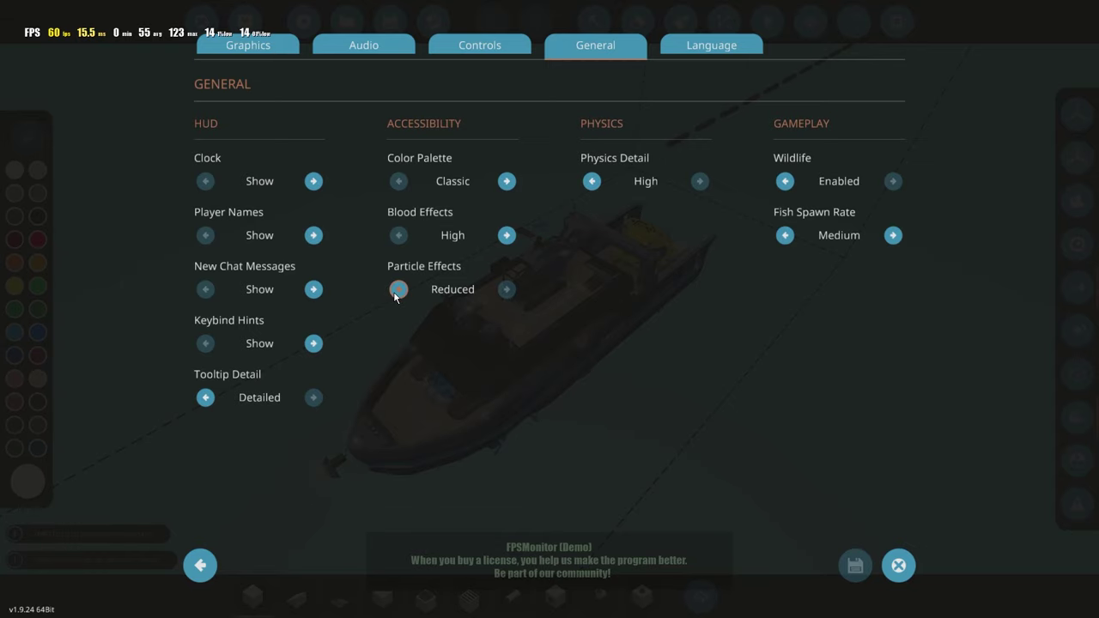
click(246, 47)
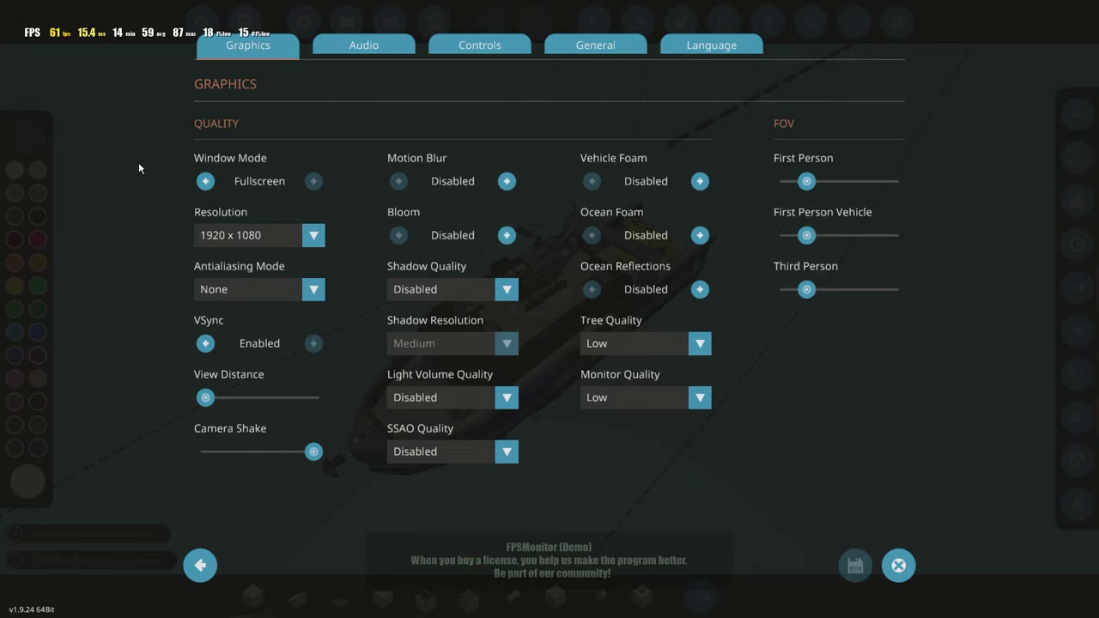
key(Escape)
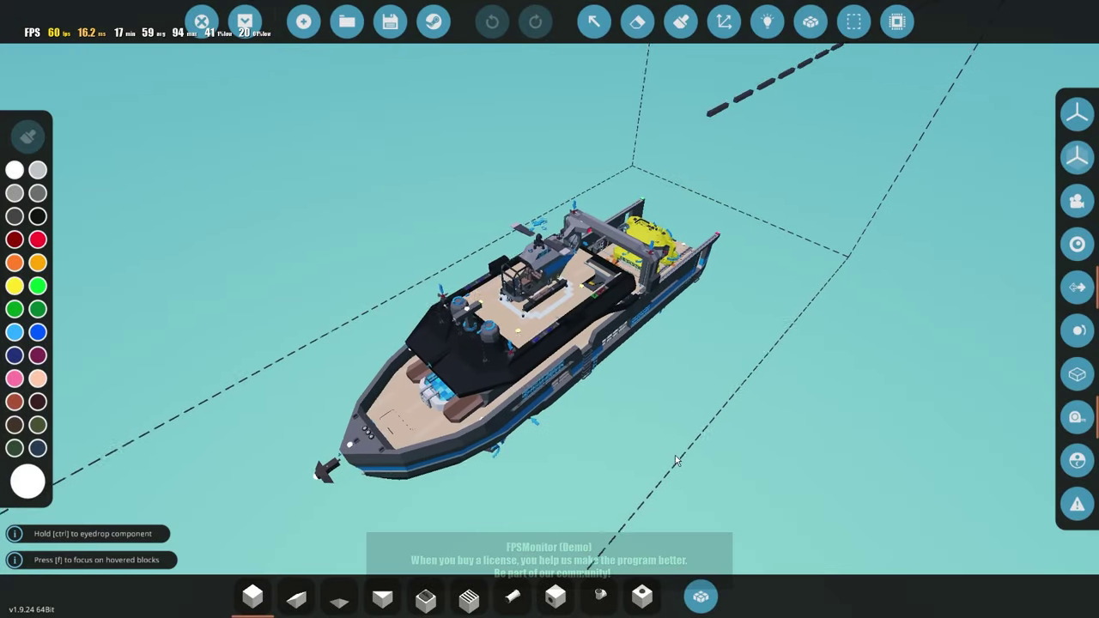
Inspect the RSV Anvik's bow, covered aft seating area and helideck in the vehicle editor.
key(w)
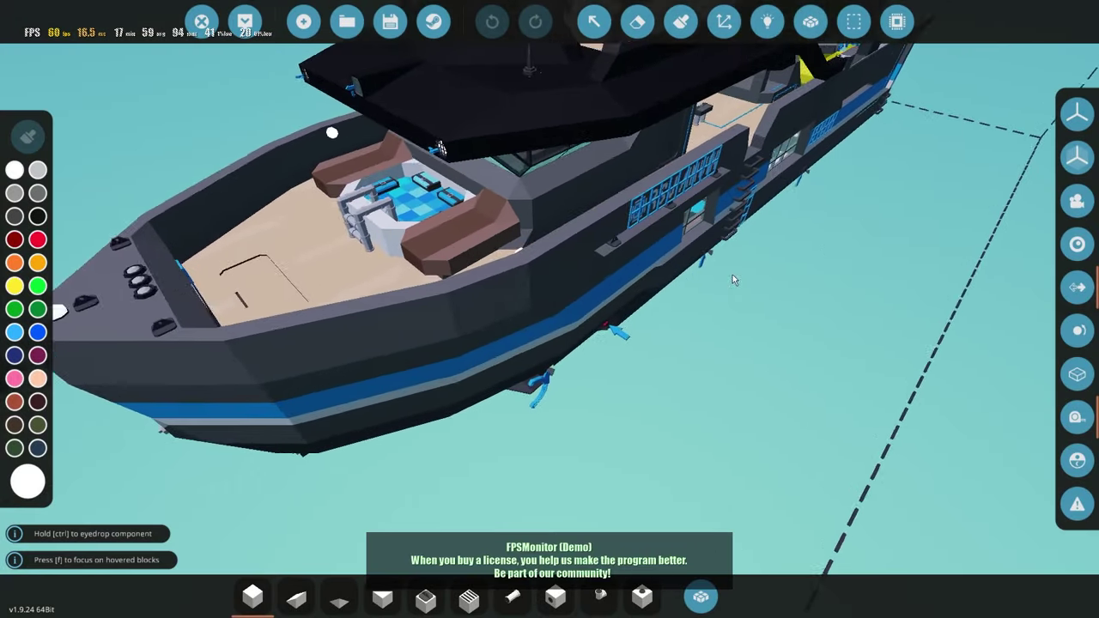
key(w)
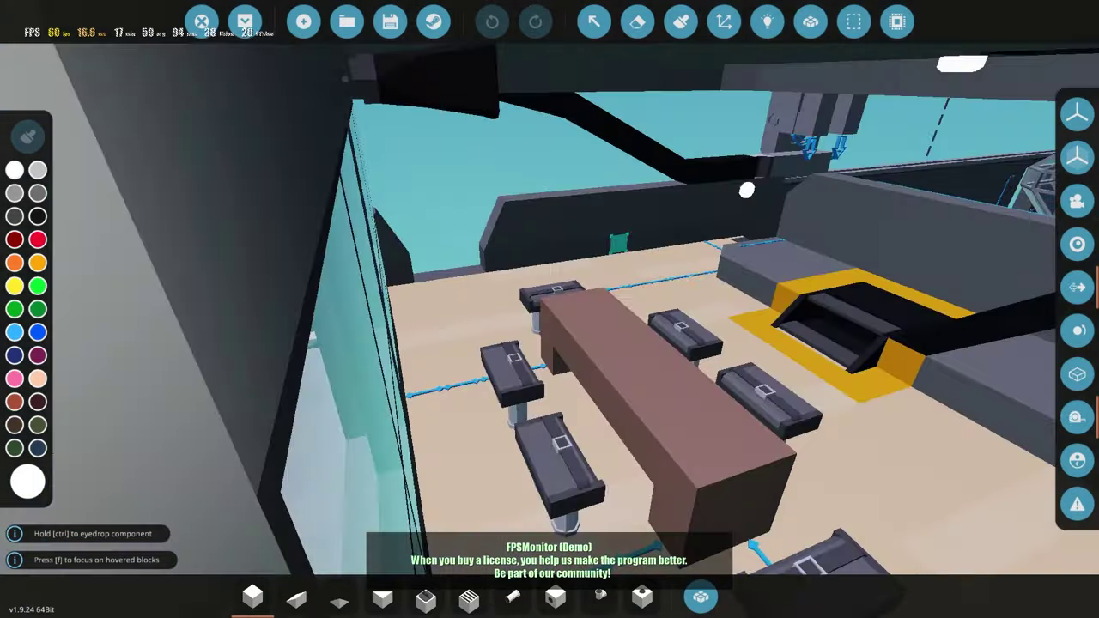
key(s)
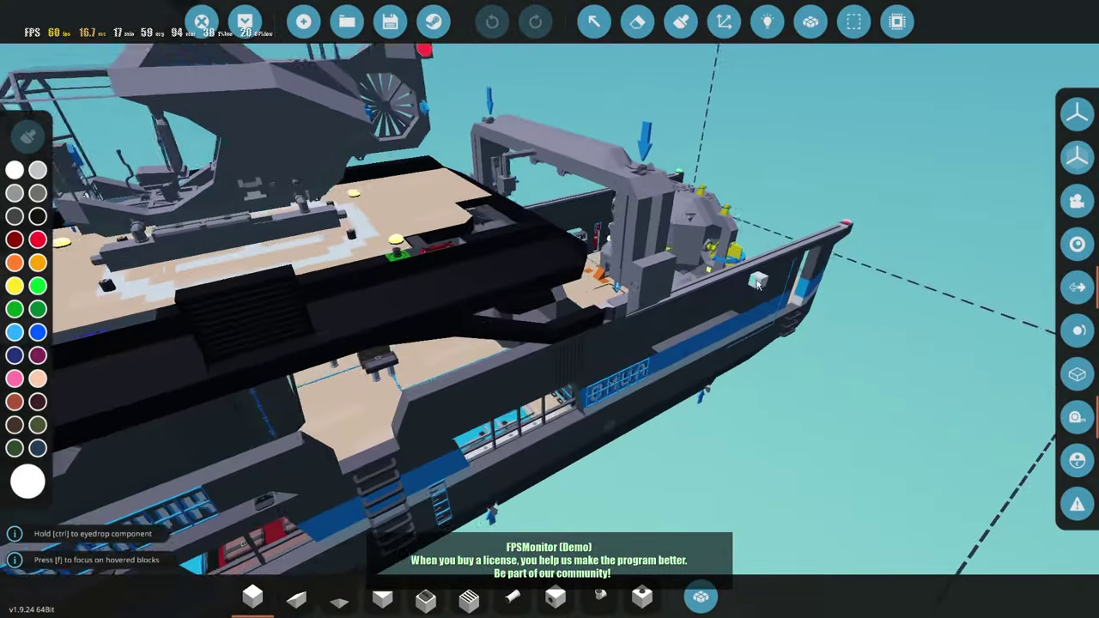
key(s)
key(w)
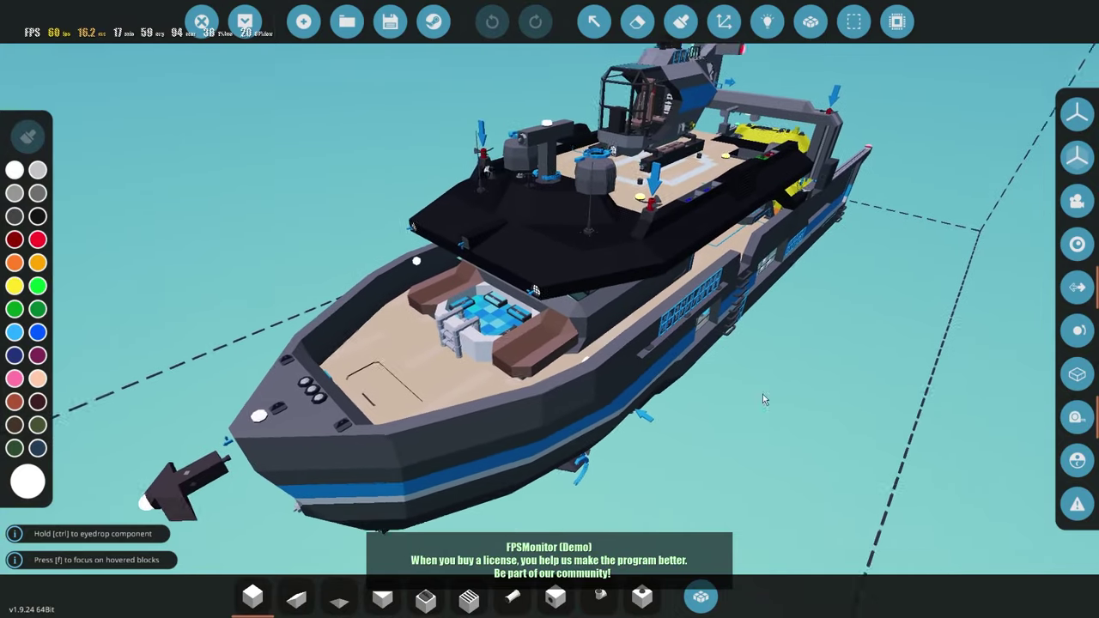
key(w)
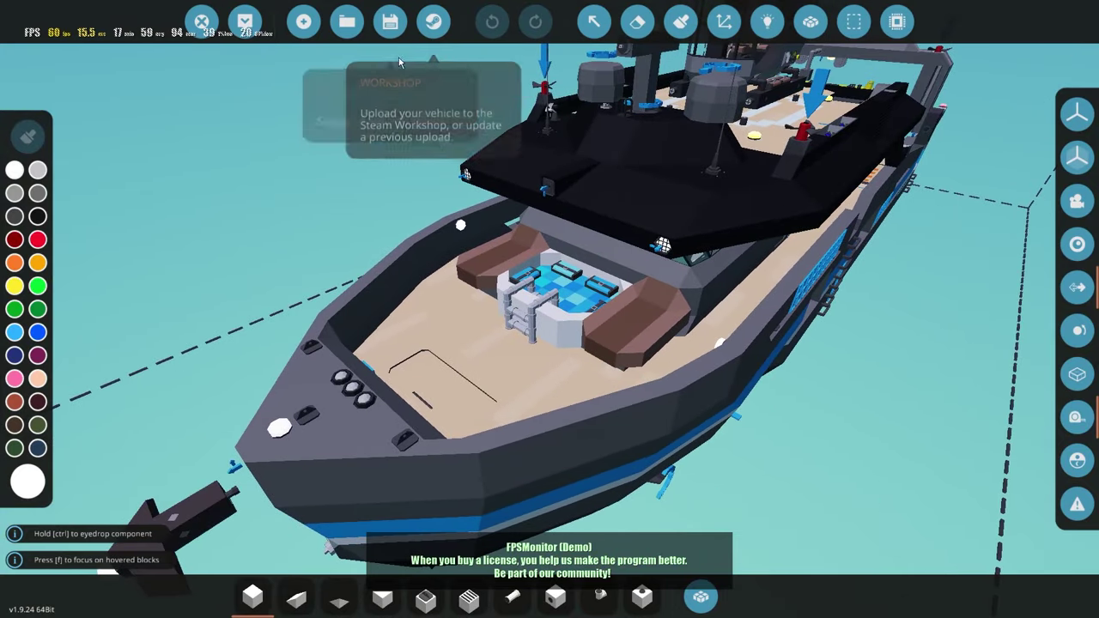
Set Shadow Quality to Medium, save the graphics settings, and examine the shadows on the RSV Anvik's foredeck and side deck.
key(Escape)
click(510, 141)
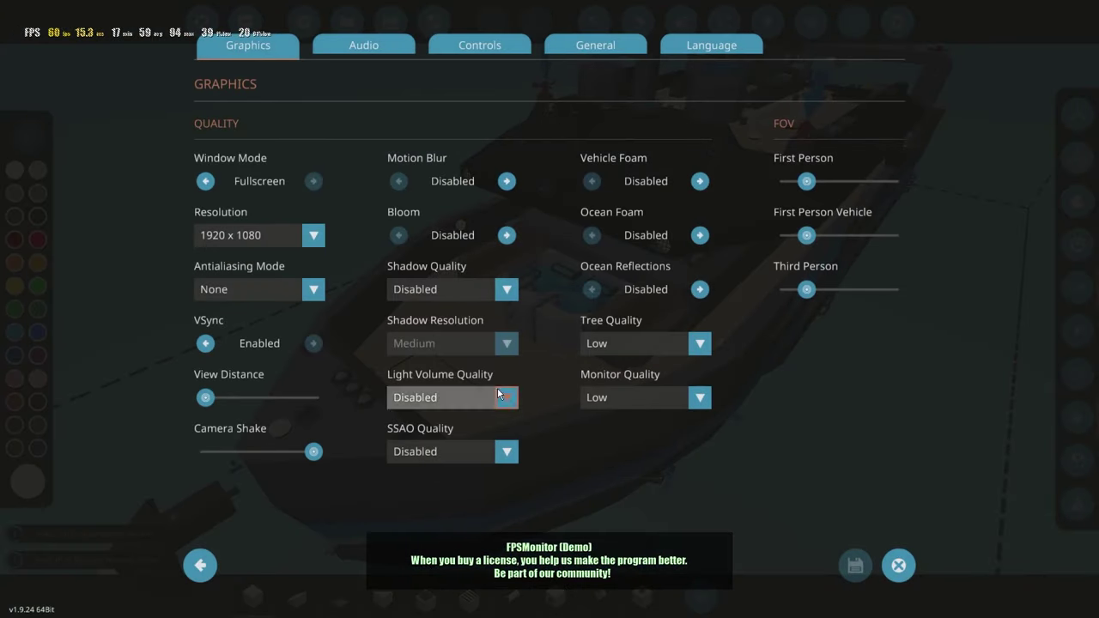
click(458, 296)
click(429, 351)
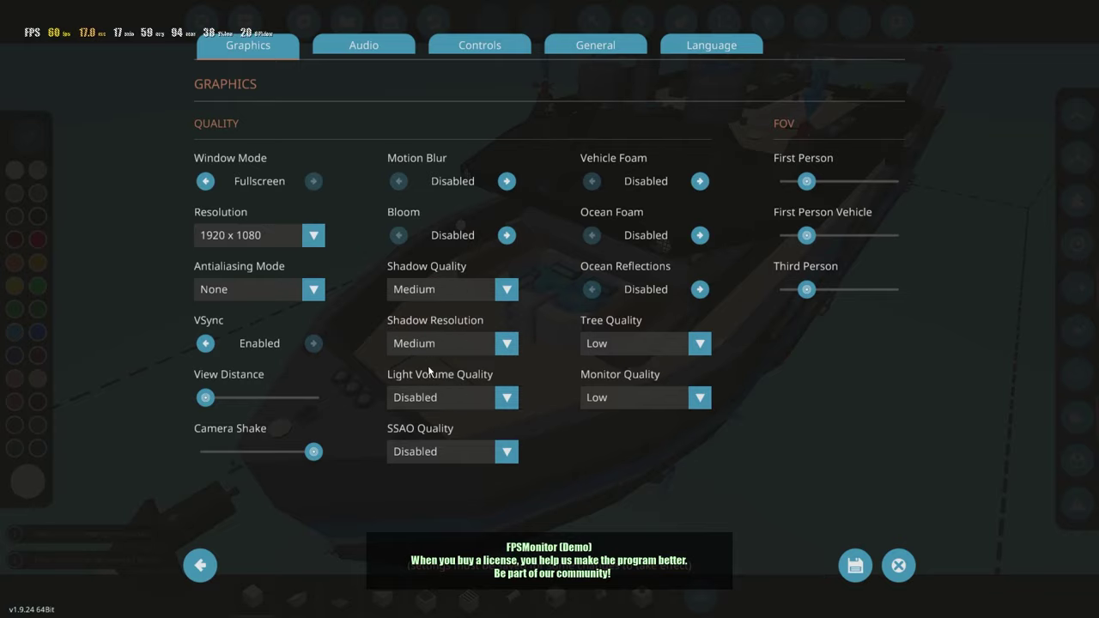
click(850, 579)
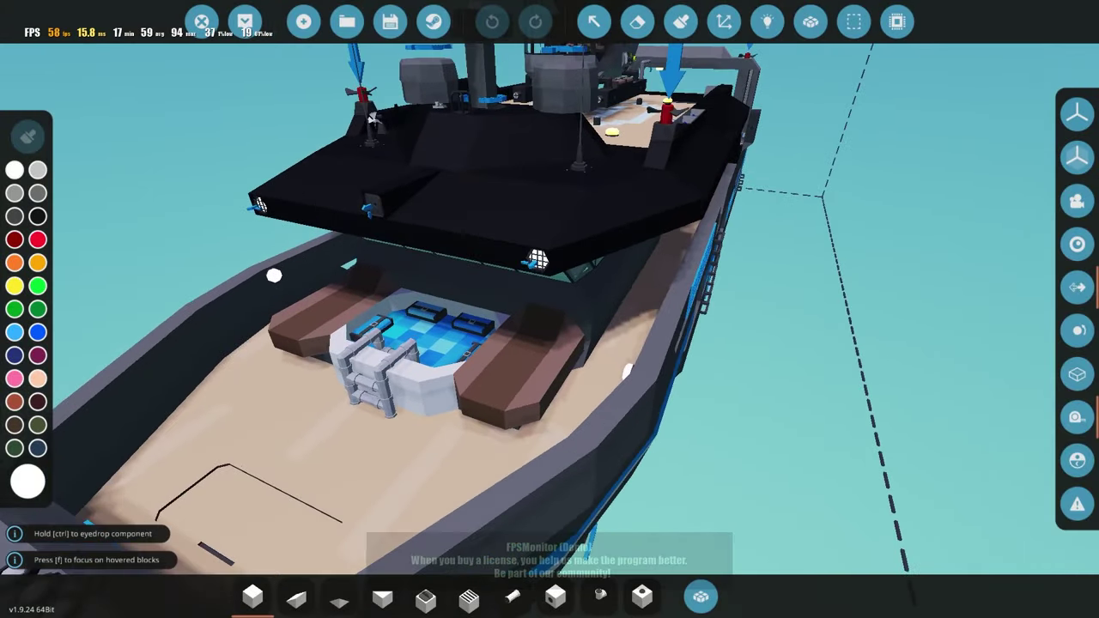
key(w)
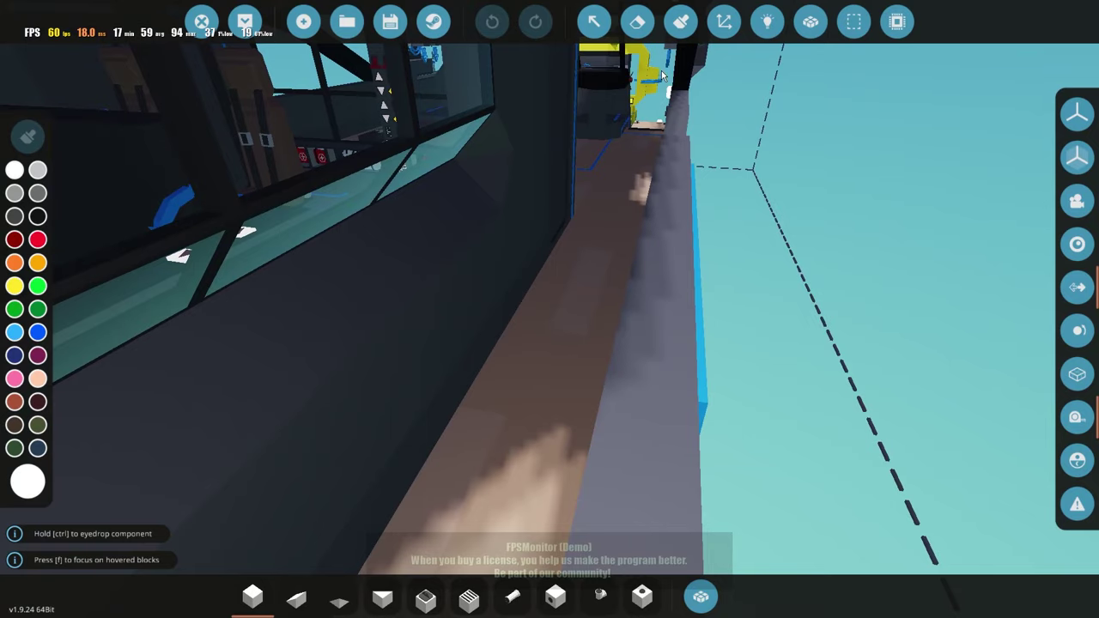
Set Shadow Quality back to Disabled, save the graphics settings, and return to the RSV Anvik's side deck.
key(Escape)
click(513, 139)
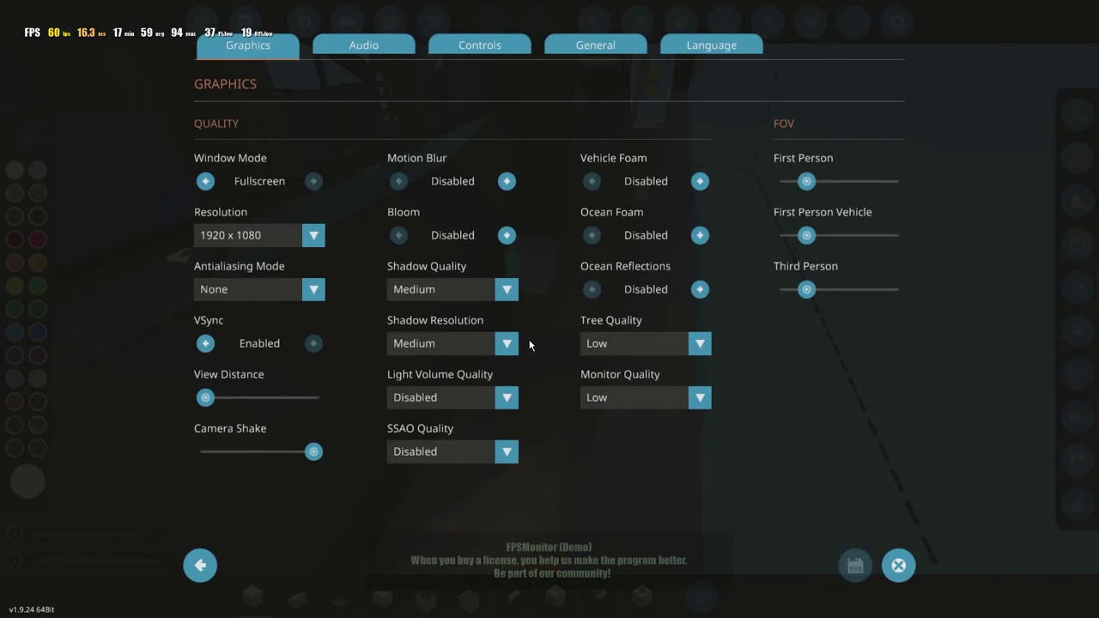
click(410, 290)
click(412, 309)
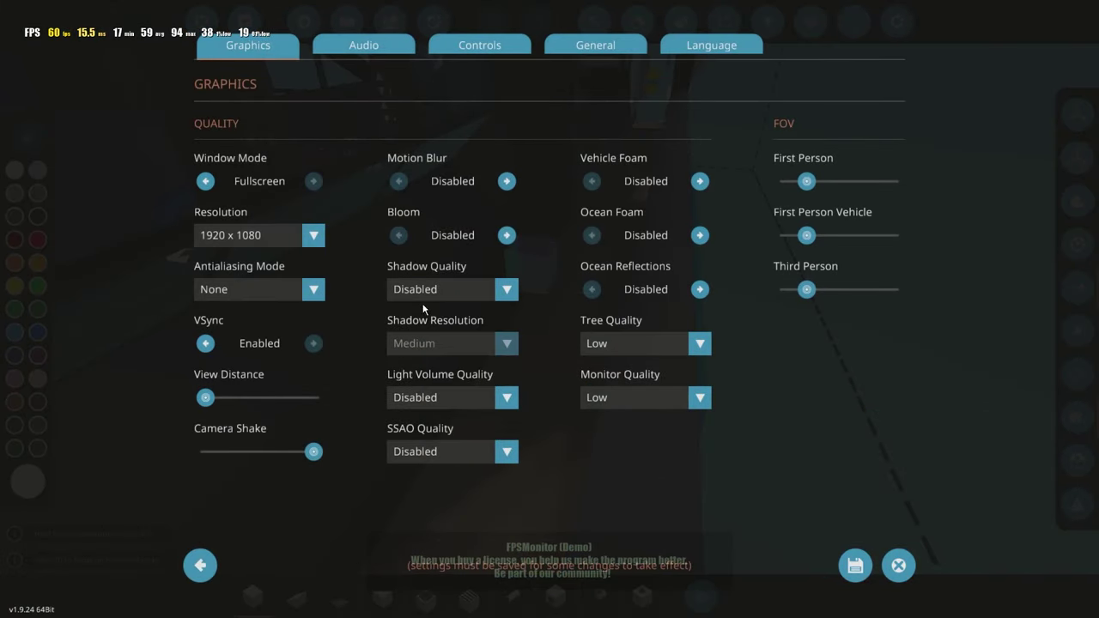
click(860, 561)
key(Escape)
key(w)
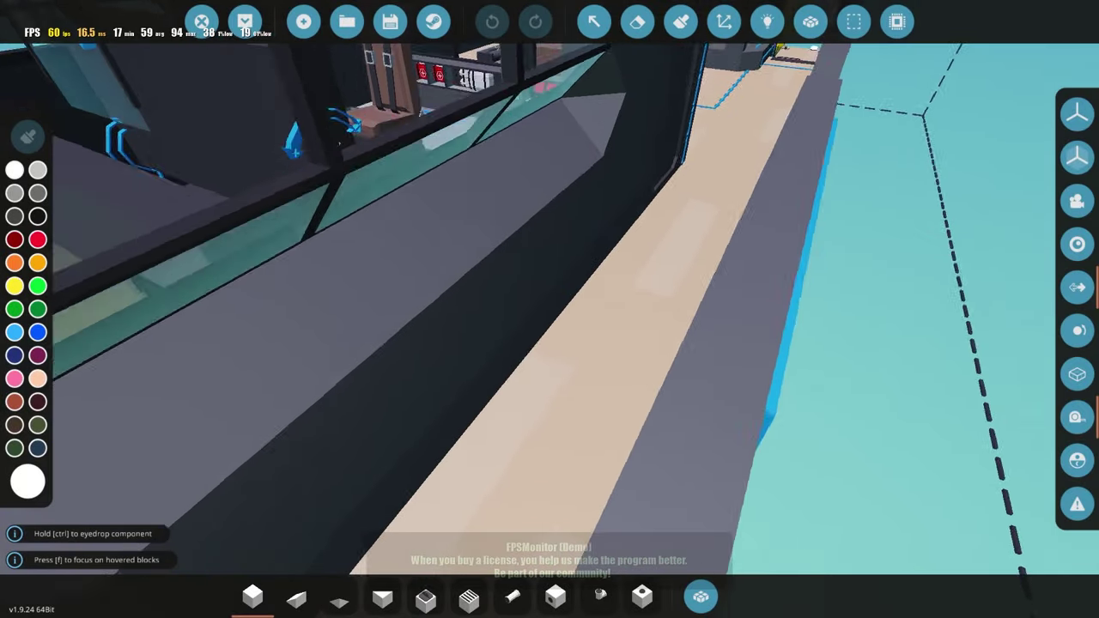
Show the editor grid lines, inspect the RSV Anvik's seating area and exterior with them, and hide them again.
click(1073, 385)
key(s)
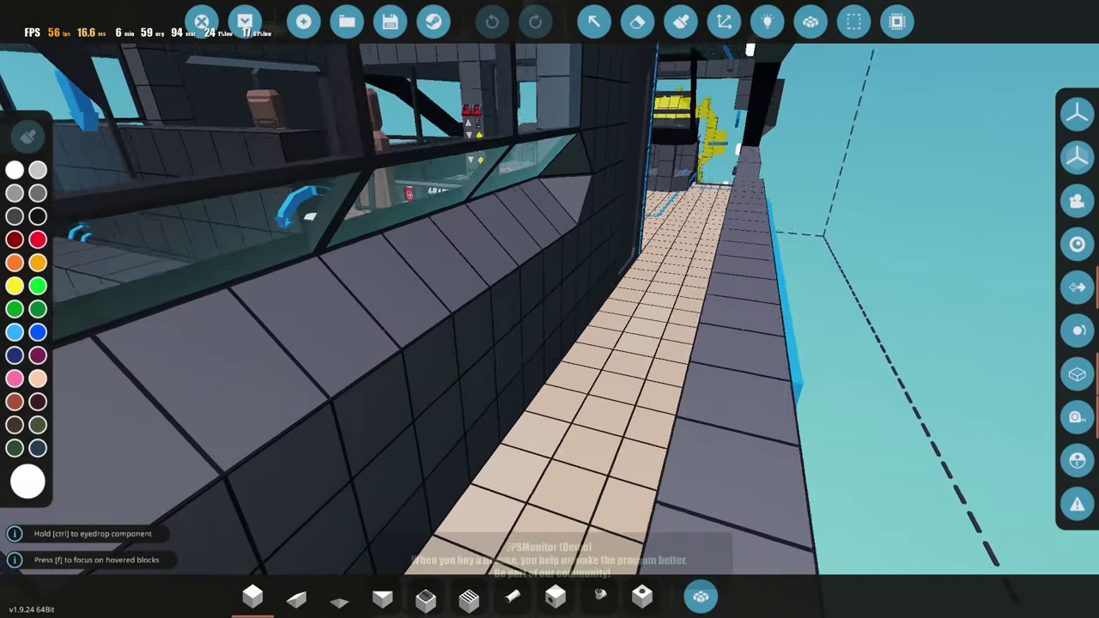
key(d)
key(w)
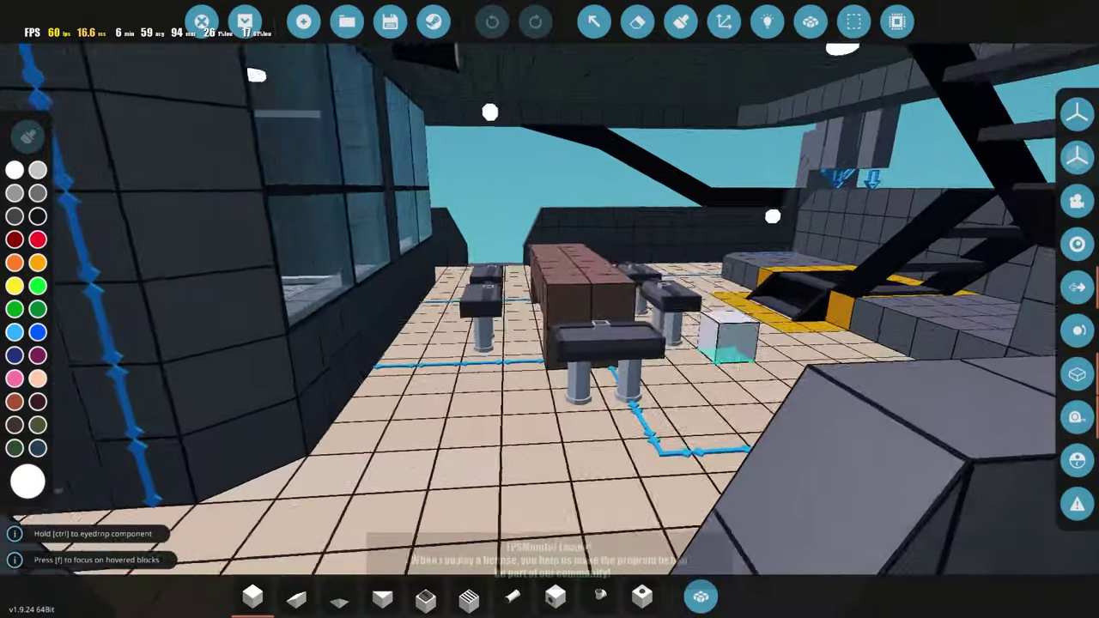
key(a)
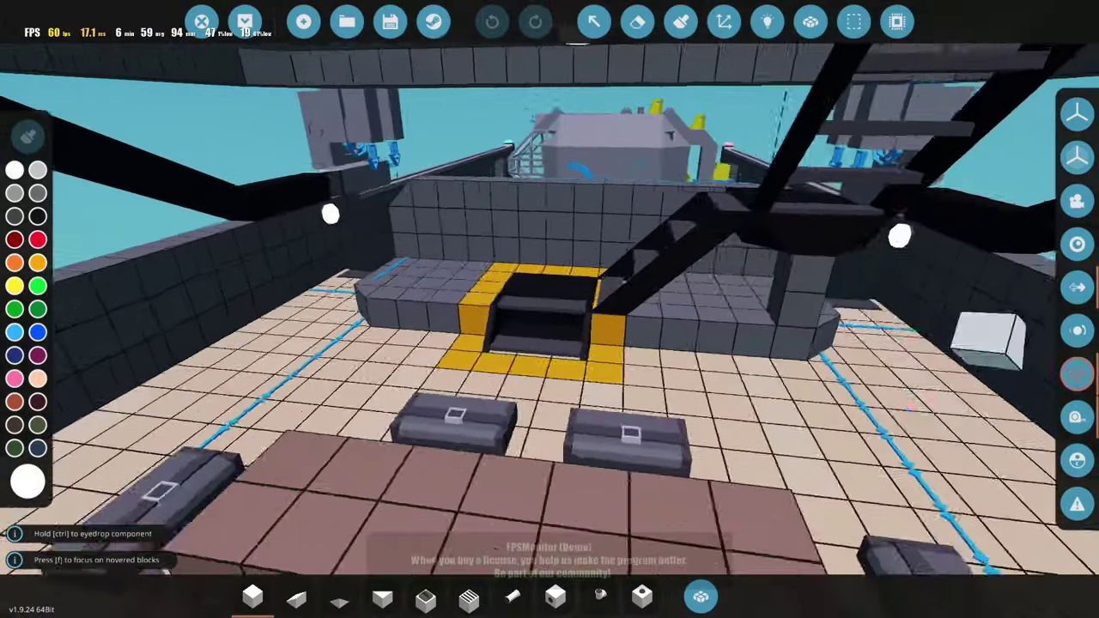
key(s)
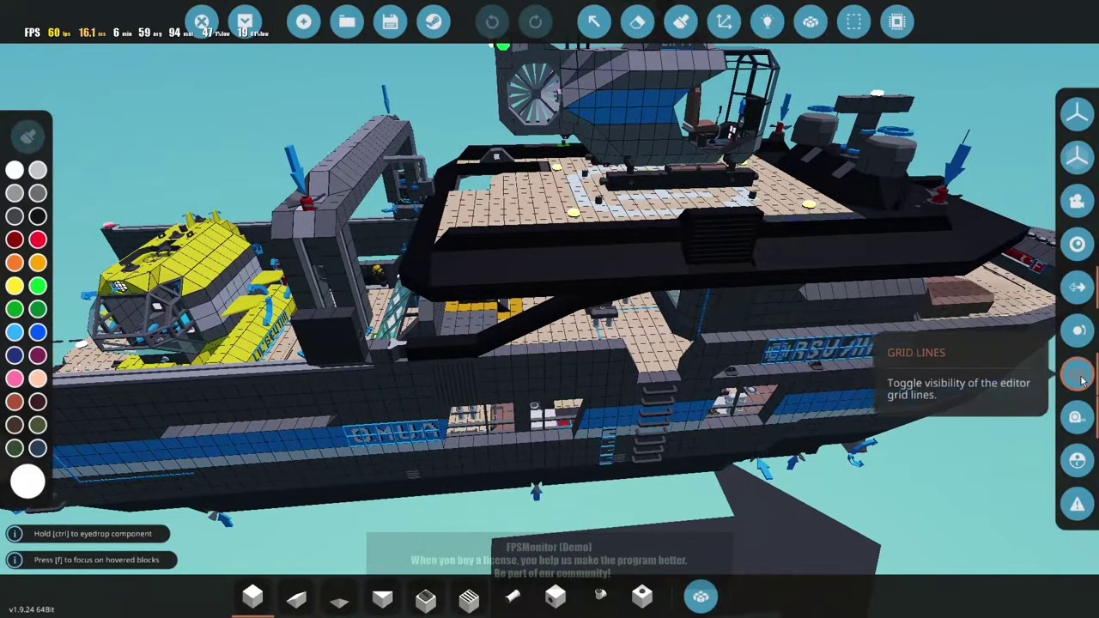
click(1077, 375)
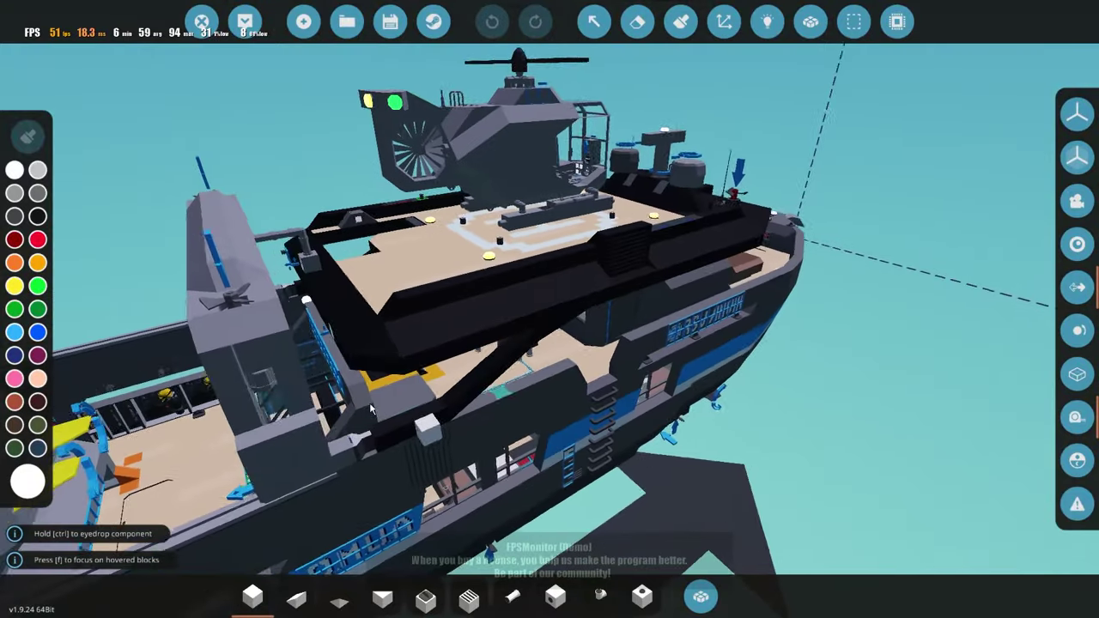
Search the saved vehicles for "coch" and load the MV Cochrane V5 Update into the editor.
click(352, 28)
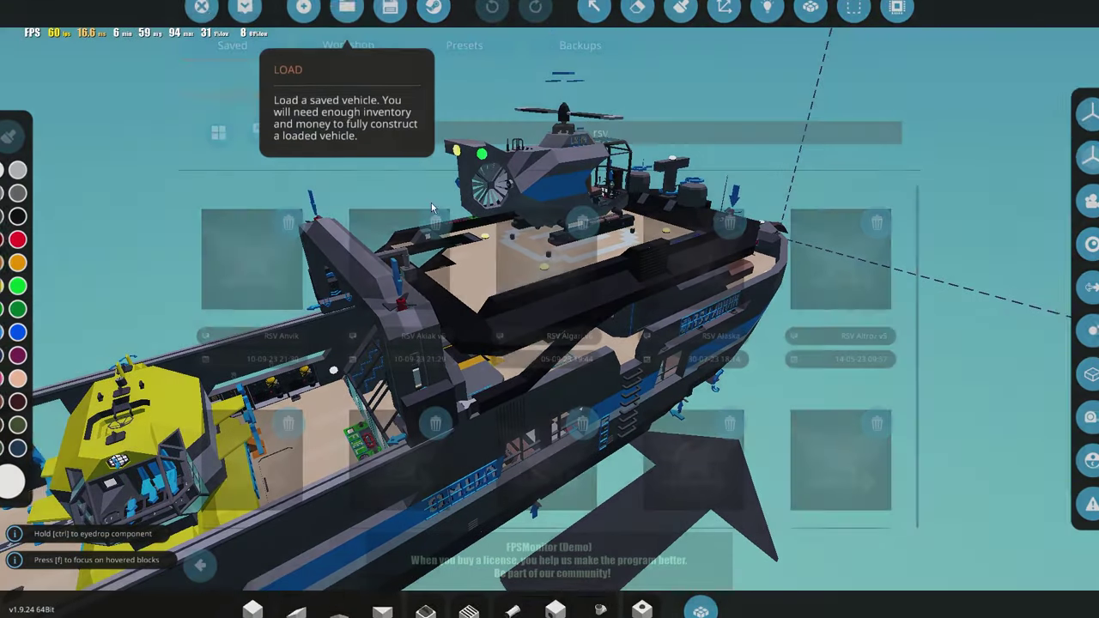
click(559, 140)
text(coch)
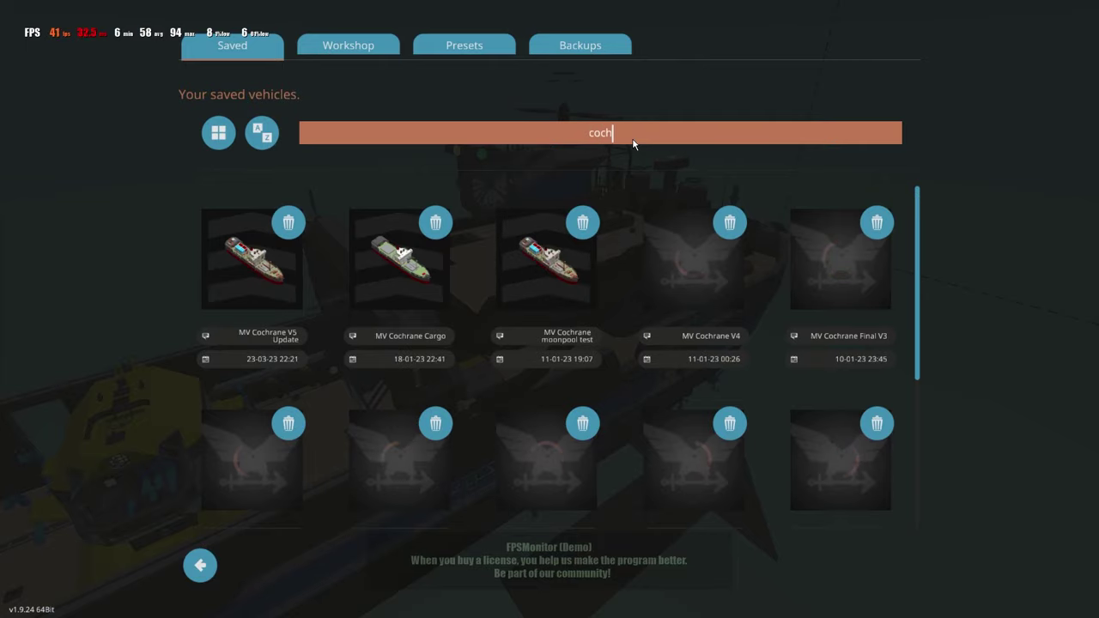
click(212, 263)
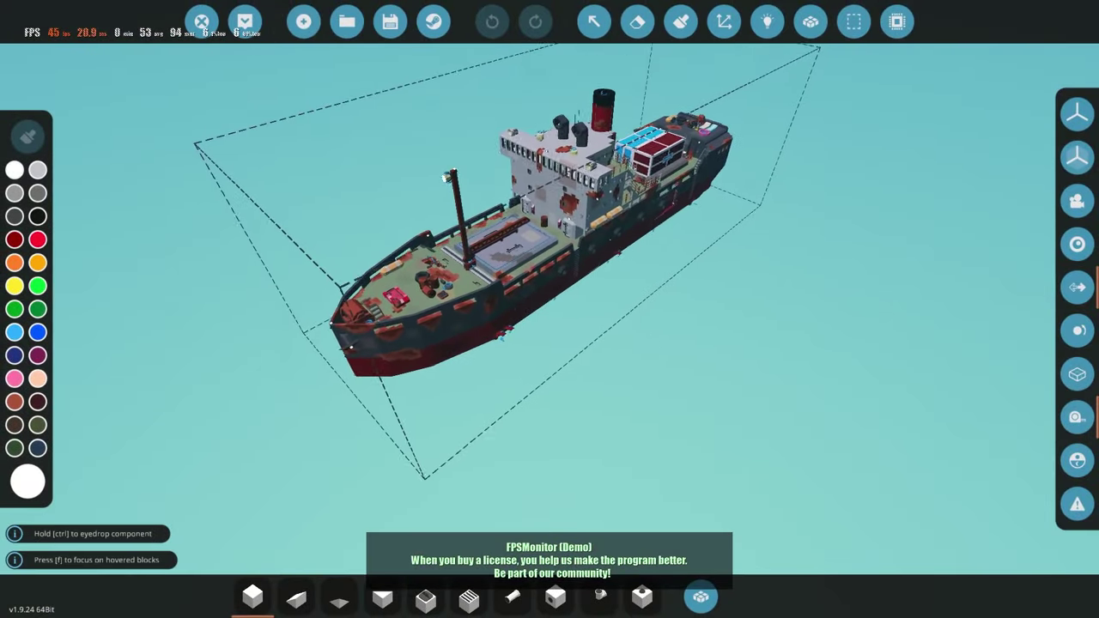
Inspect the MV Cochrane's superstructure, its logic connections in the logic view, and the cargo containers on its aft deck.
key(w)
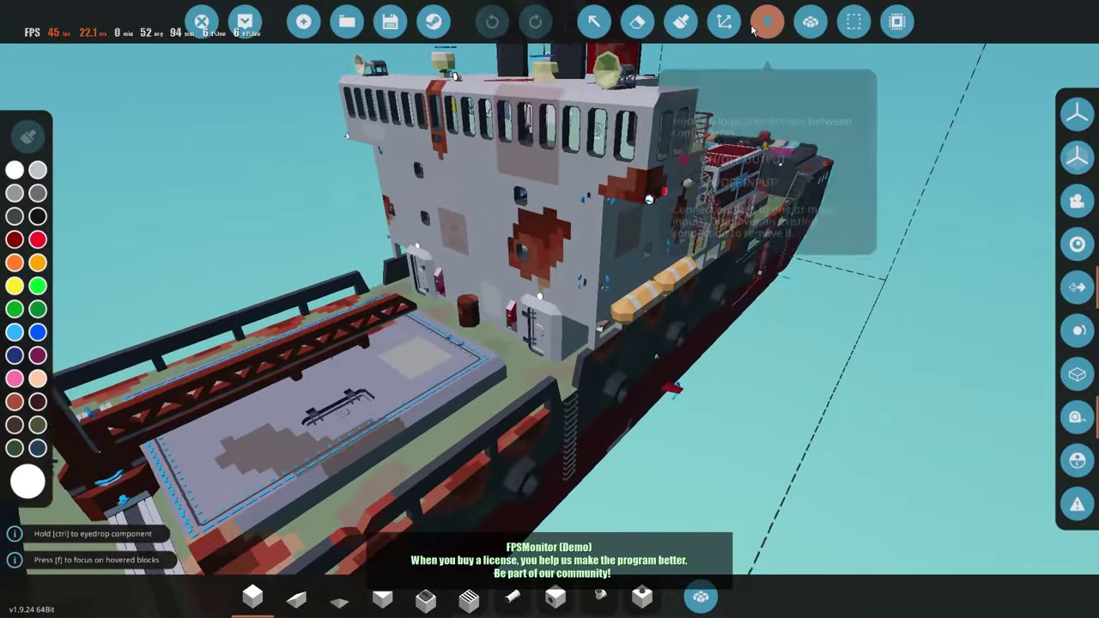
click(755, 26)
key(w)
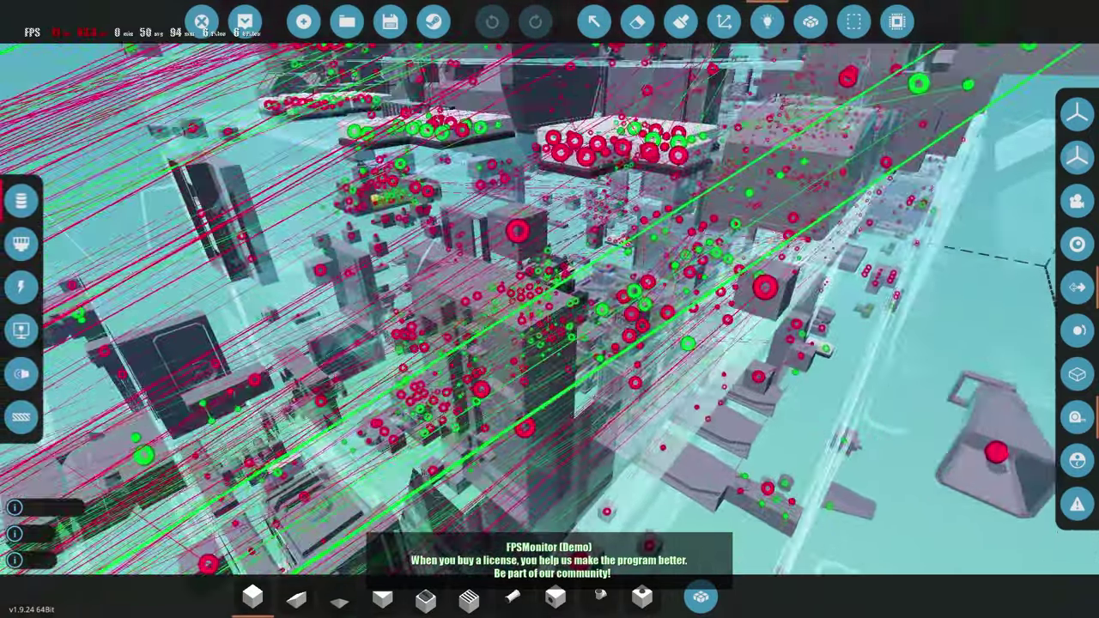
key(w)
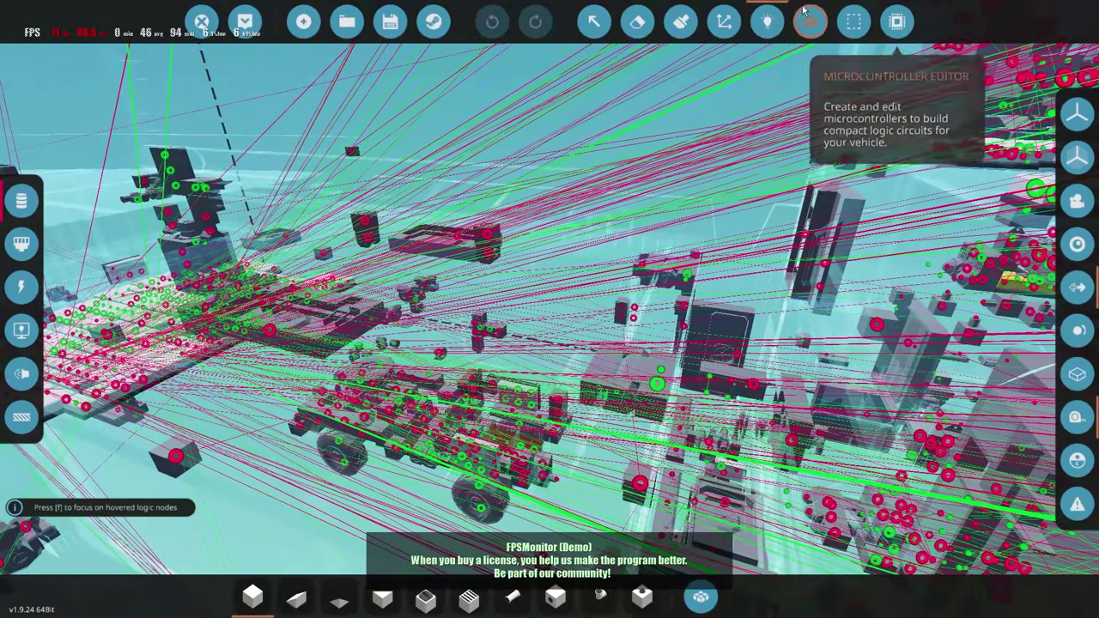
click(681, 22)
key(s)
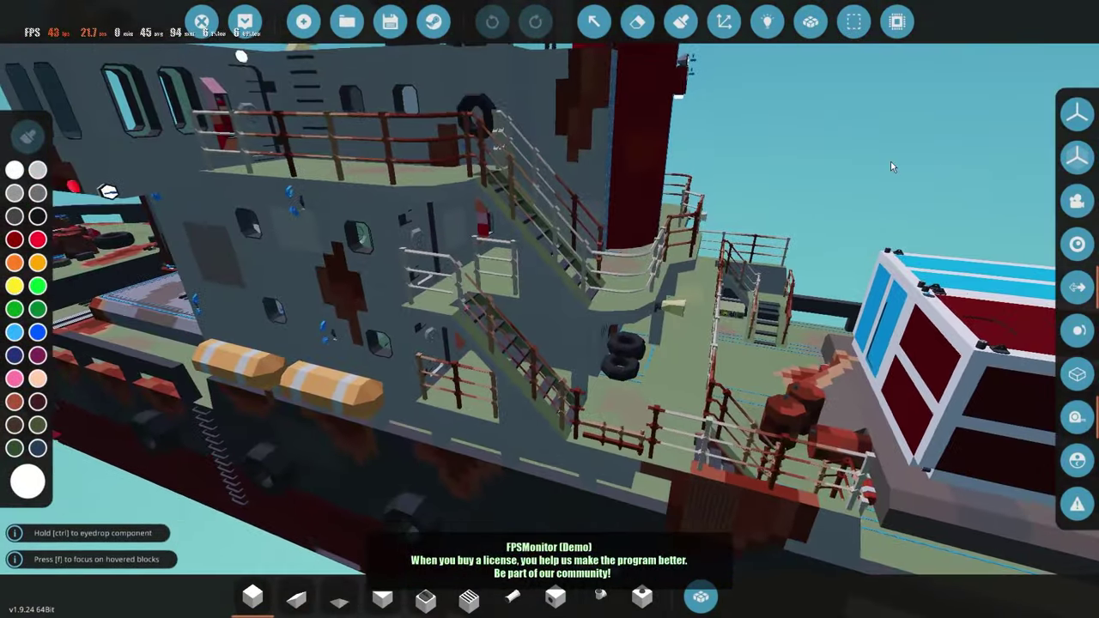
key(d)
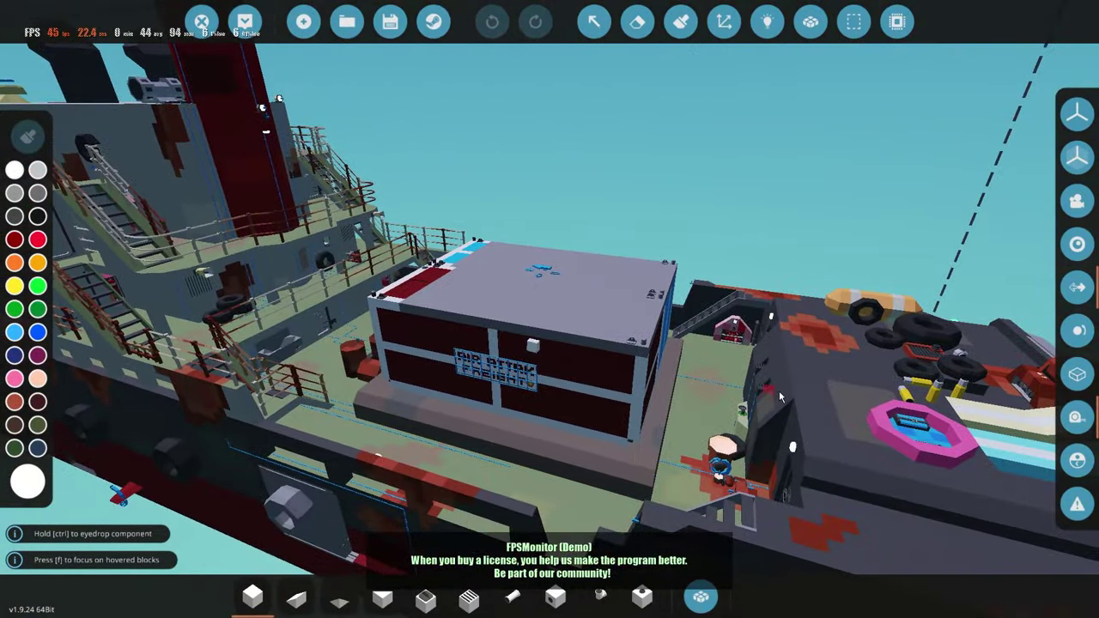
drag(780, 397, 724, 381)
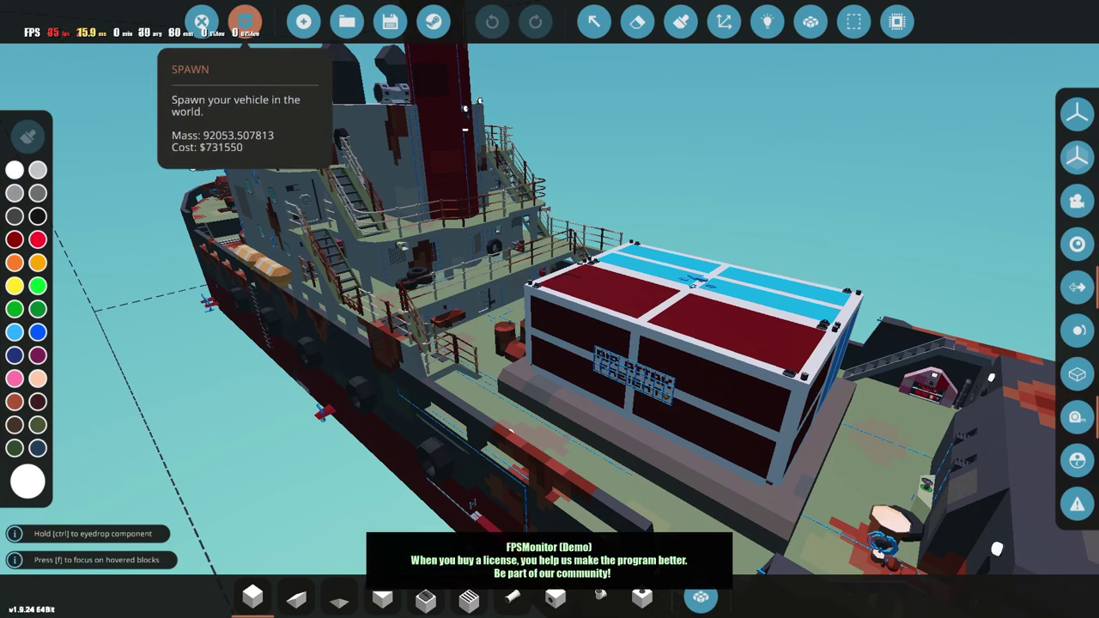
Spawn the MV Cochrane in the world and run along the dock beside it in third-person view.
click(244, 21)
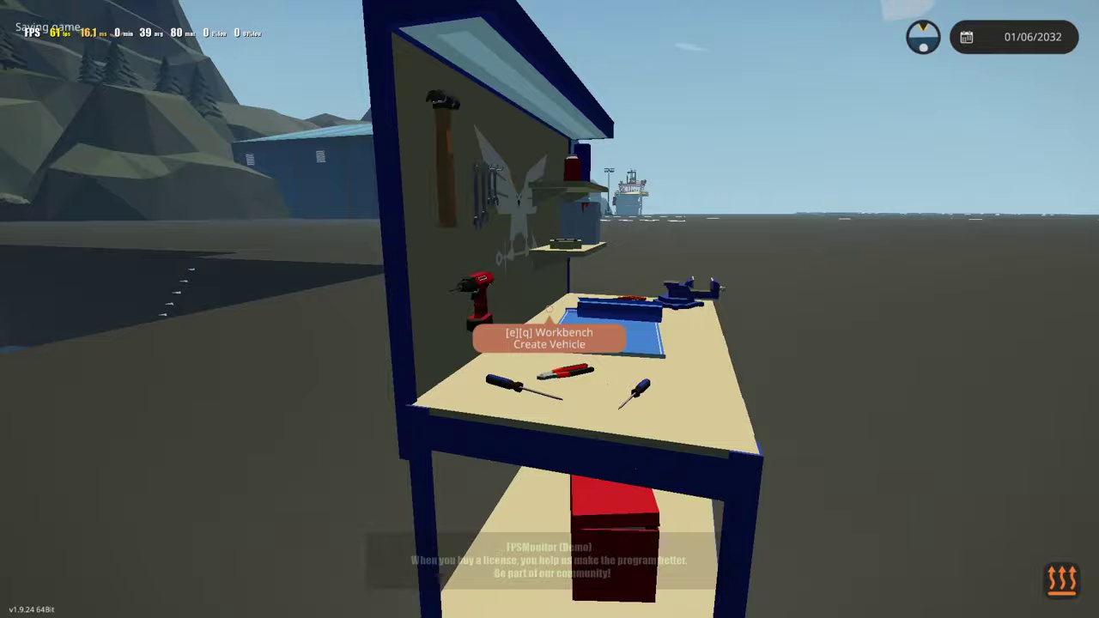
key(Tab)
key(w)
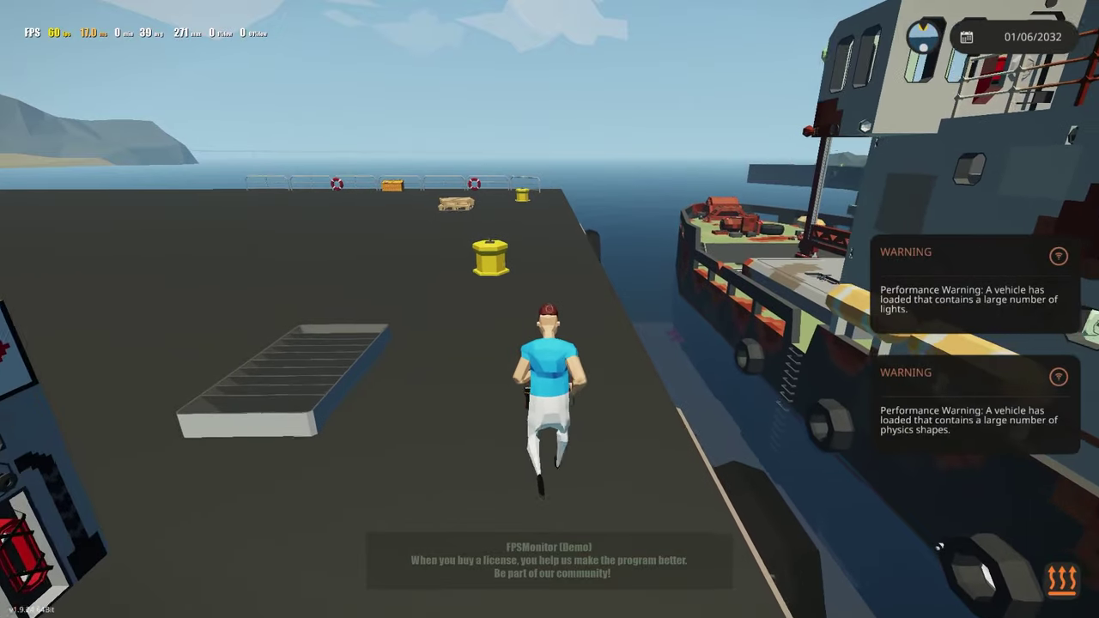
key(a)
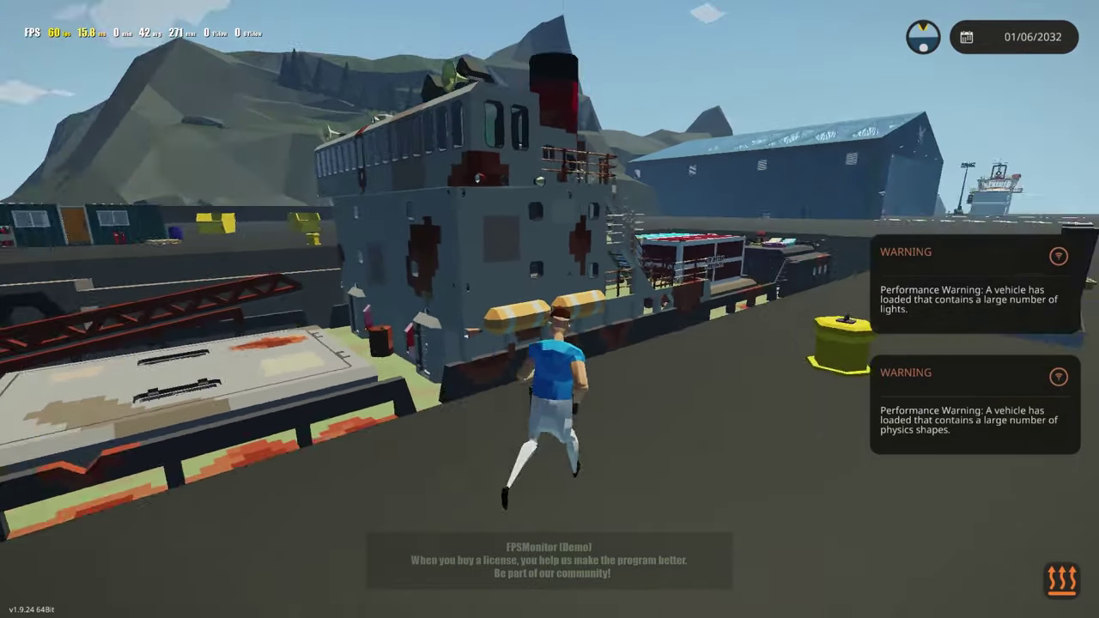
Review the graphics settings, set Physics Detail to Low in the general settings and save.
key(w)
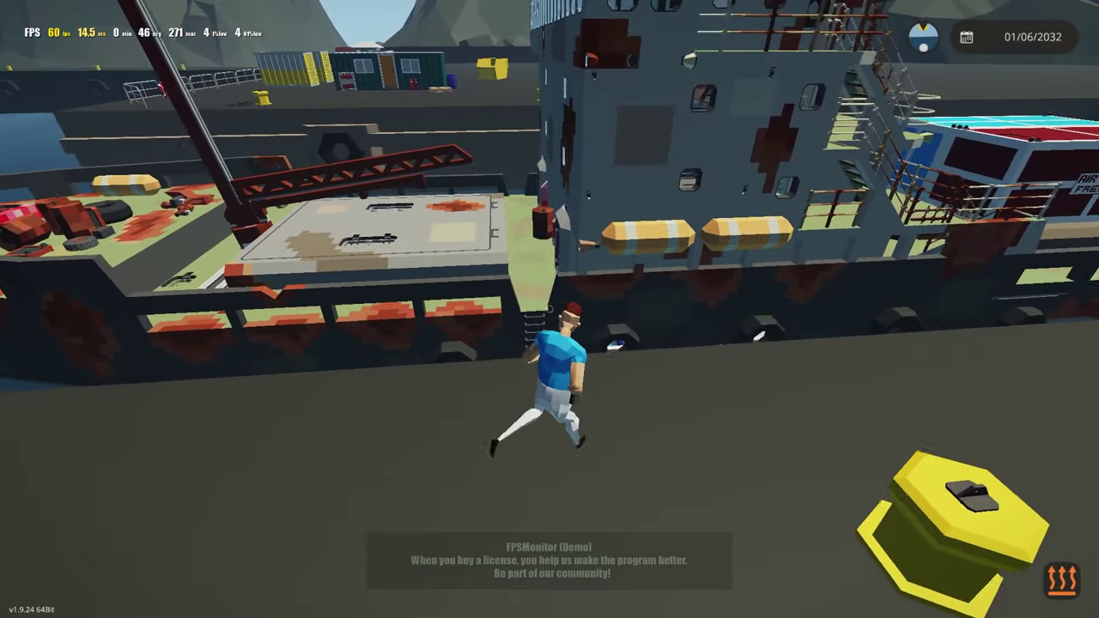
key(Escape)
click(512, 140)
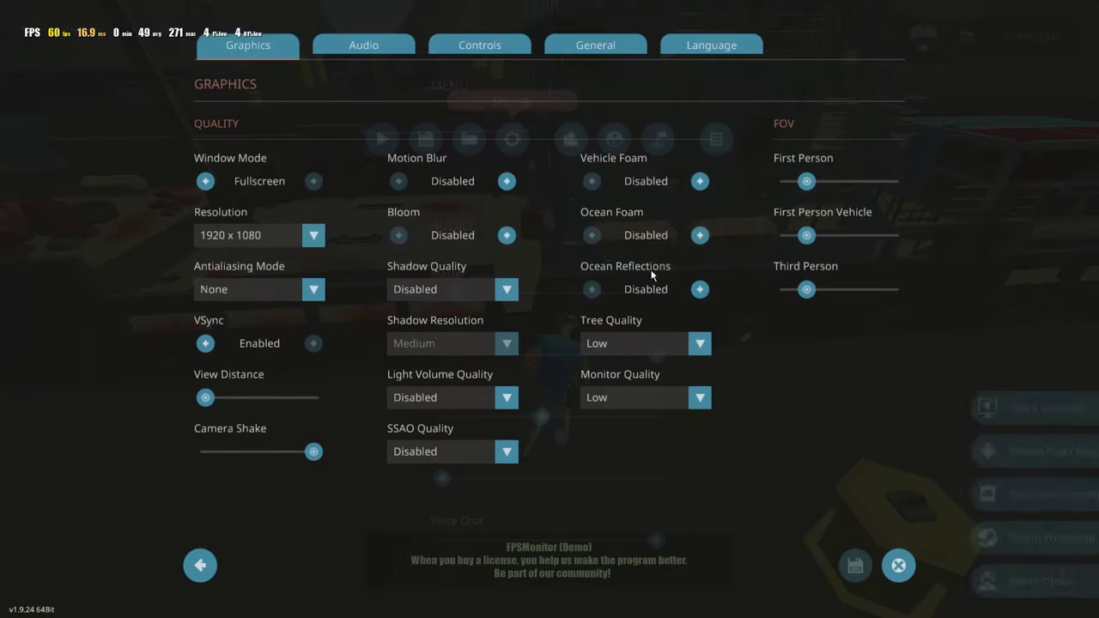
click(639, 52)
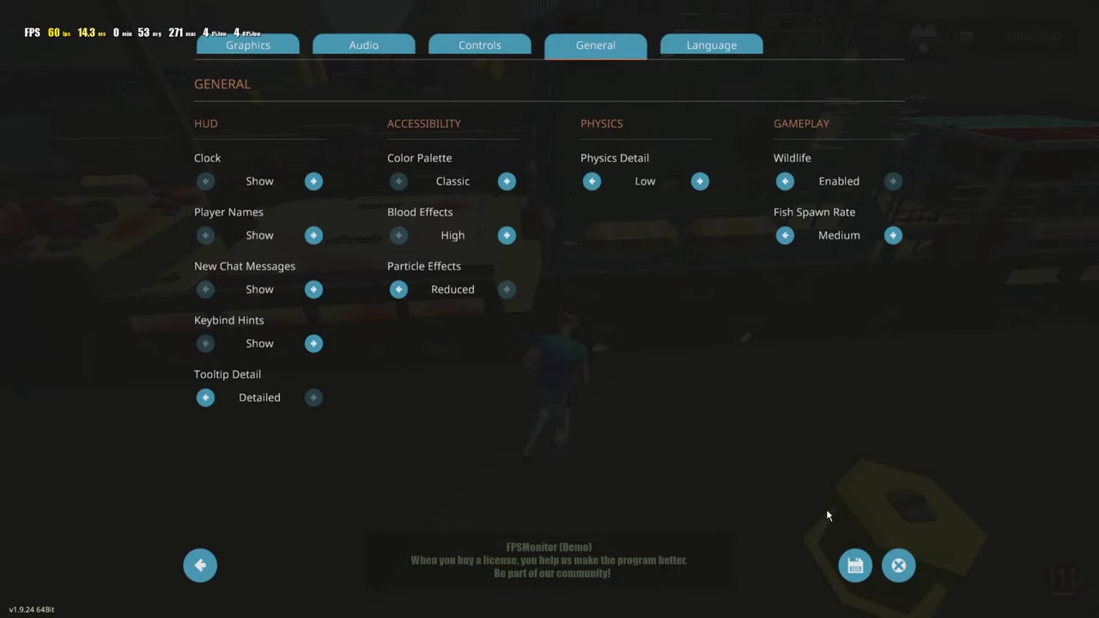
click(855, 566)
Walk along the dock beside the MV Cochrane and look over its superstructure, crane and foredeck.
key(w)
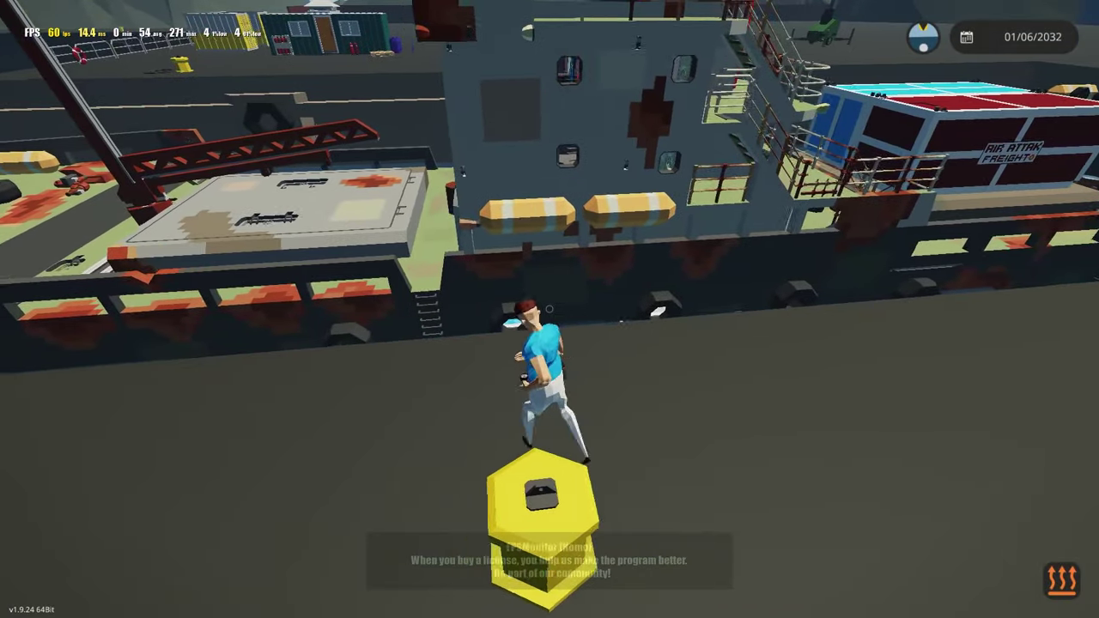
key(s)
key(d)
key(w)
key(s)
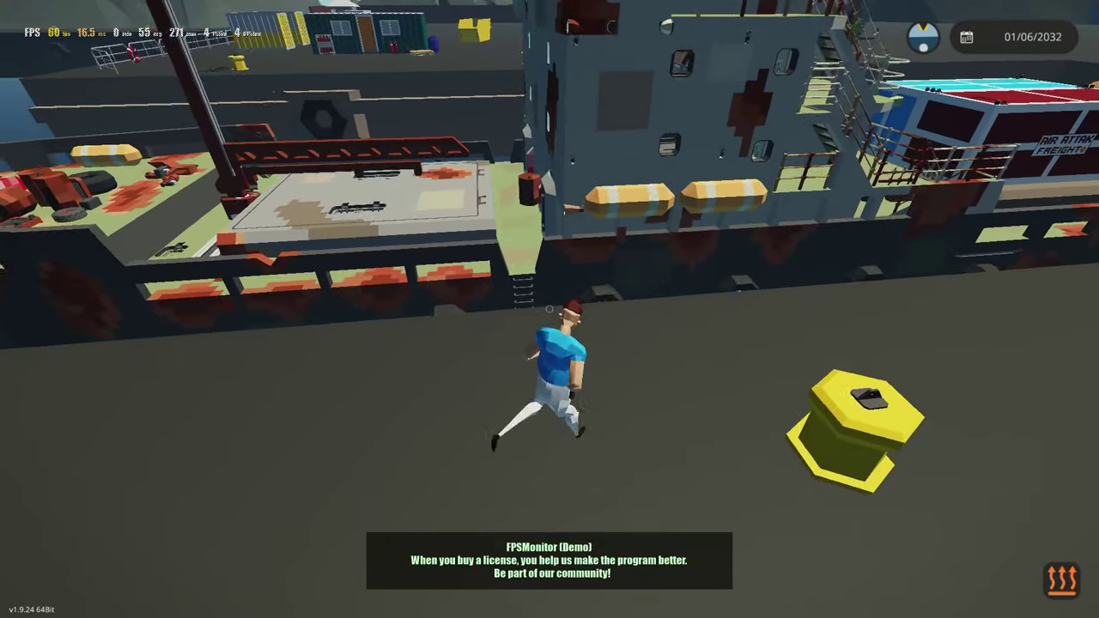
key(a)
key(w)
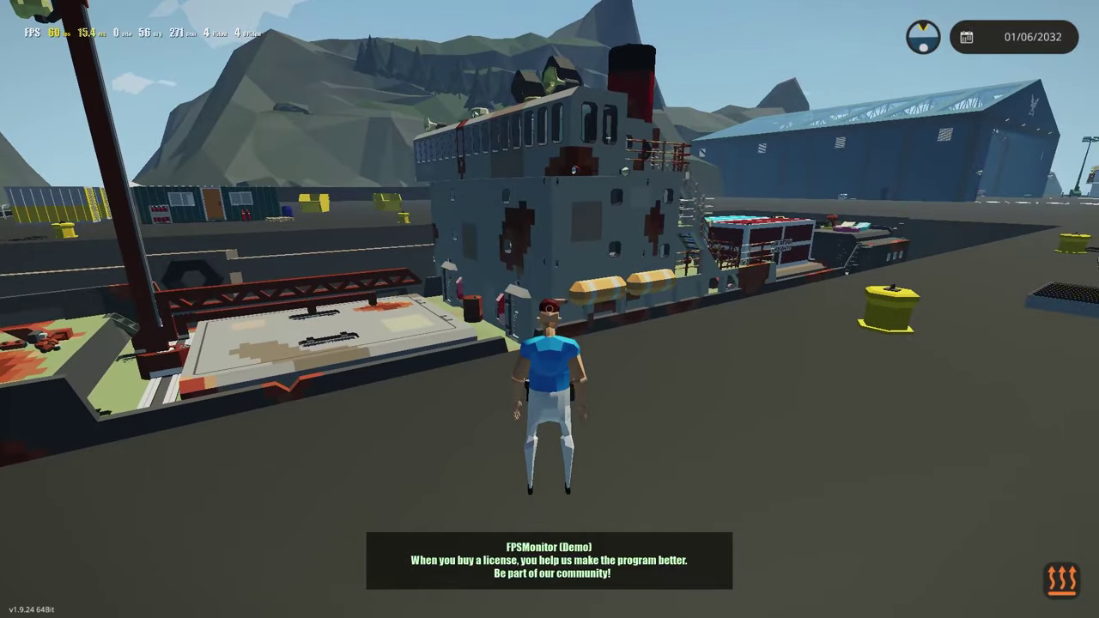
key(w)
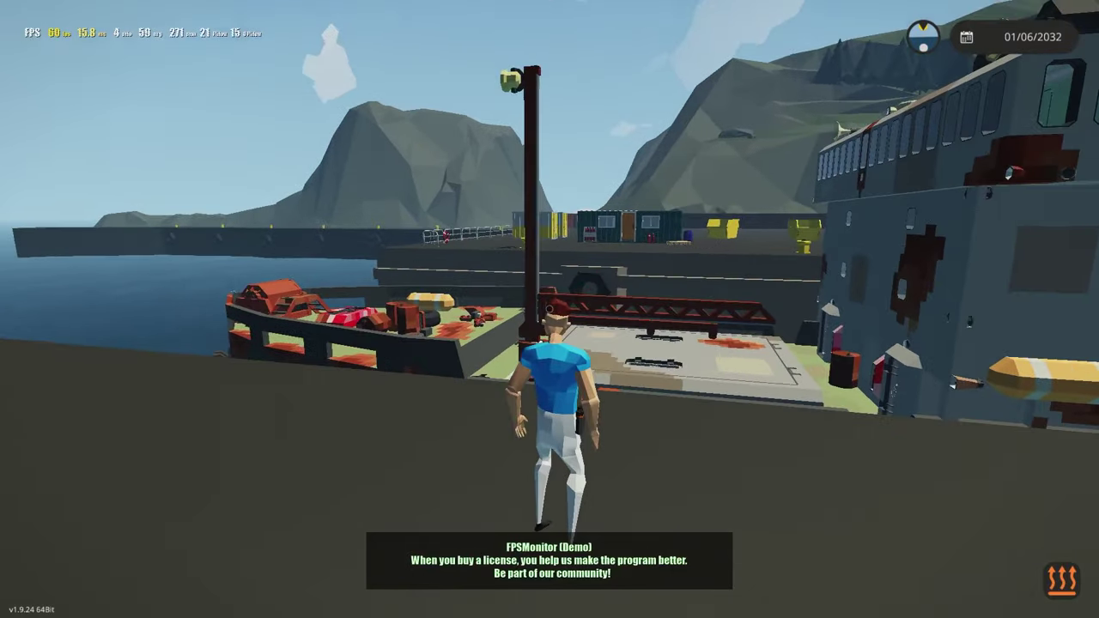
Board the MV Cochrane in first-person view, take the control helm on the bridge and sail out at full forward throttle.
key(Tab)
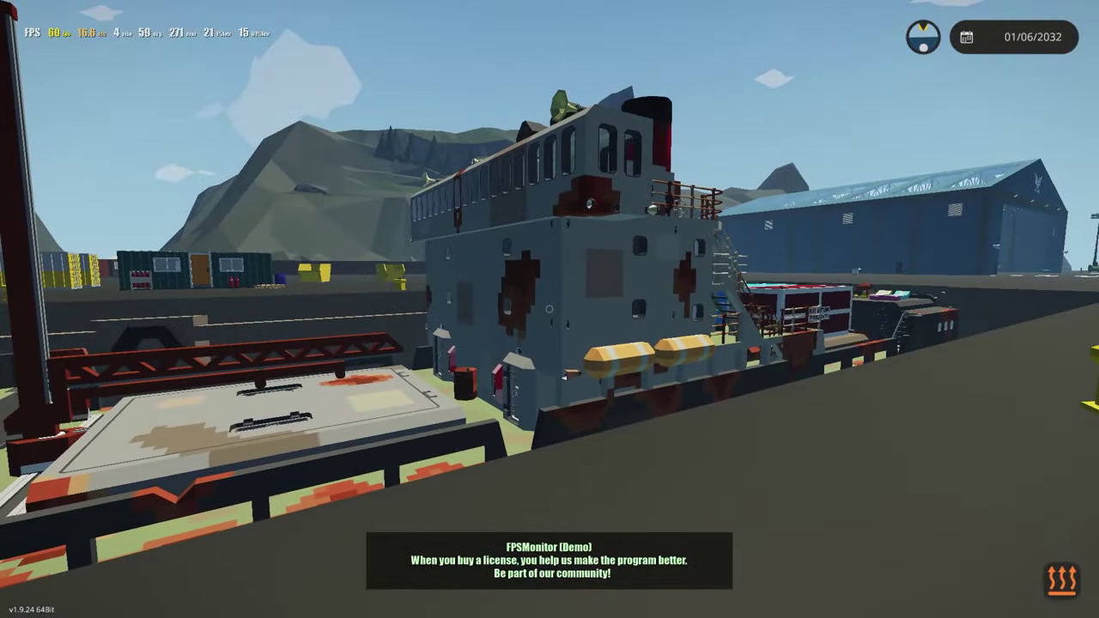
key(w)
key(w)
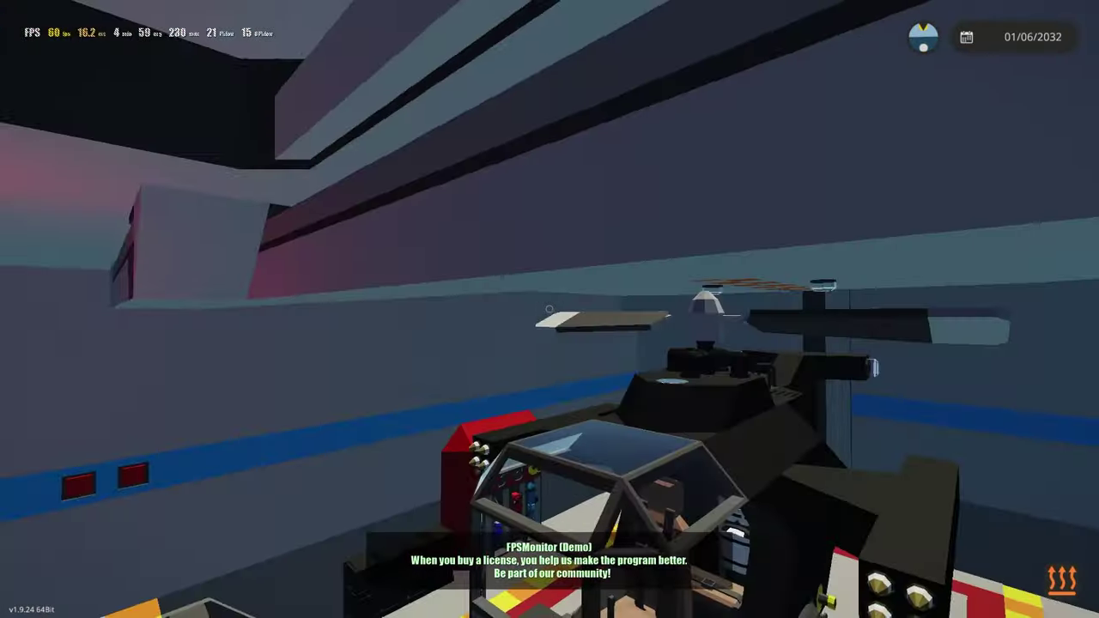
key(w)
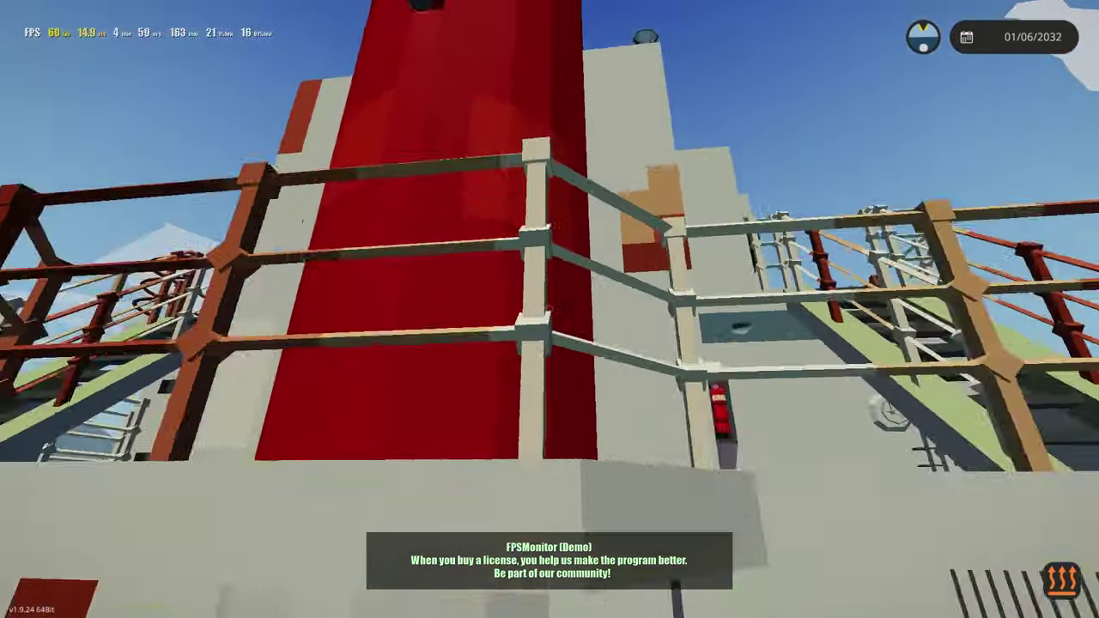
key(w)
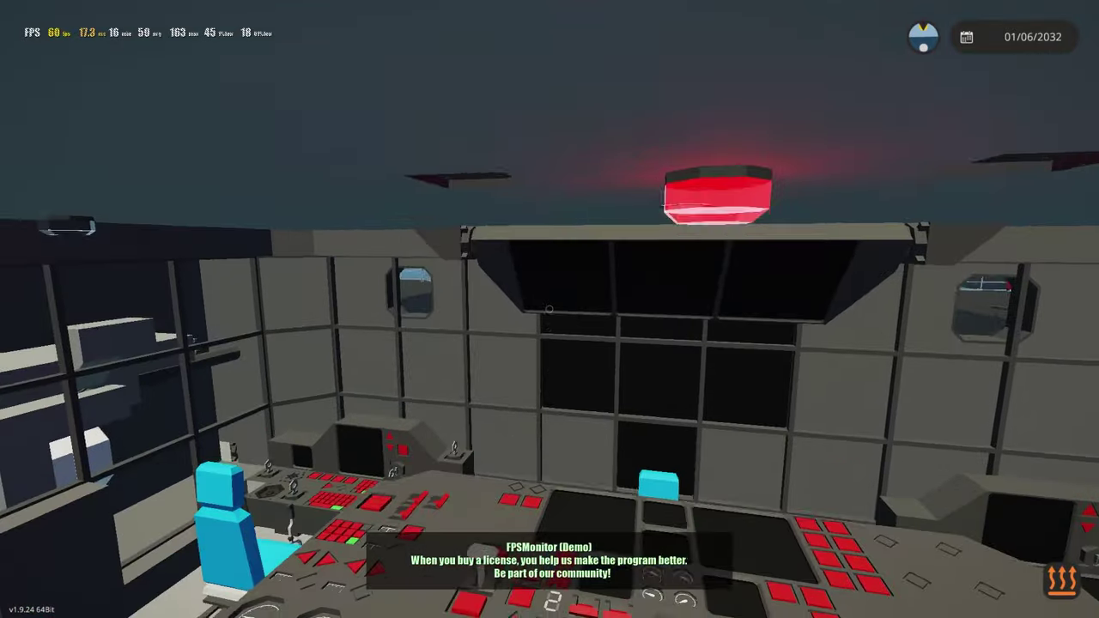
key(f)
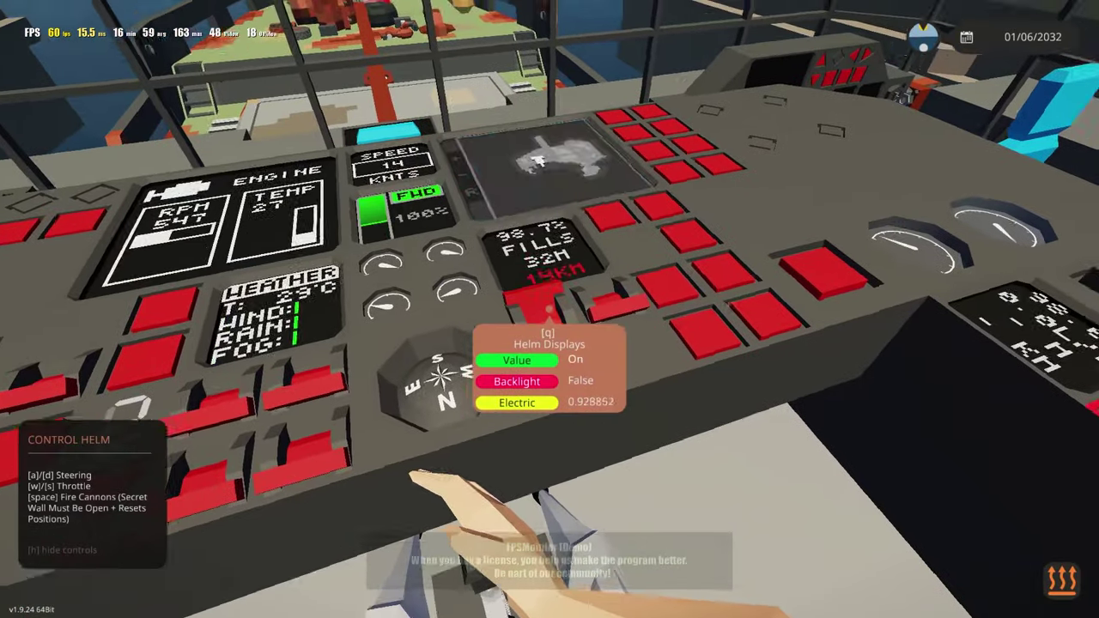
key(Tab)
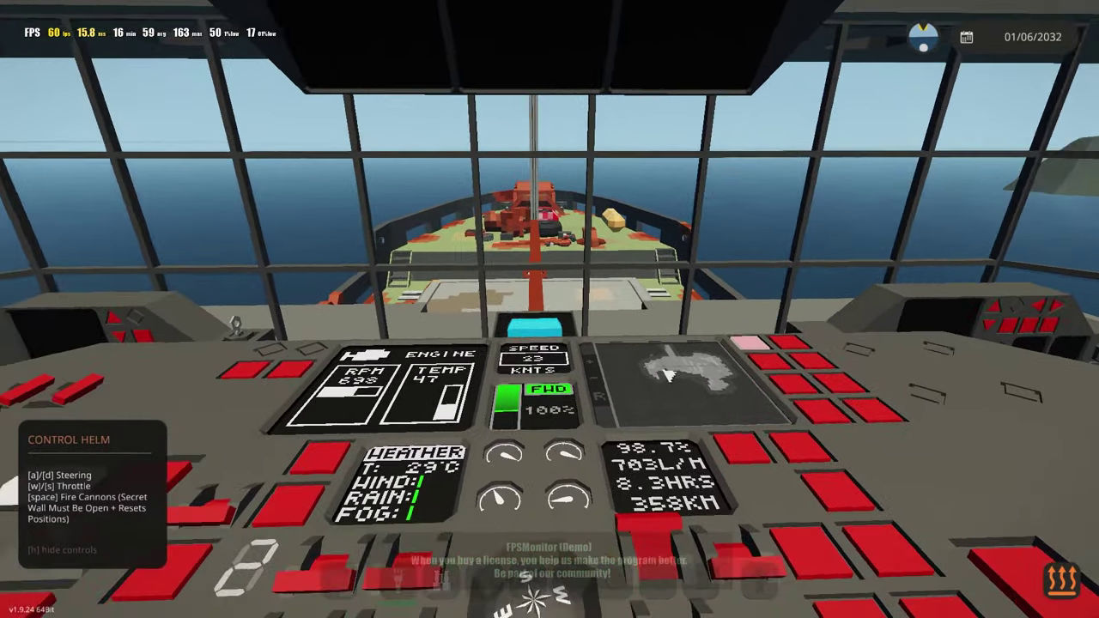
Set Shadow Quality to Medium in the graphics settings.
key(Escape)
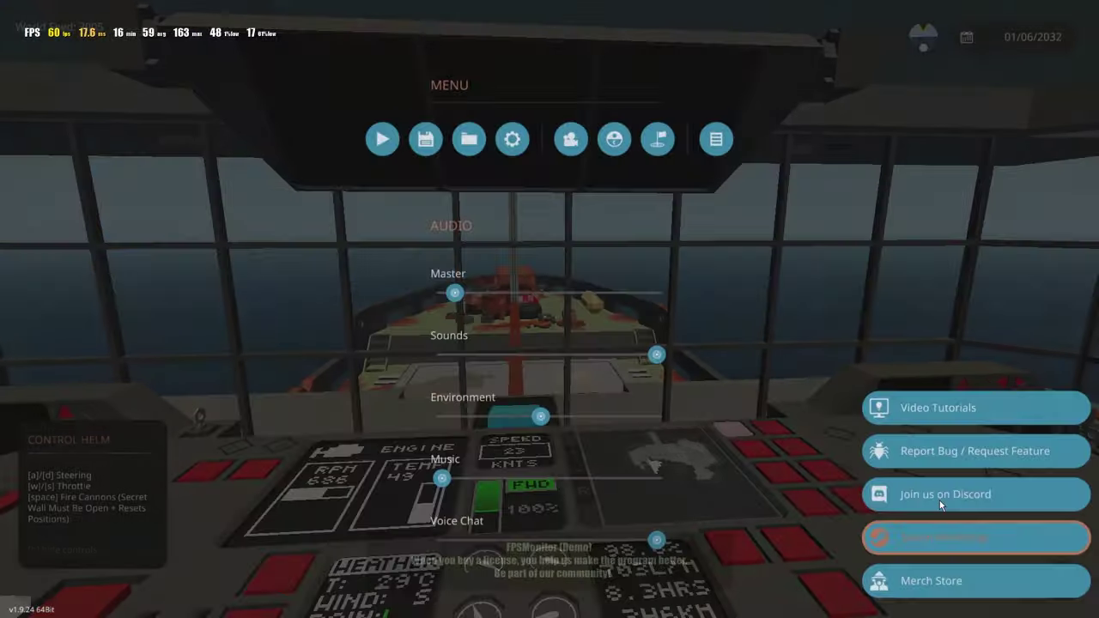
click(512, 138)
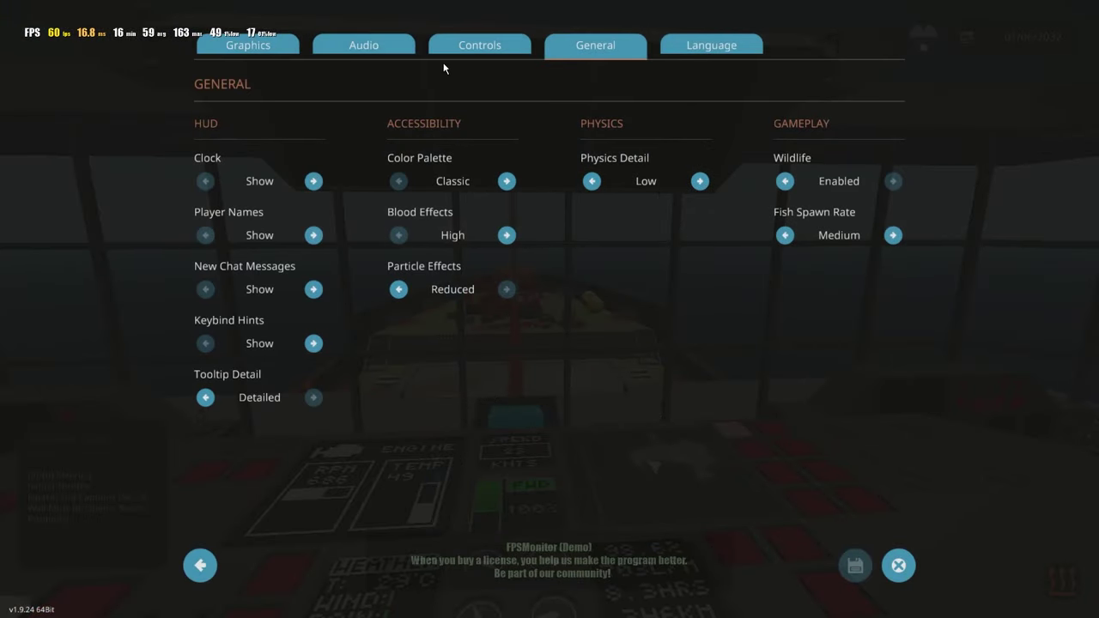
click(364, 45)
click(248, 45)
click(506, 289)
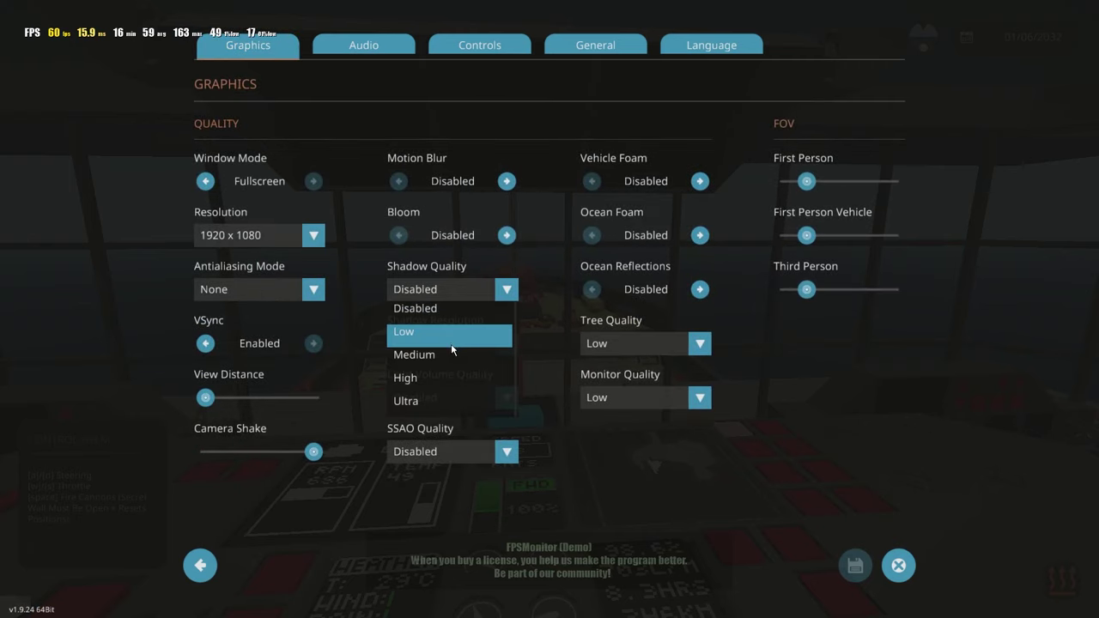
click(451, 353)
click(444, 343)
Set Light Volume, SSAO, Tree and Monitor Quality to Medium, save the settings and return to the ship.
click(425, 386)
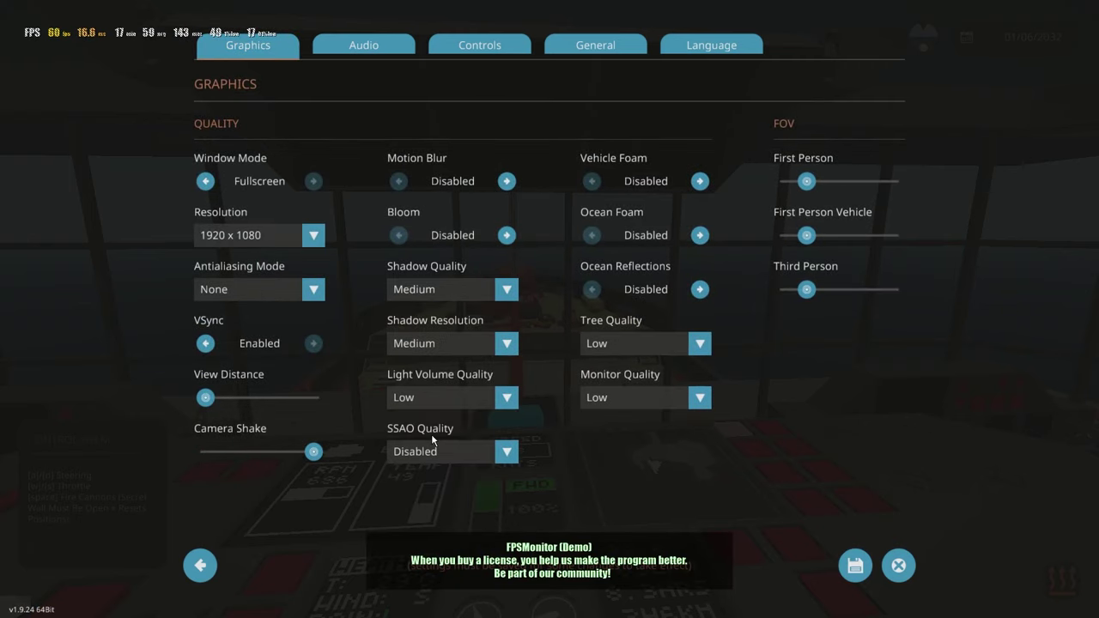
click(424, 405)
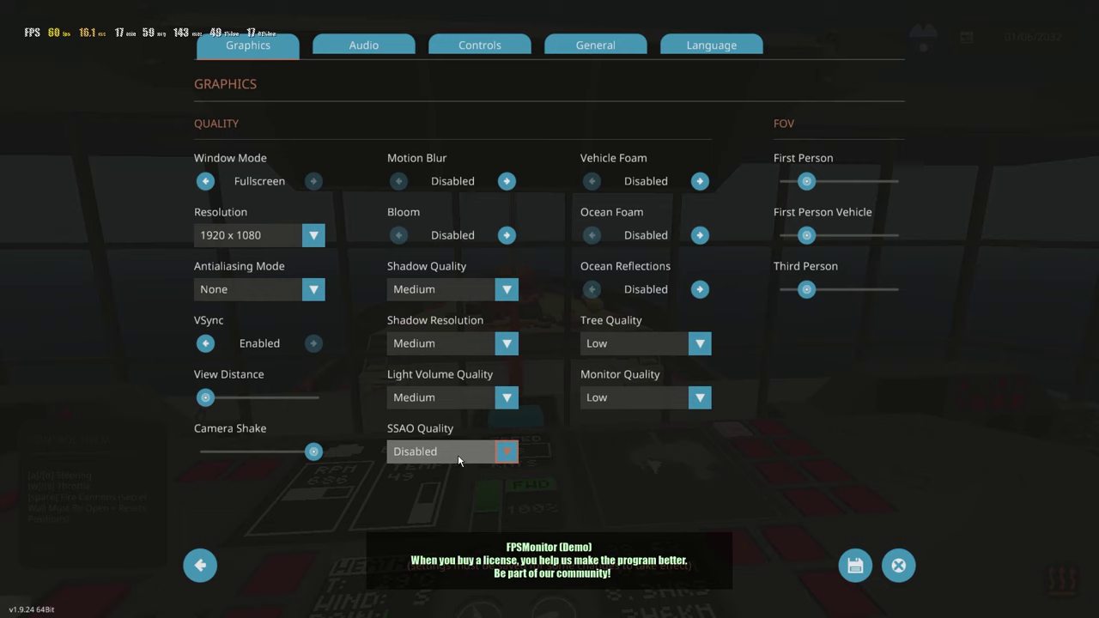
click(458, 454)
click(438, 517)
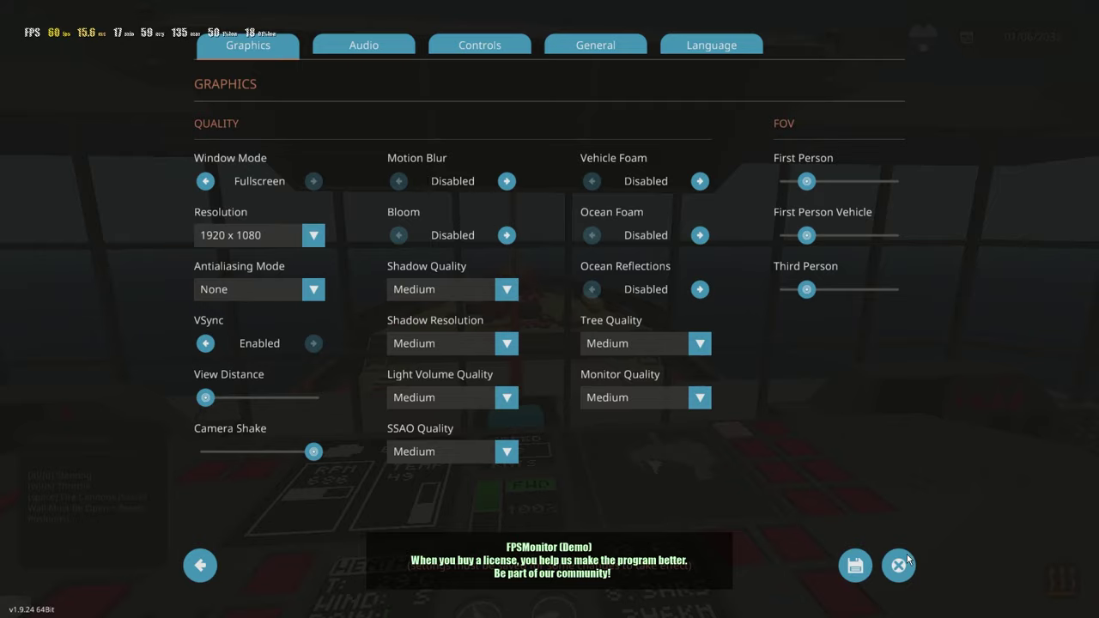
click(849, 563)
key(Escape)
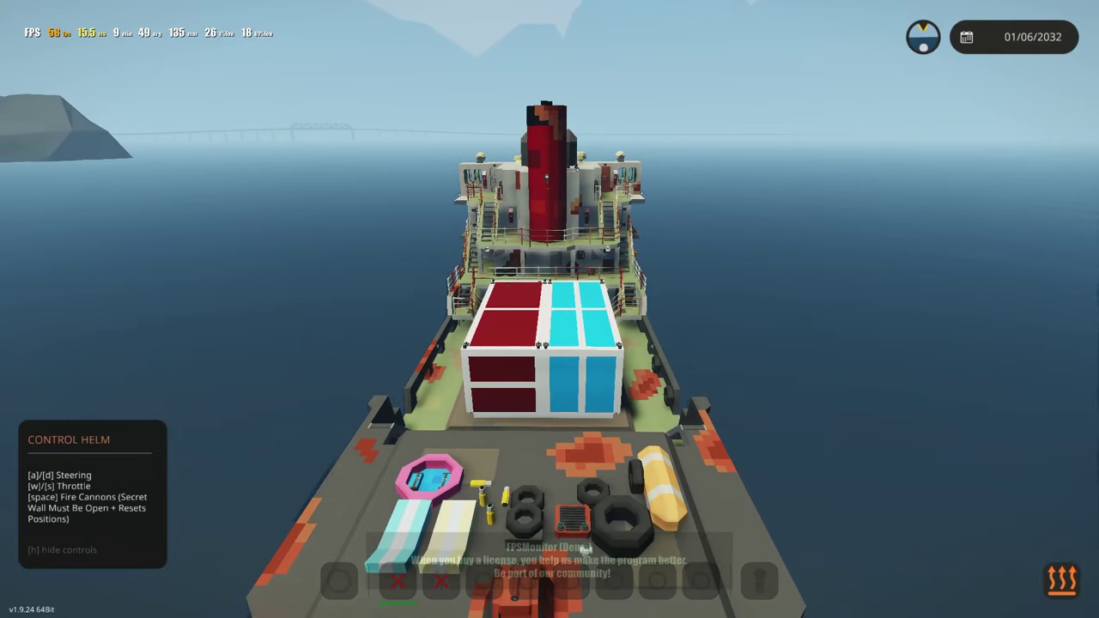
Lower Shadow Quality, Shadow Resolution and Light Volume Quality to Low in the graphics settings and save.
key(Escape)
click(523, 150)
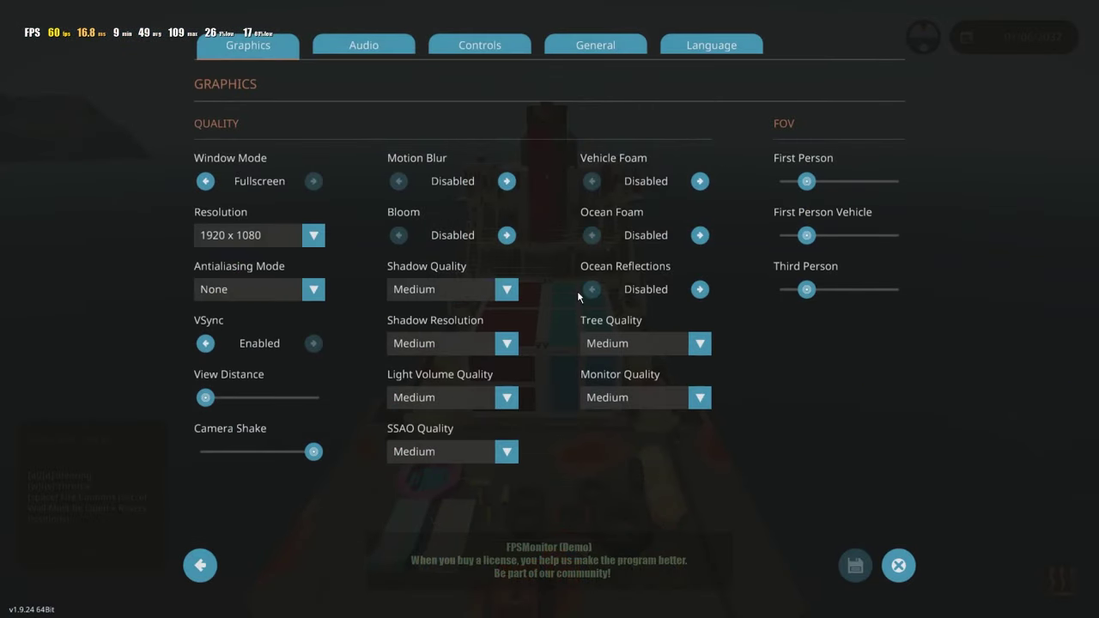
click(481, 292)
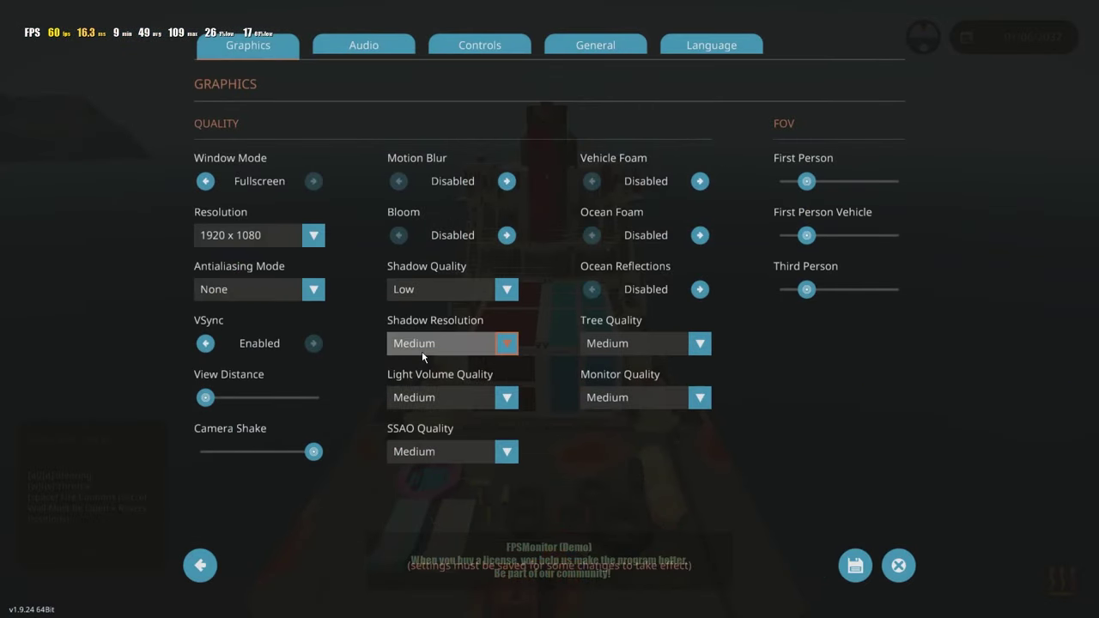
click(434, 397)
click(429, 417)
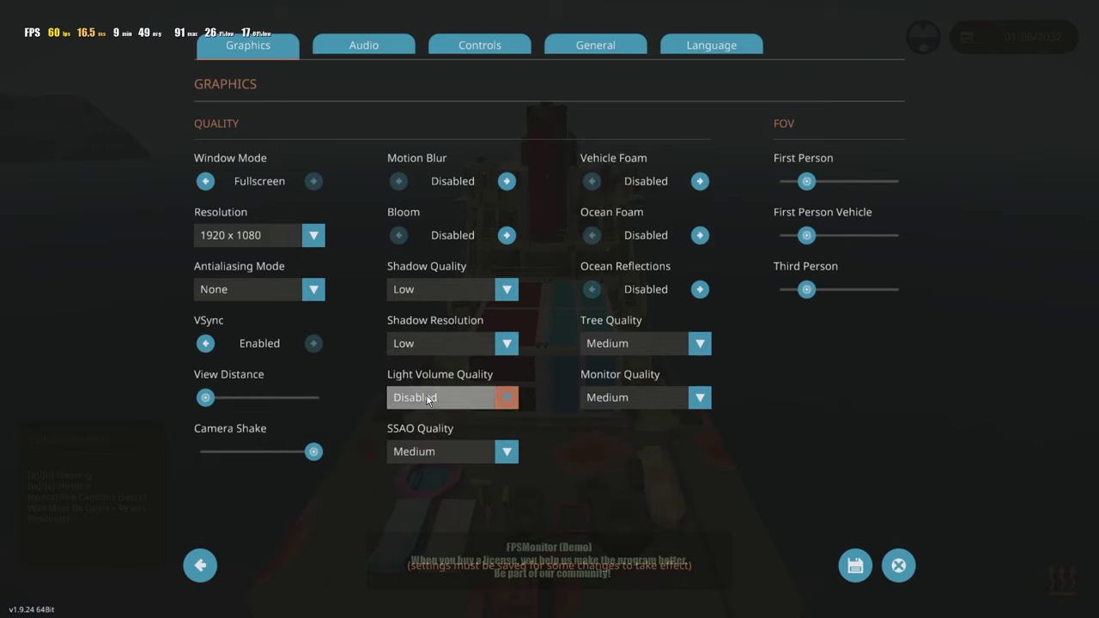
click(430, 397)
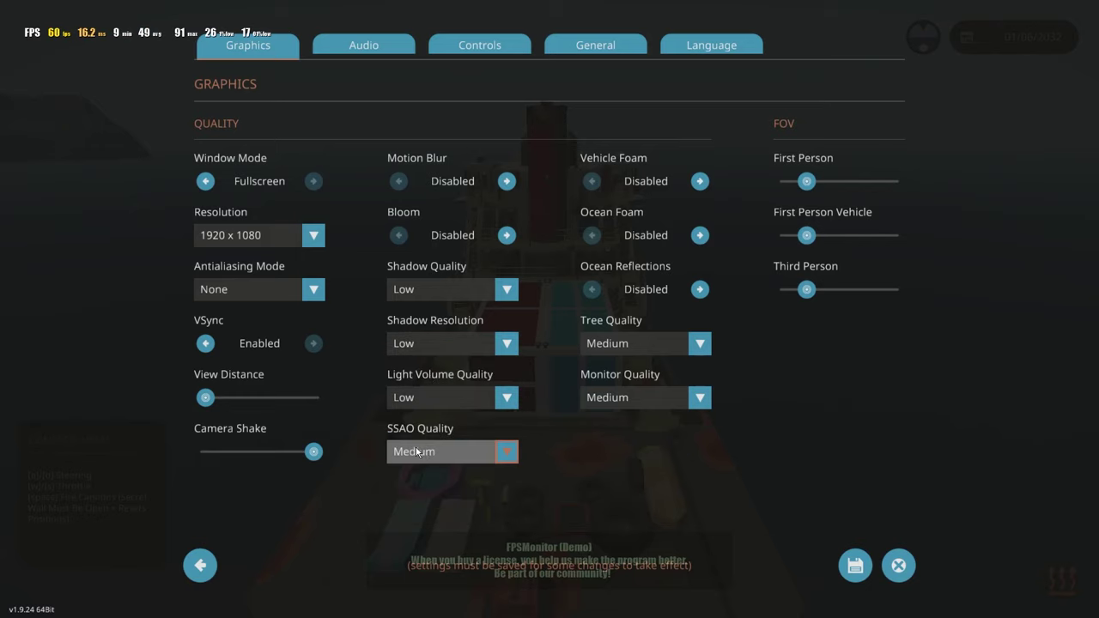
click(854, 565)
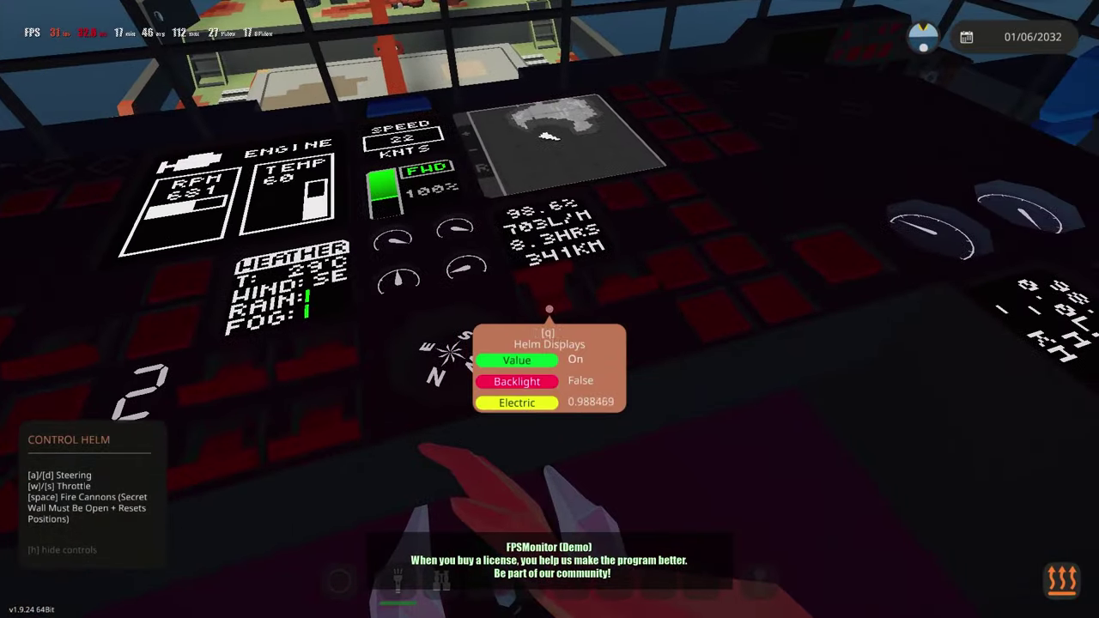
Sail the MV Cochrane onward, comparing the exterior view with the bridge interior and its helm controls.
key(Tab)
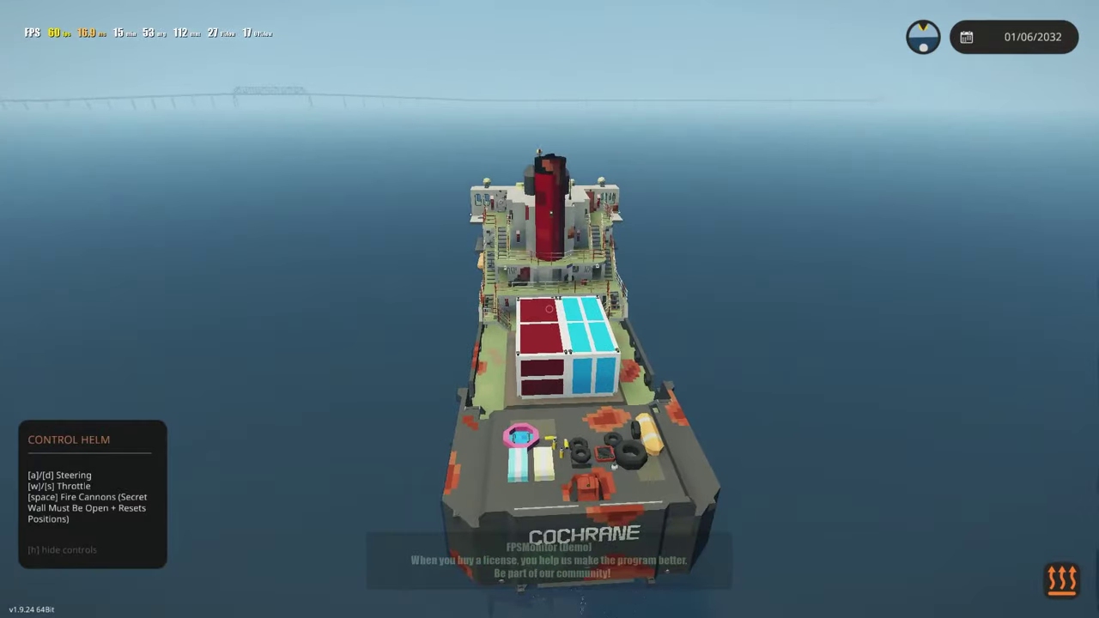
scroll(549, 309, up, 5)
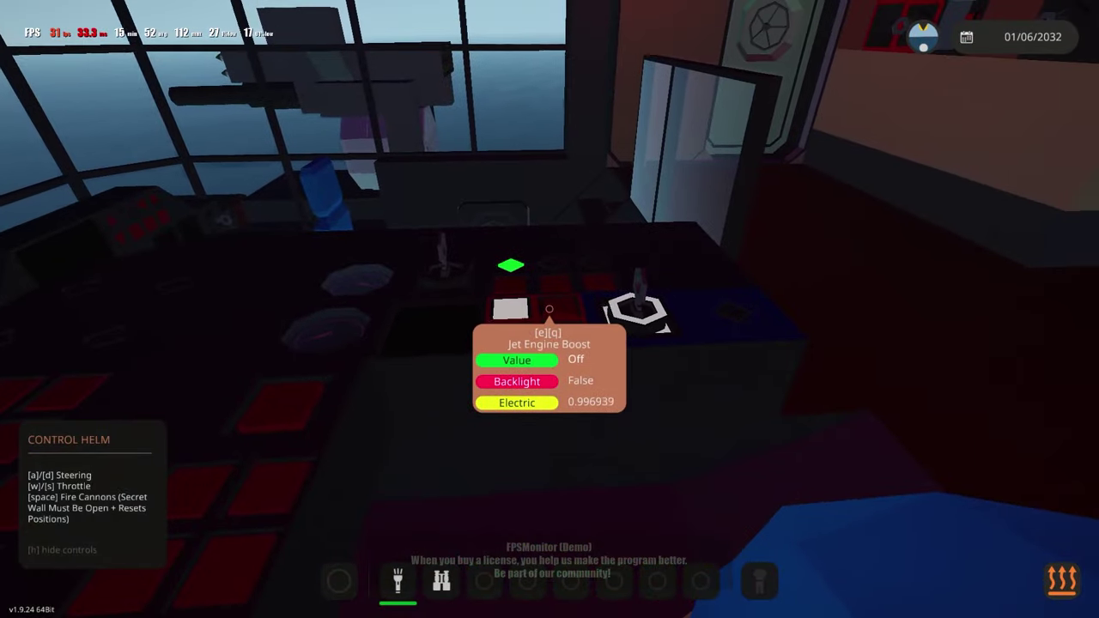
scroll(550, 309, down, 5)
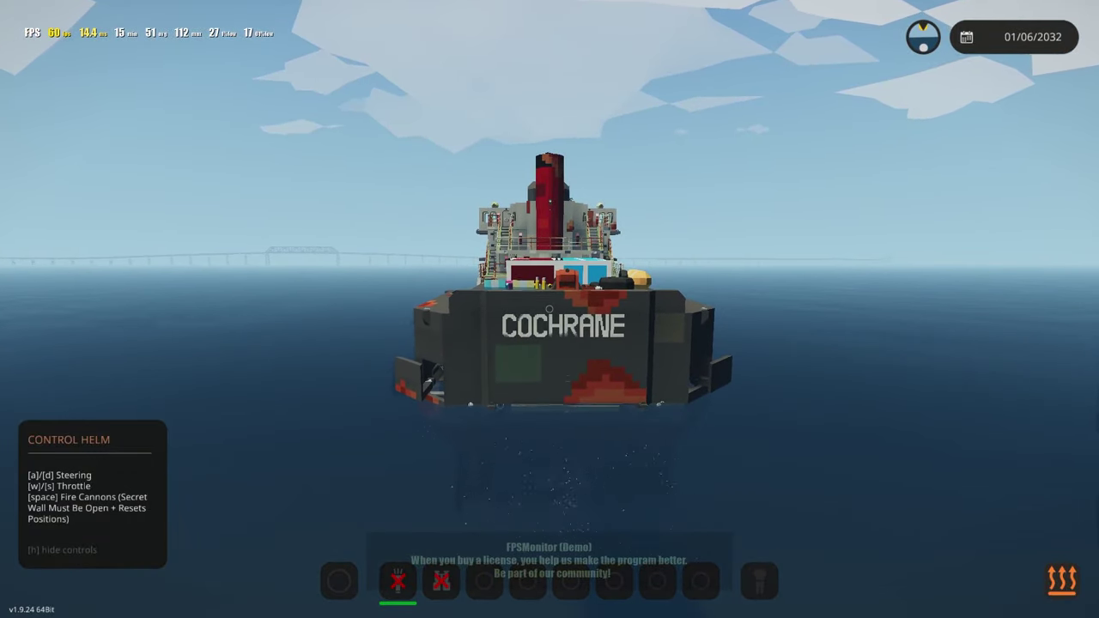
key(w)
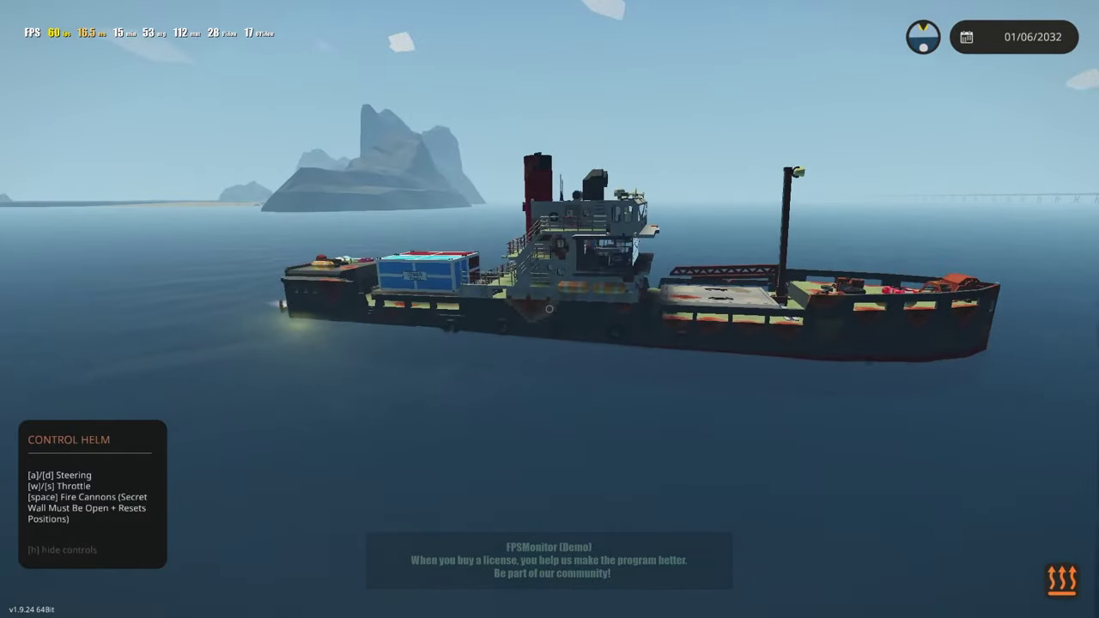
key(Tab)
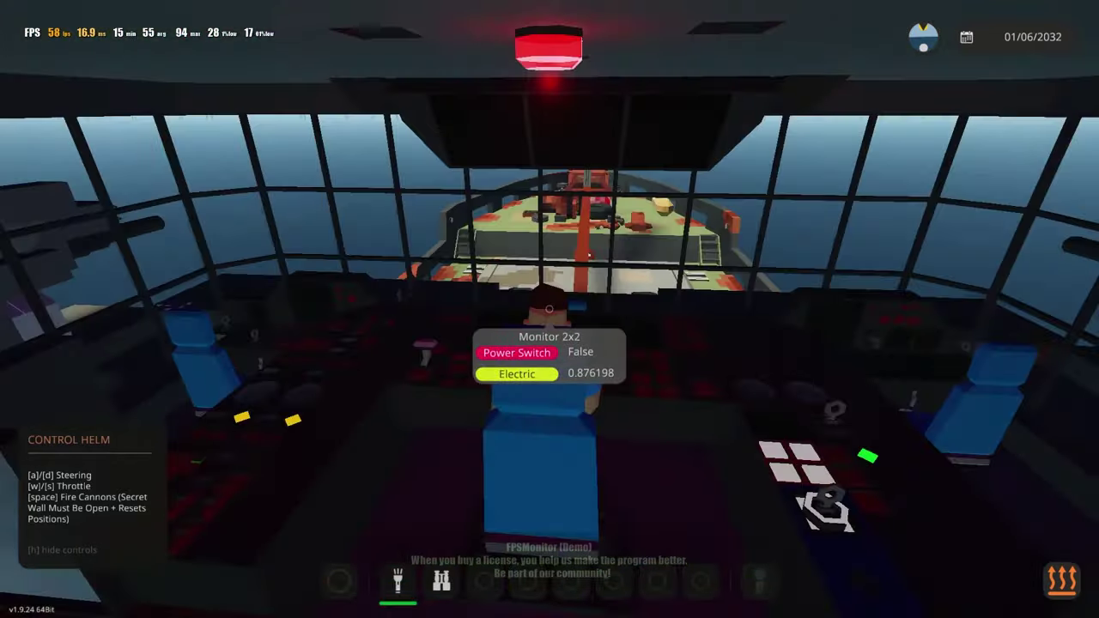
key(e)
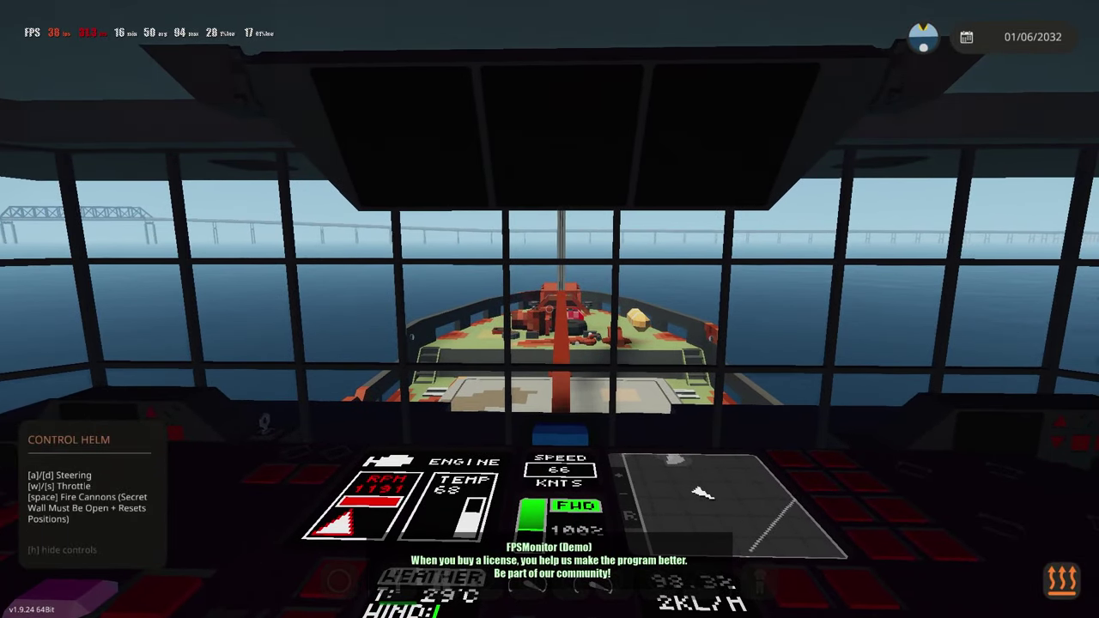
Inspect the MV Cochrane under way from astern and alongside, with a brief check of the bridge displays.
key(Tab)
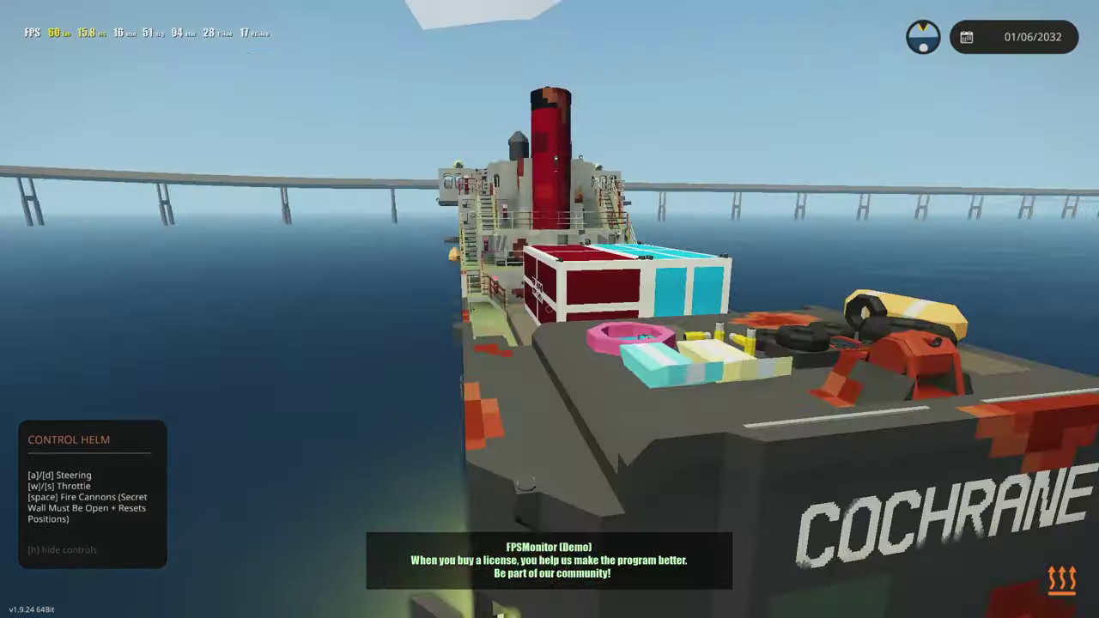
key(Tab)
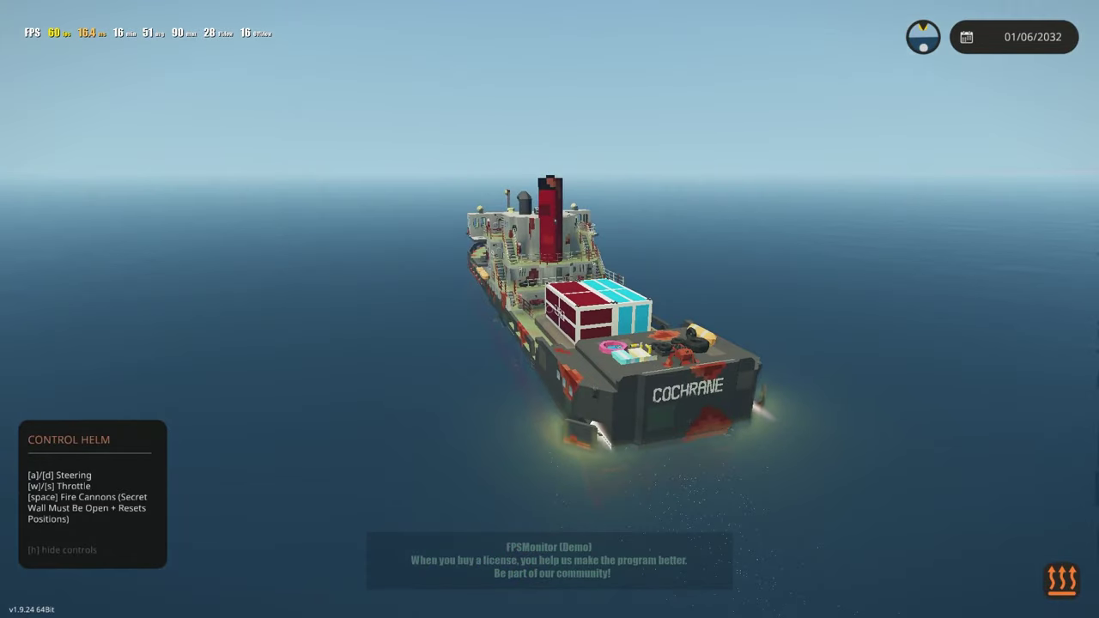
key(Tab)
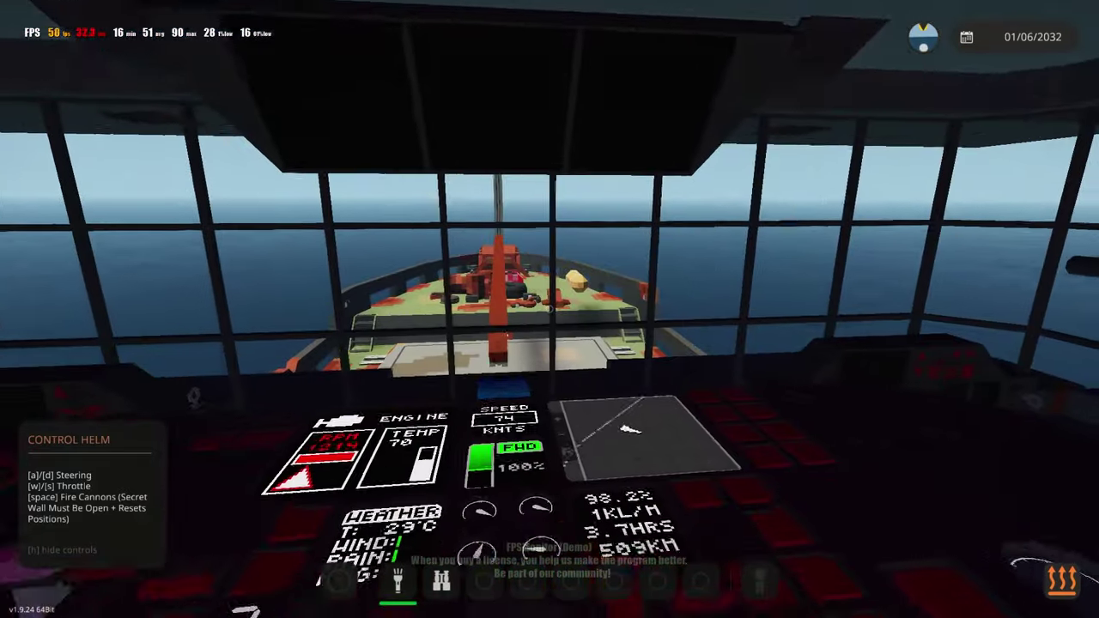
key(Tab)
scroll(549, 309, down, 4)
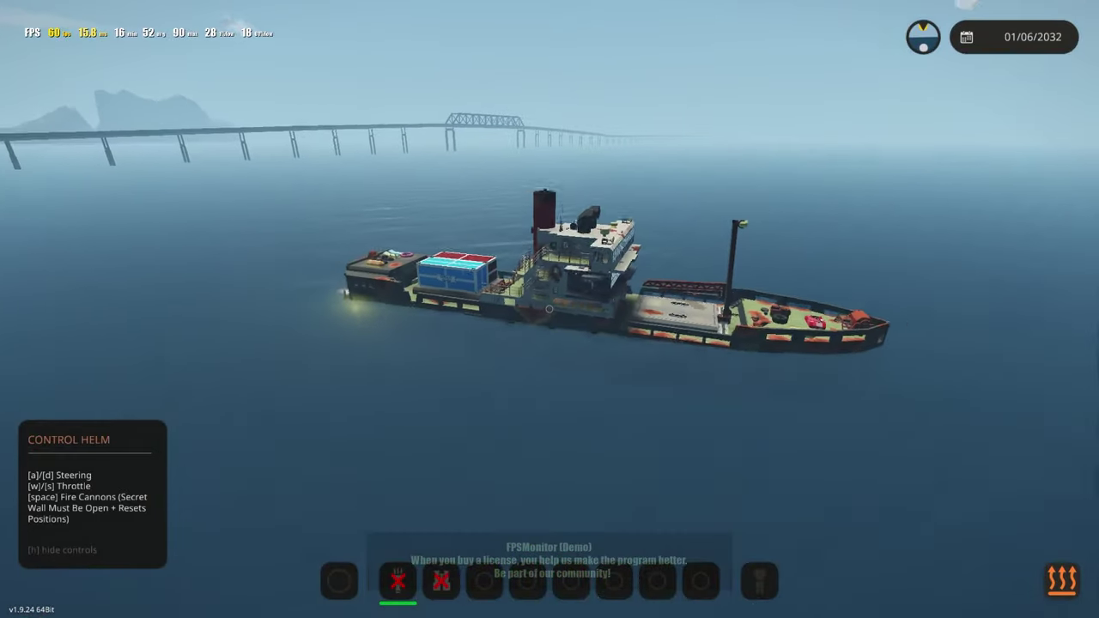
scroll(550, 309, up, 3)
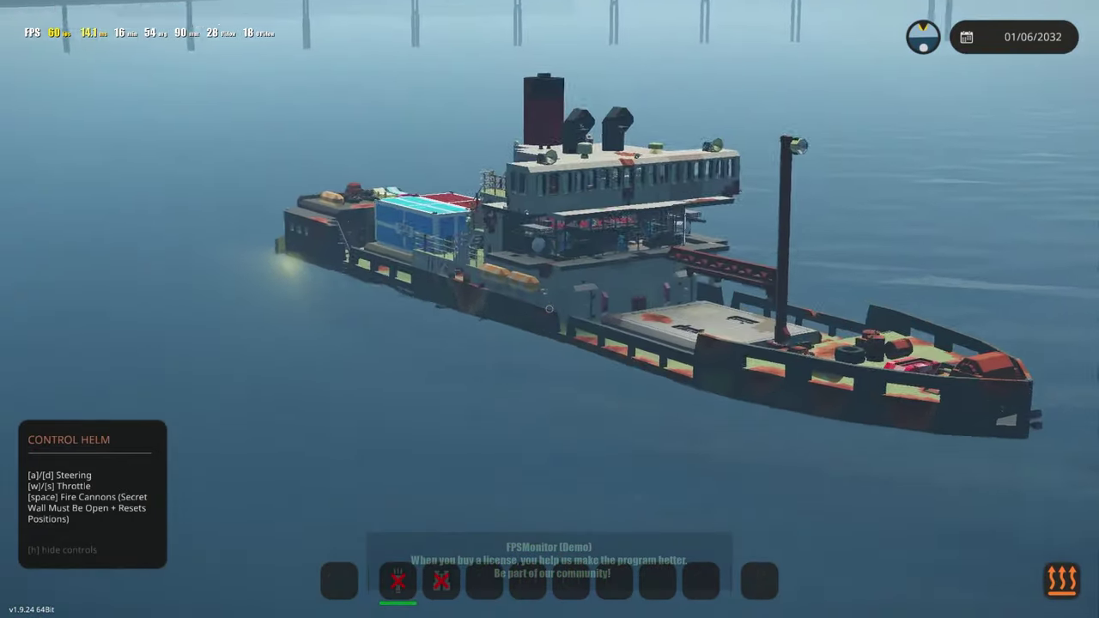